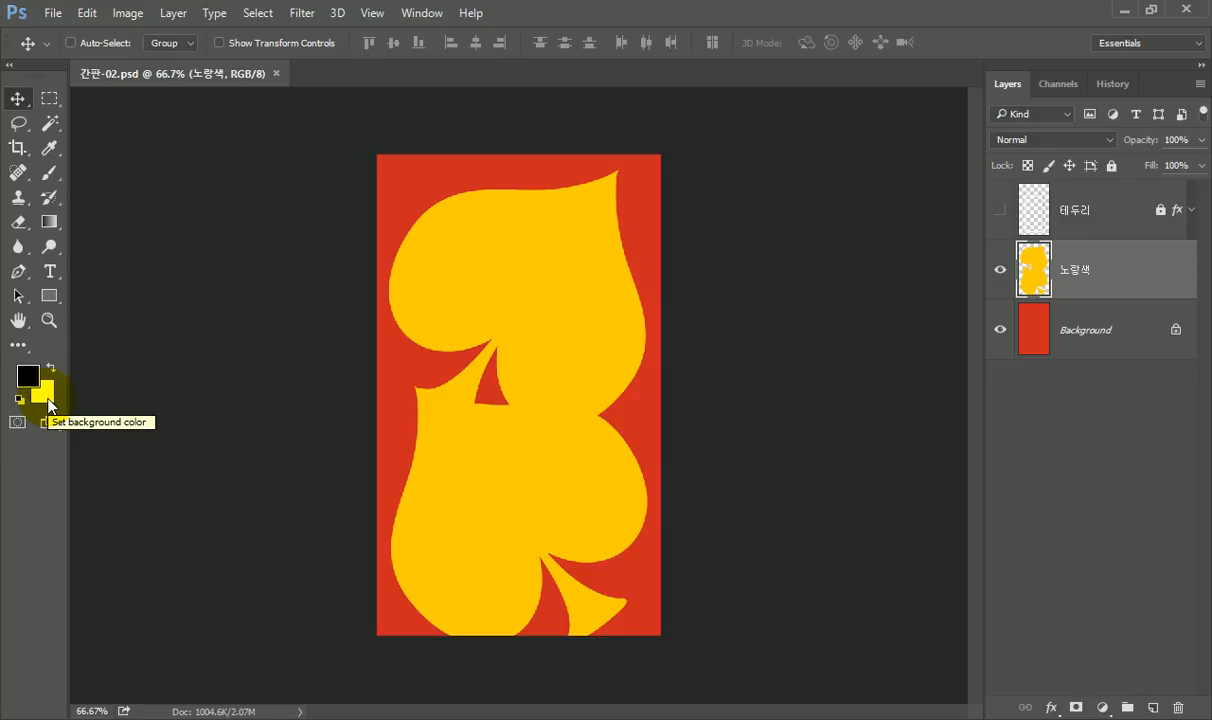
- Reset the foreground and background colours to default and load the 노랑색 layer's outline as a selection
key("d")
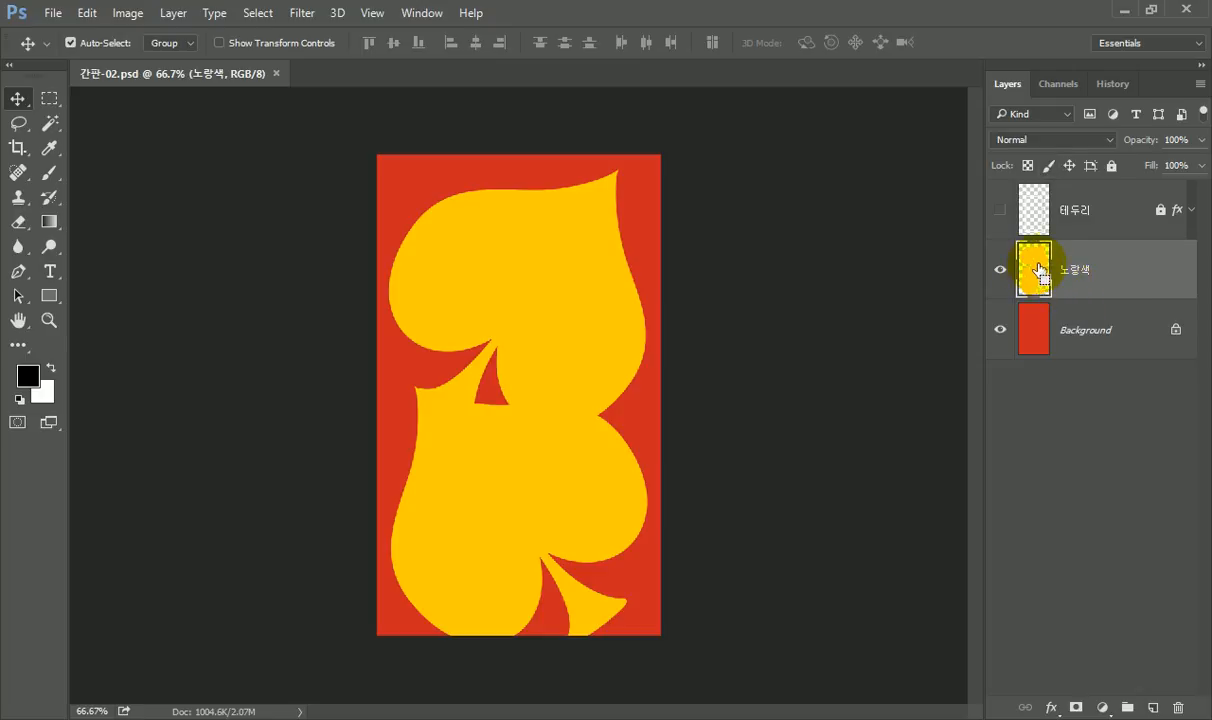
left_click(1040, 270, "ctrl")
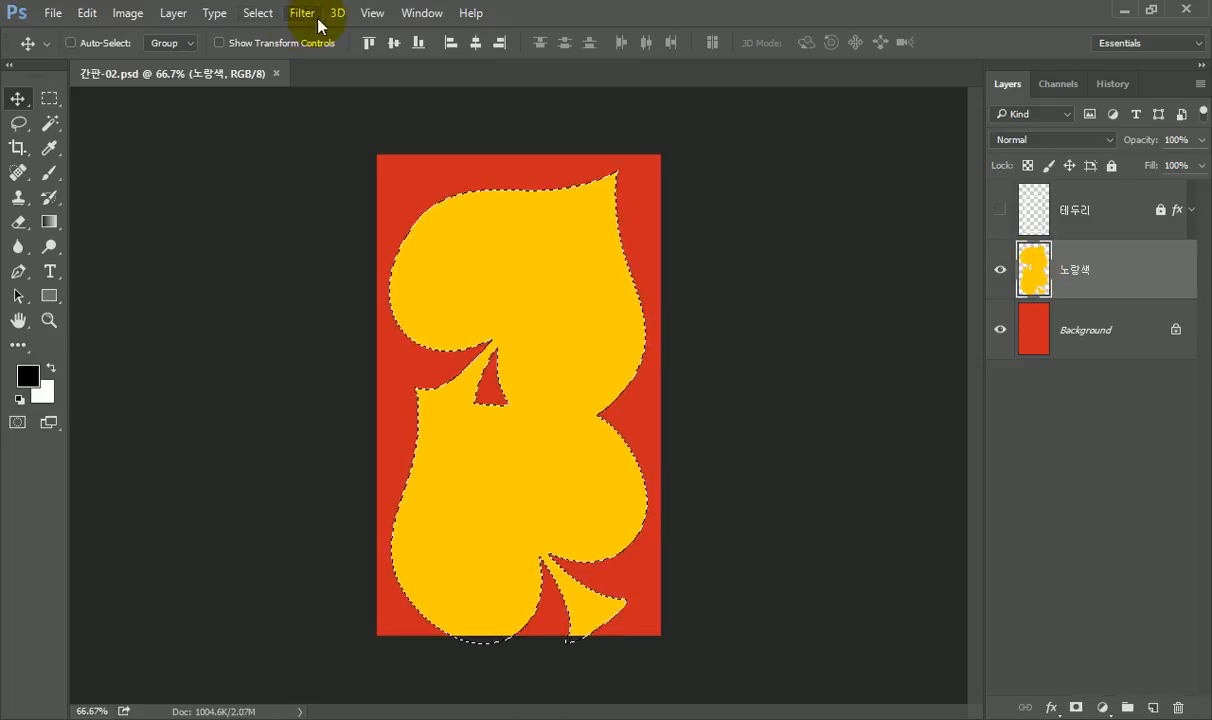
- Save the selection as a new channel named 노랑색 and deselect
left_click(258, 13)
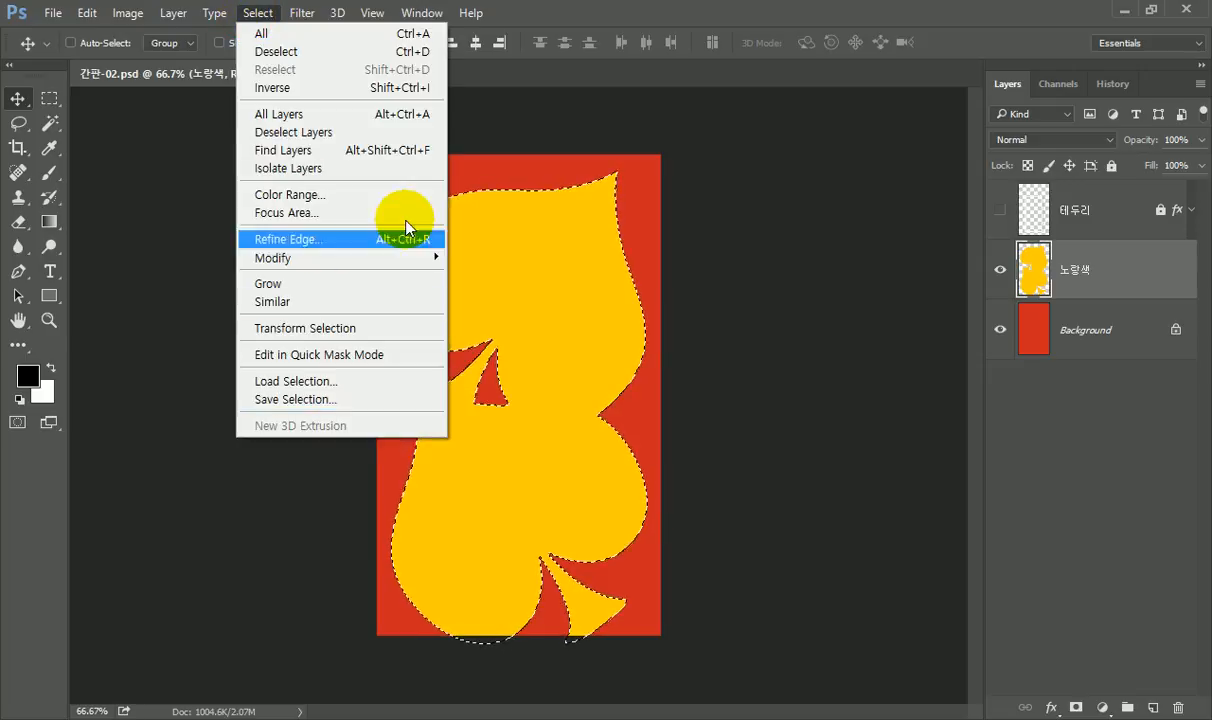
left_click(381, 405)
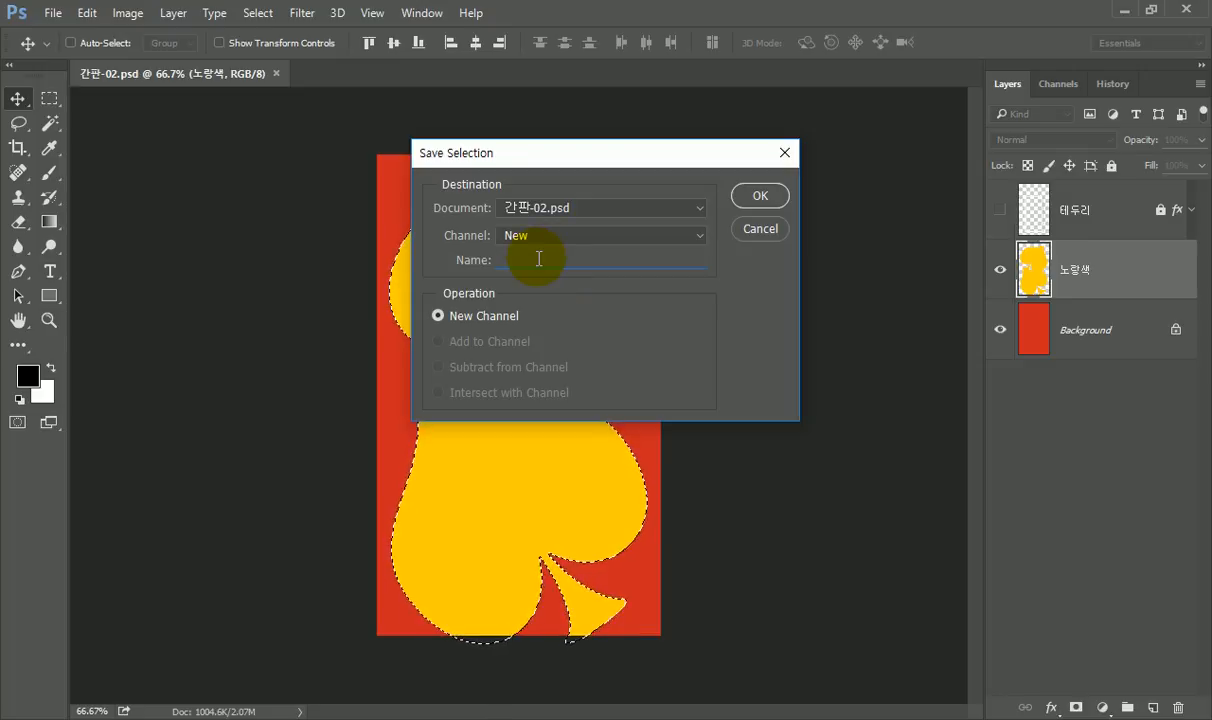
type("shfkd")
key("BackSpace")
key("BackSpace")
key("BackSpace")
key("BackSpace")
key("BackSpace")
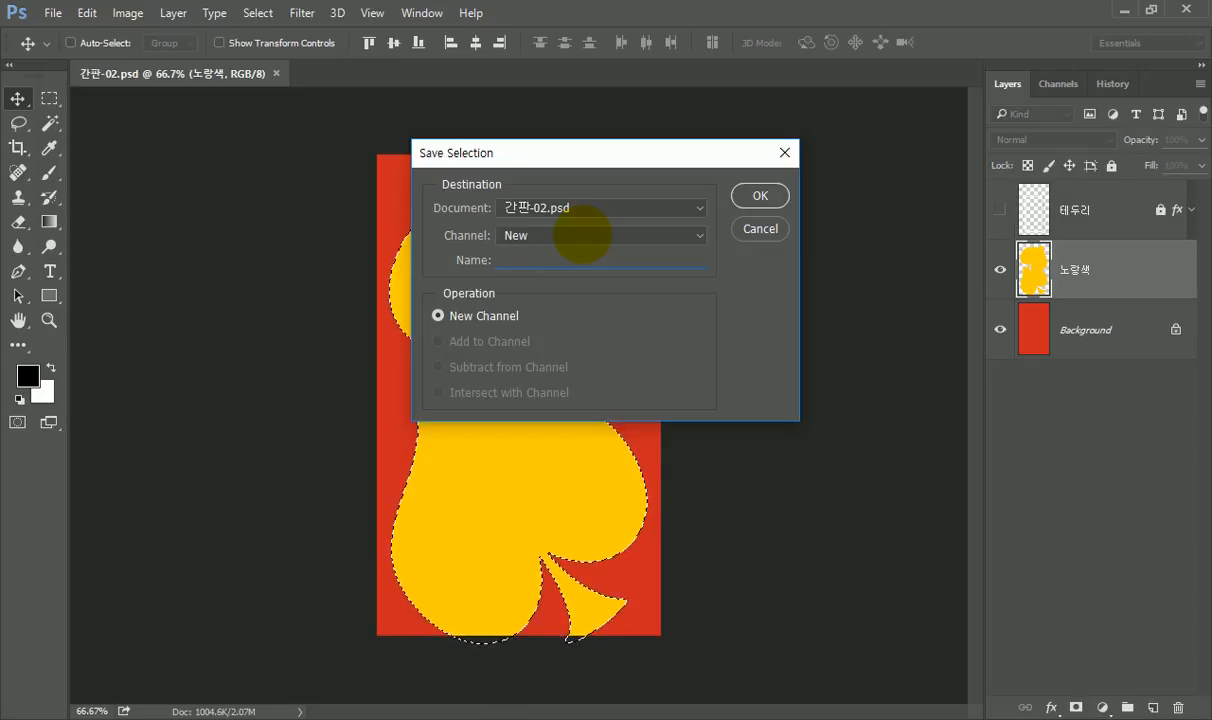
type("ㄴ")
type("ㅗ랑")
type("색")
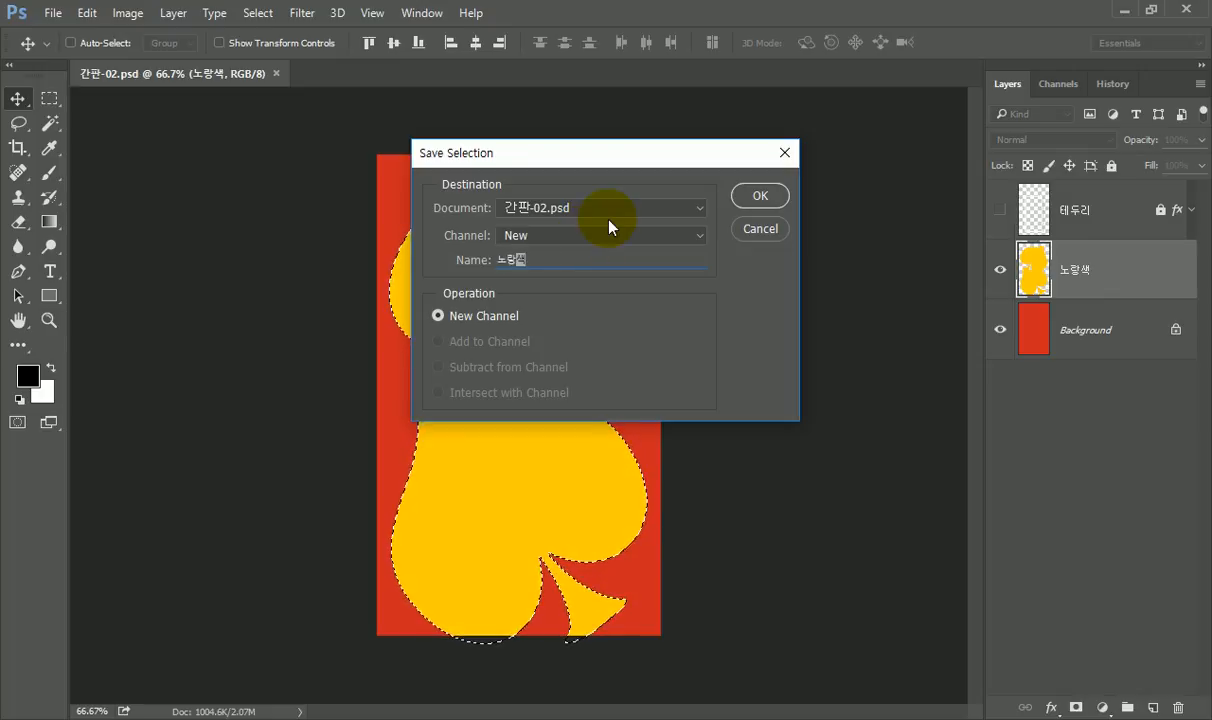
left_click(762, 192)
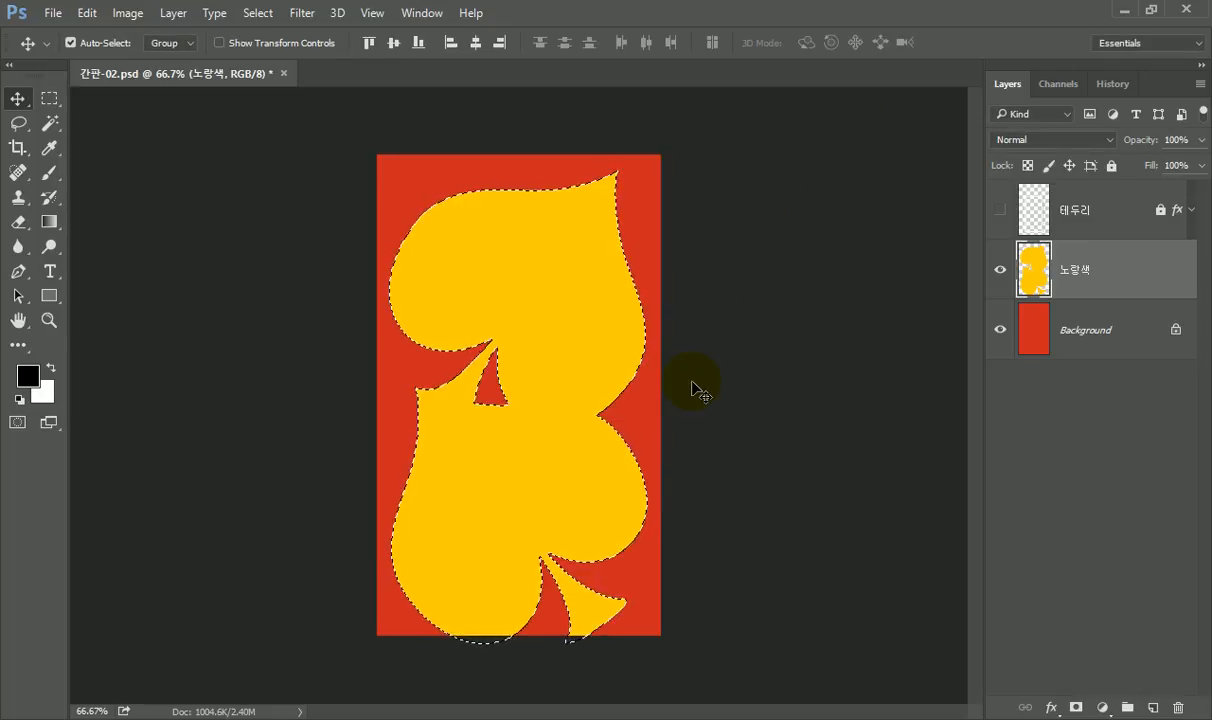
key("ctrl+d")
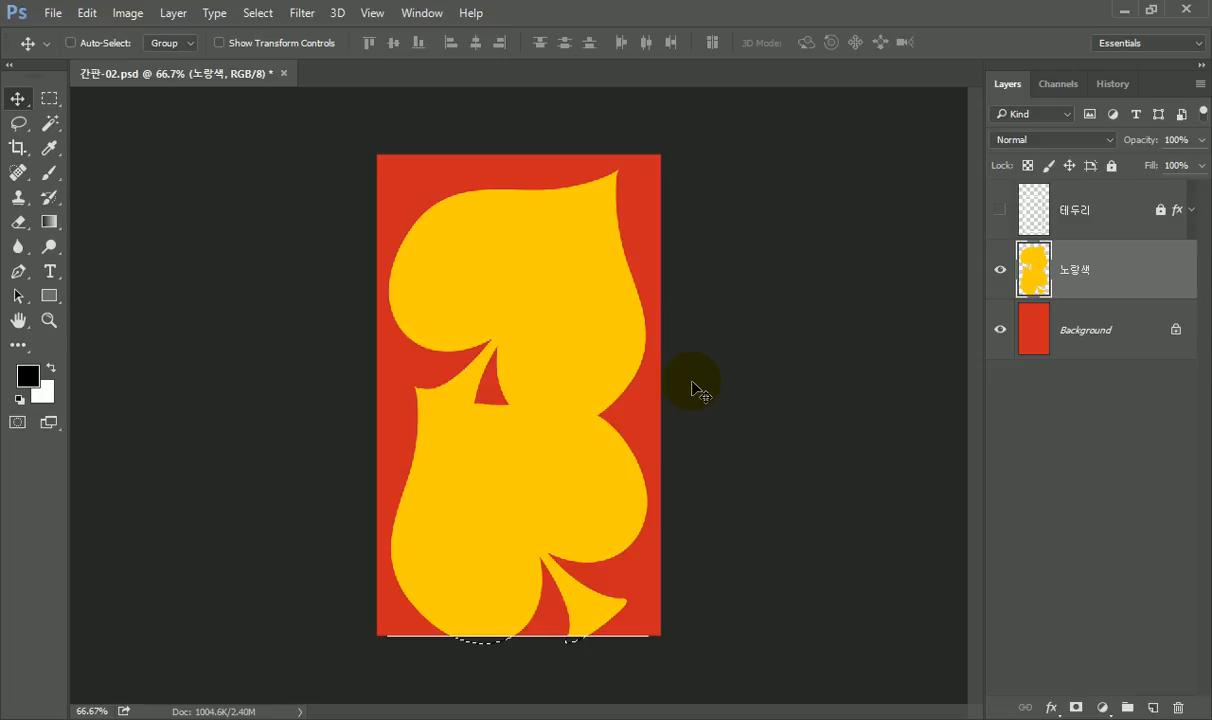
- Apply the Torn Edges filter to the 노랑색 channel with Image Balance 15, Smoothness 1 and Contrast 19
left_click(1059, 84)
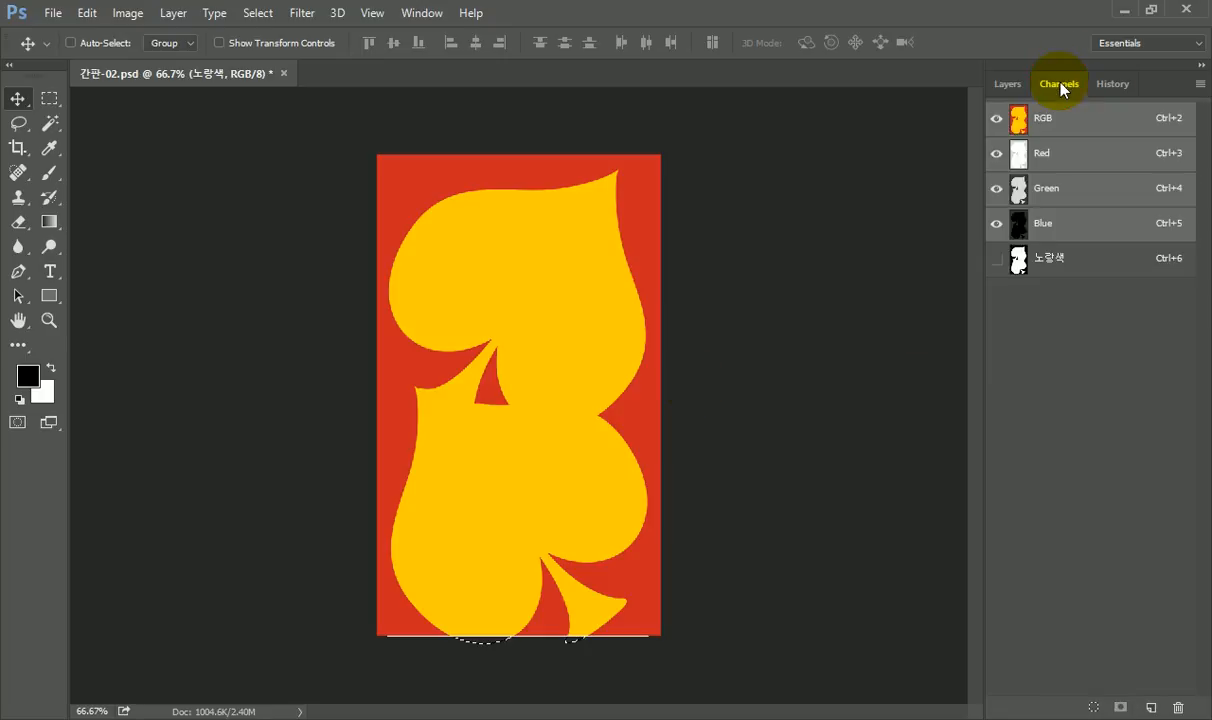
left_click(1071, 261)
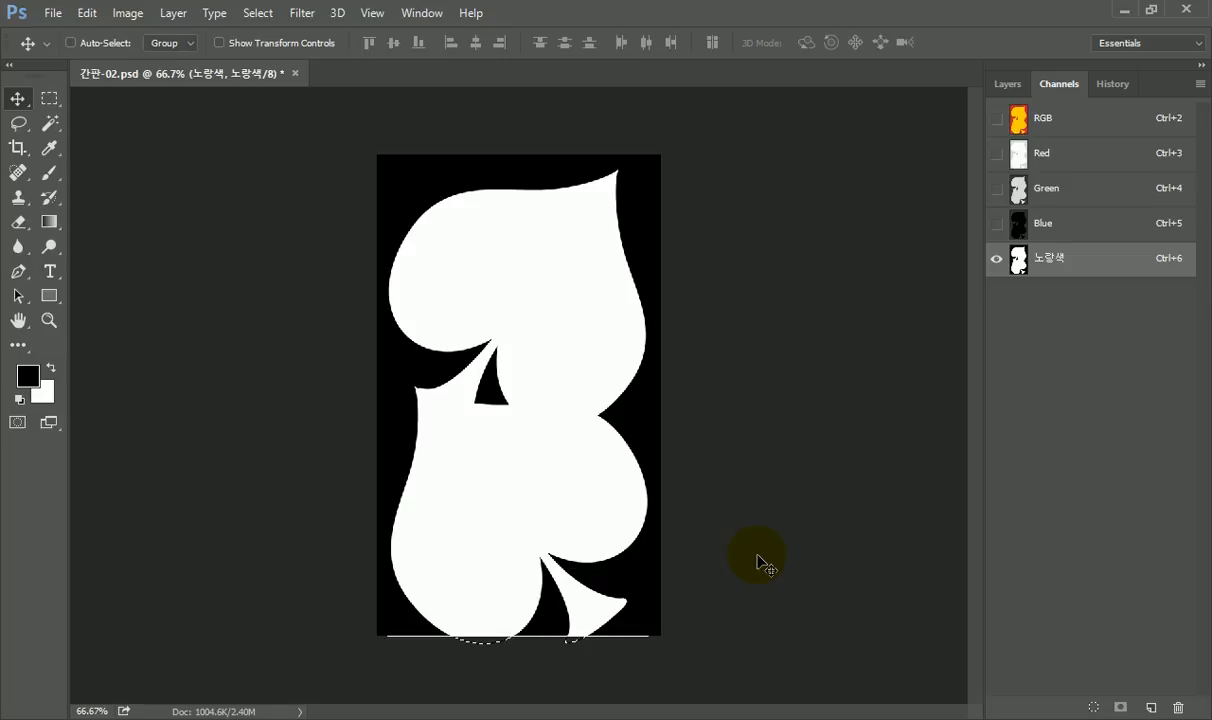
left_click(302, 14)
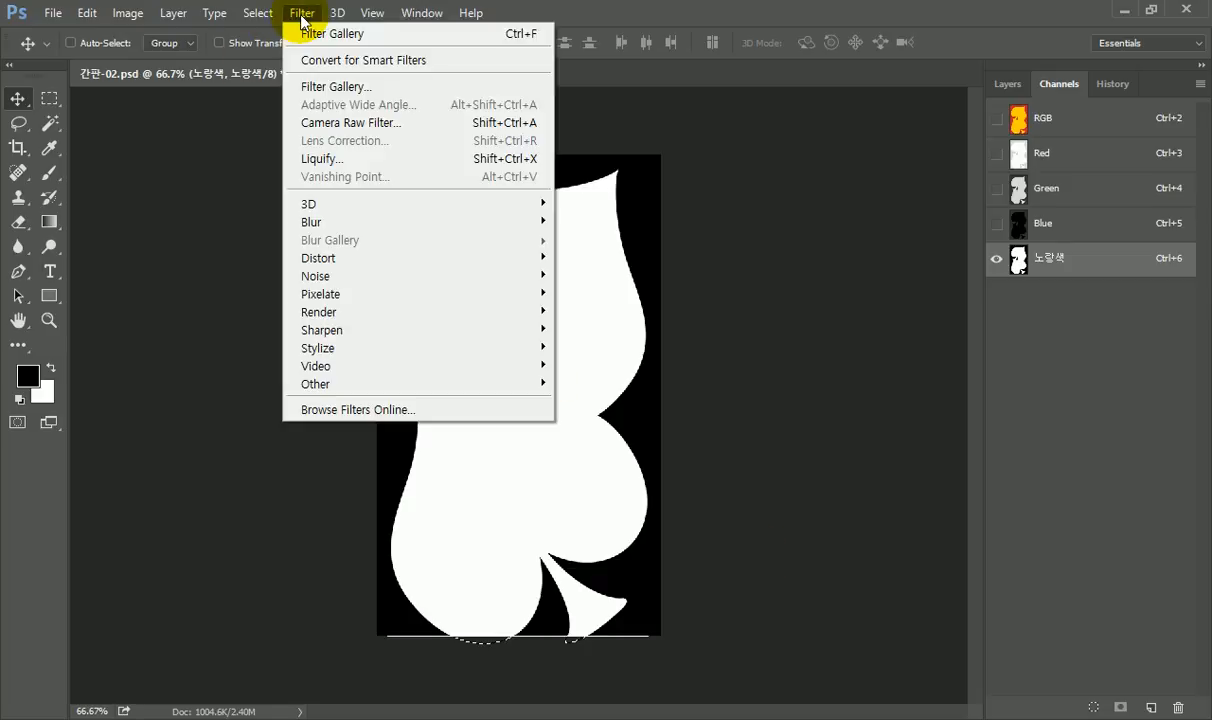
left_click(347, 89)
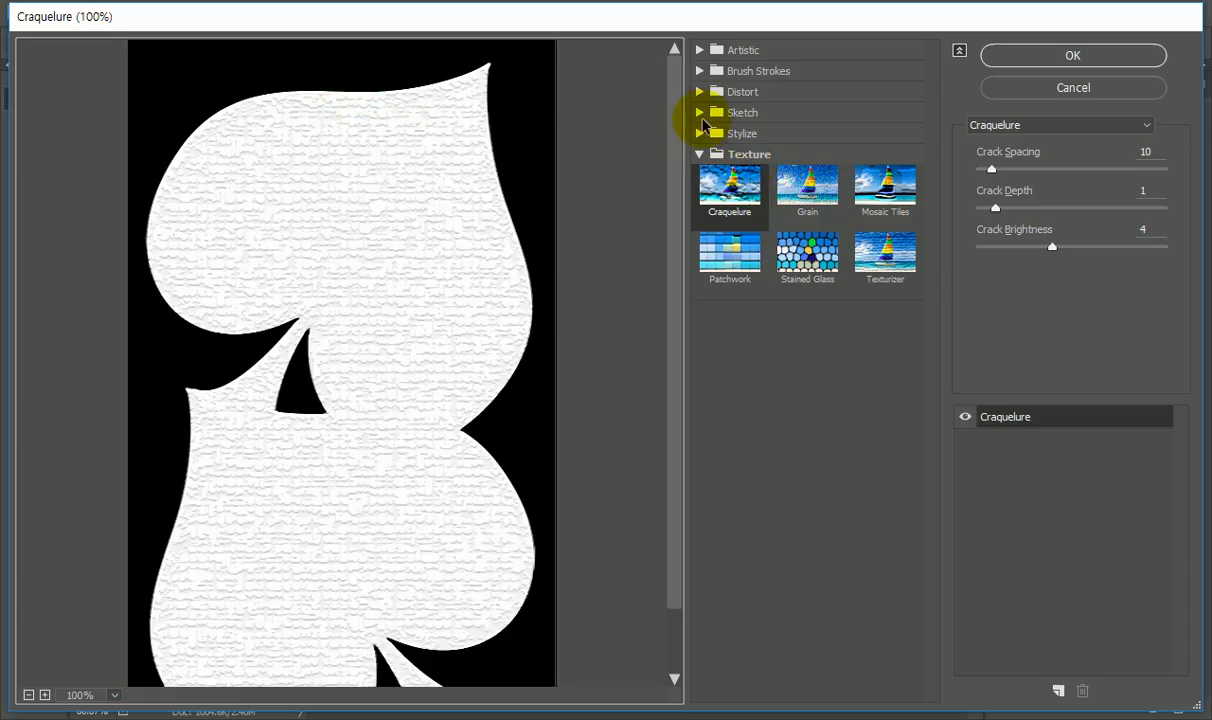
left_click(705, 112)
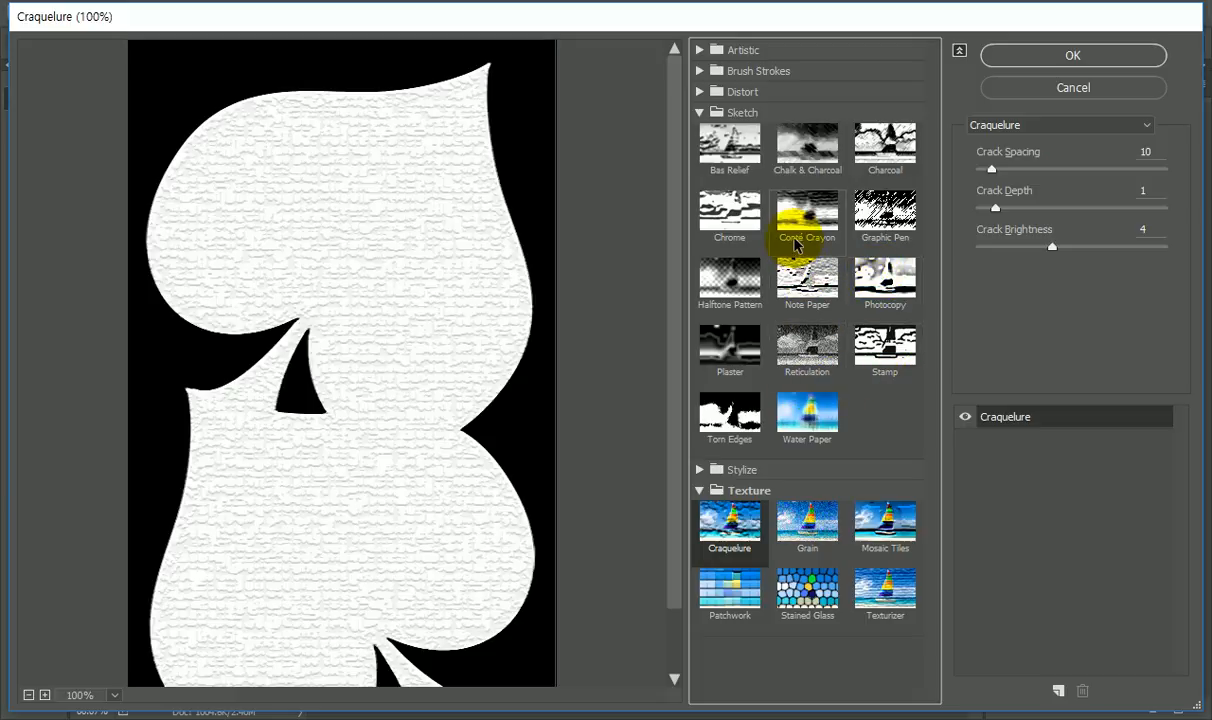
left_click(748, 427)
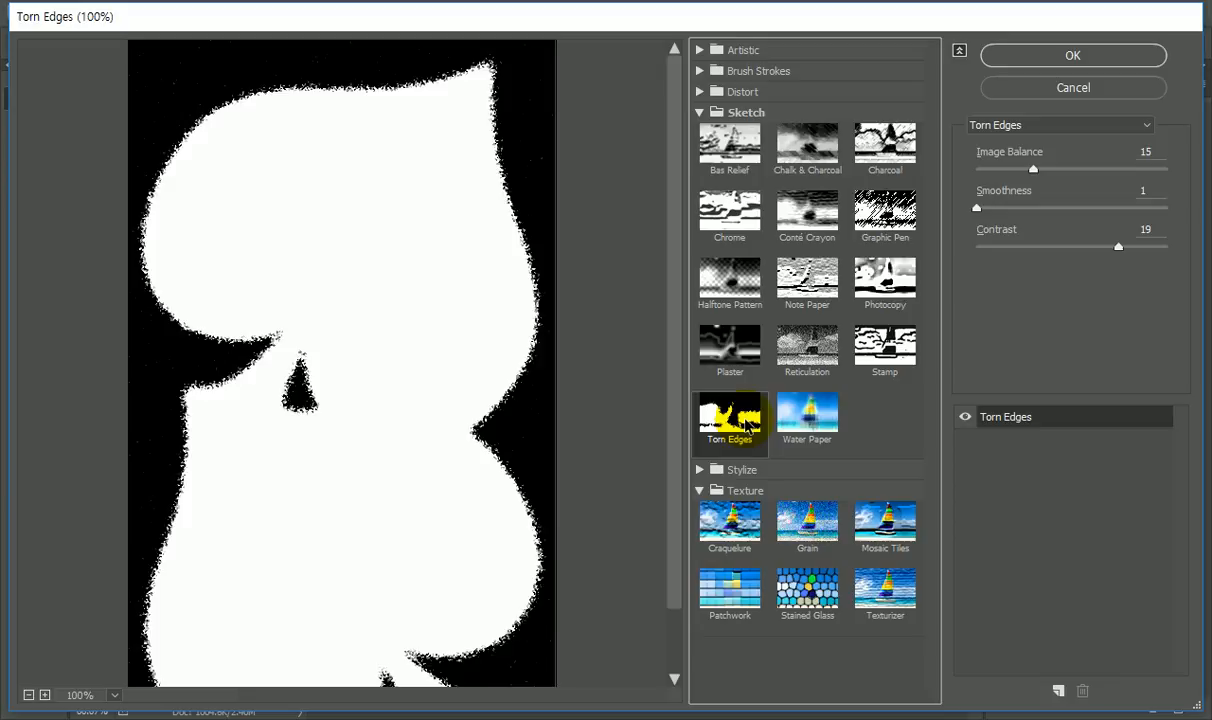
left_click(1058, 58)
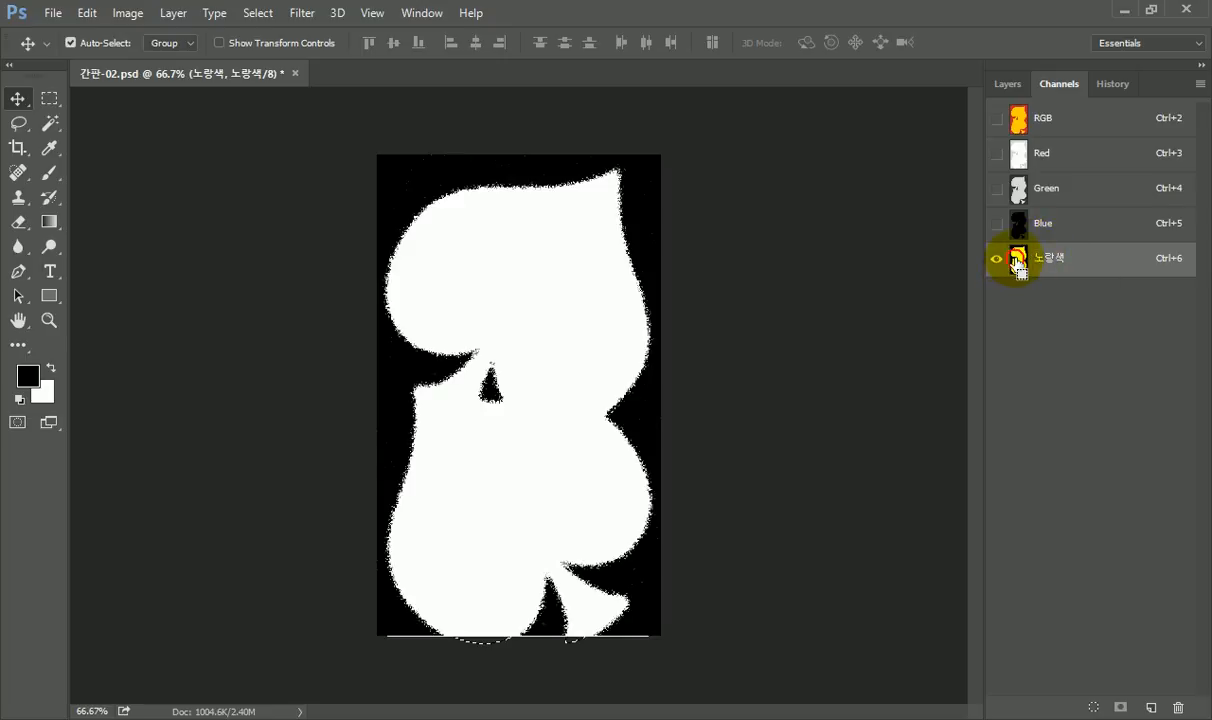
- Load the 노랑색 channel as a selection and add it as a layer mask to the 노랑색 layer
left_click(1017, 264, "ctrl")
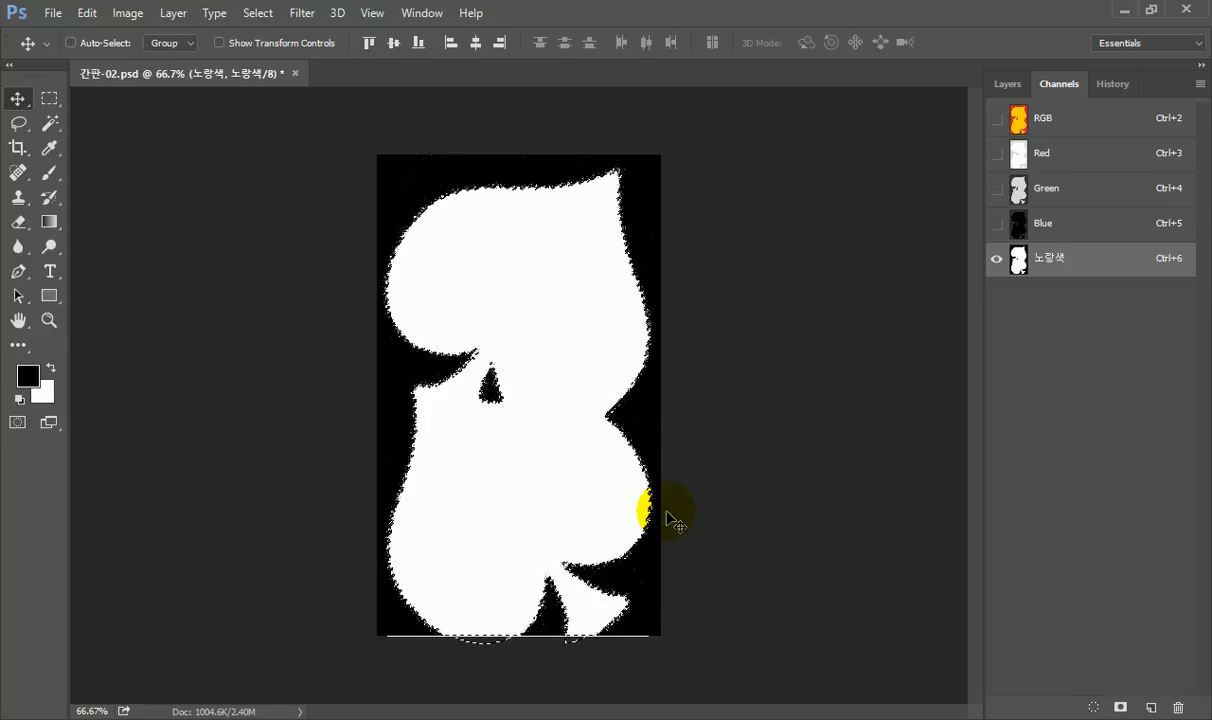
left_click(1007, 84)
left_click(1107, 261)
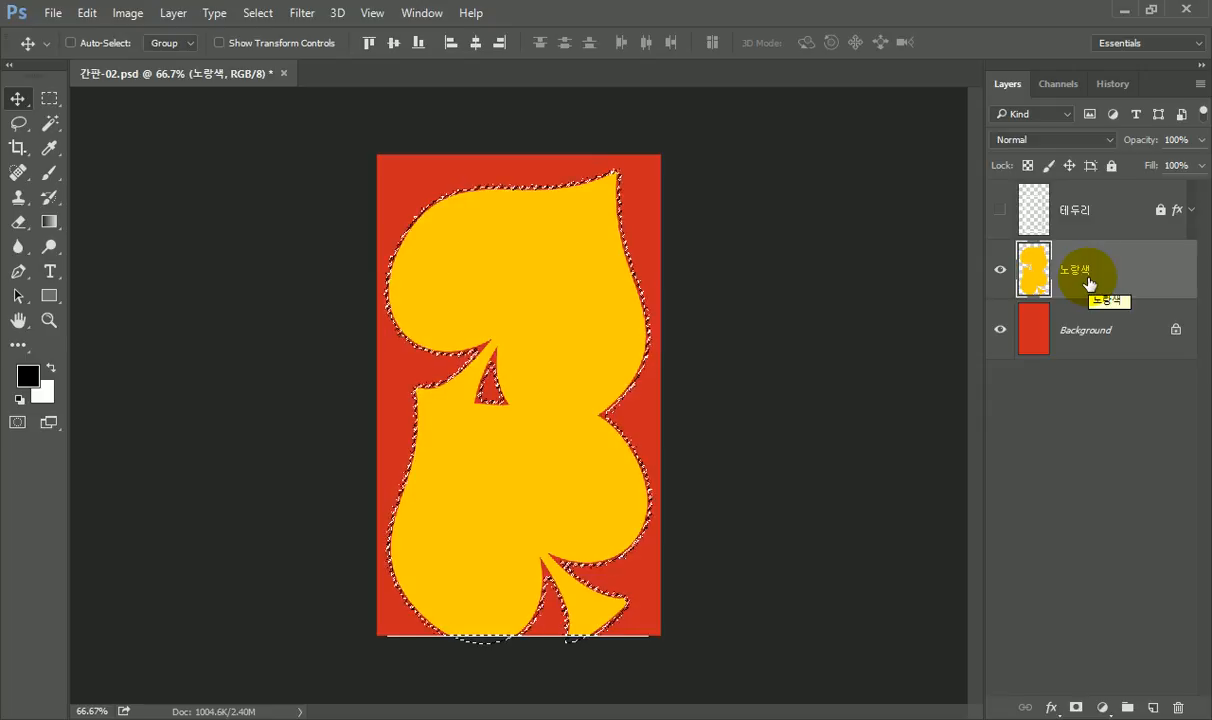
left_click(1076, 708)
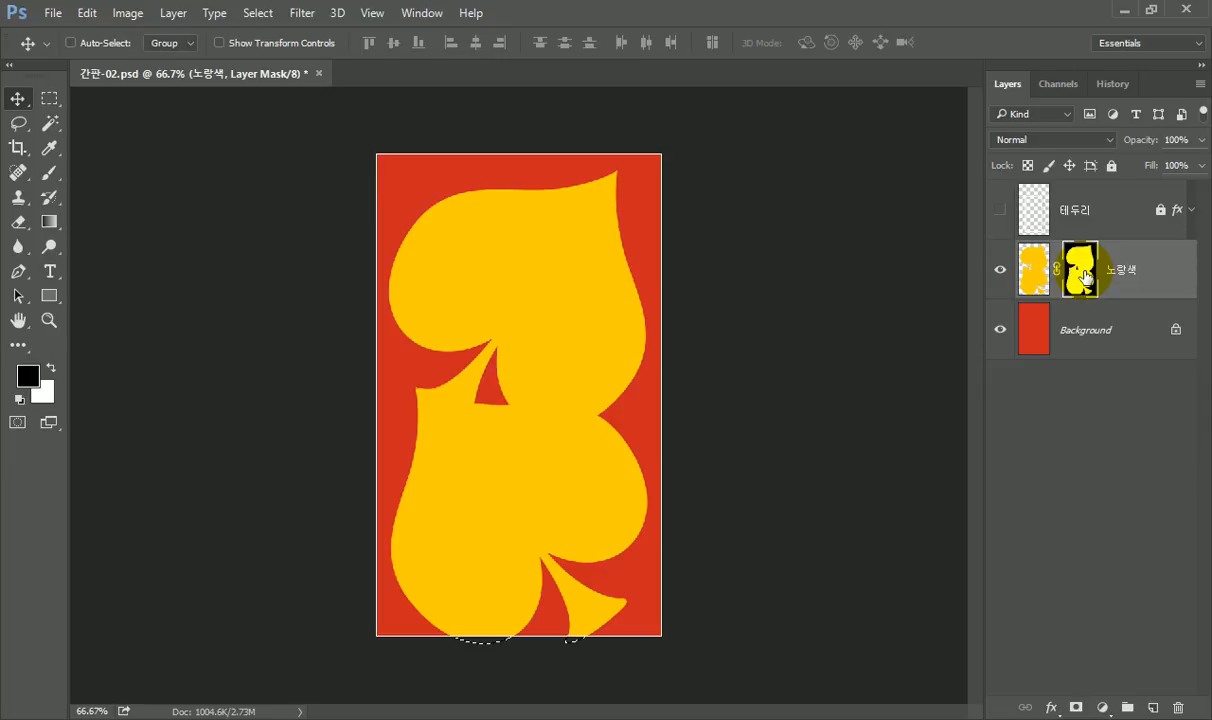
- Create a new alpha channel and name it dot
left_click(1055, 85)
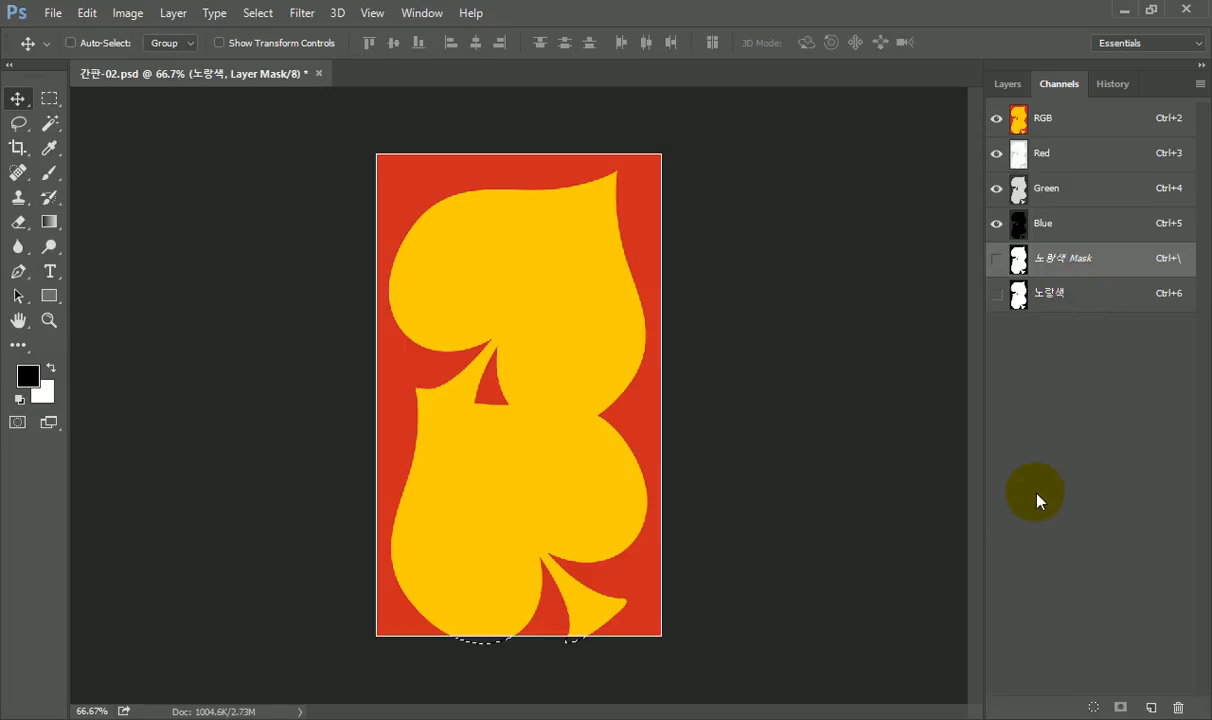
left_click(1151, 707)
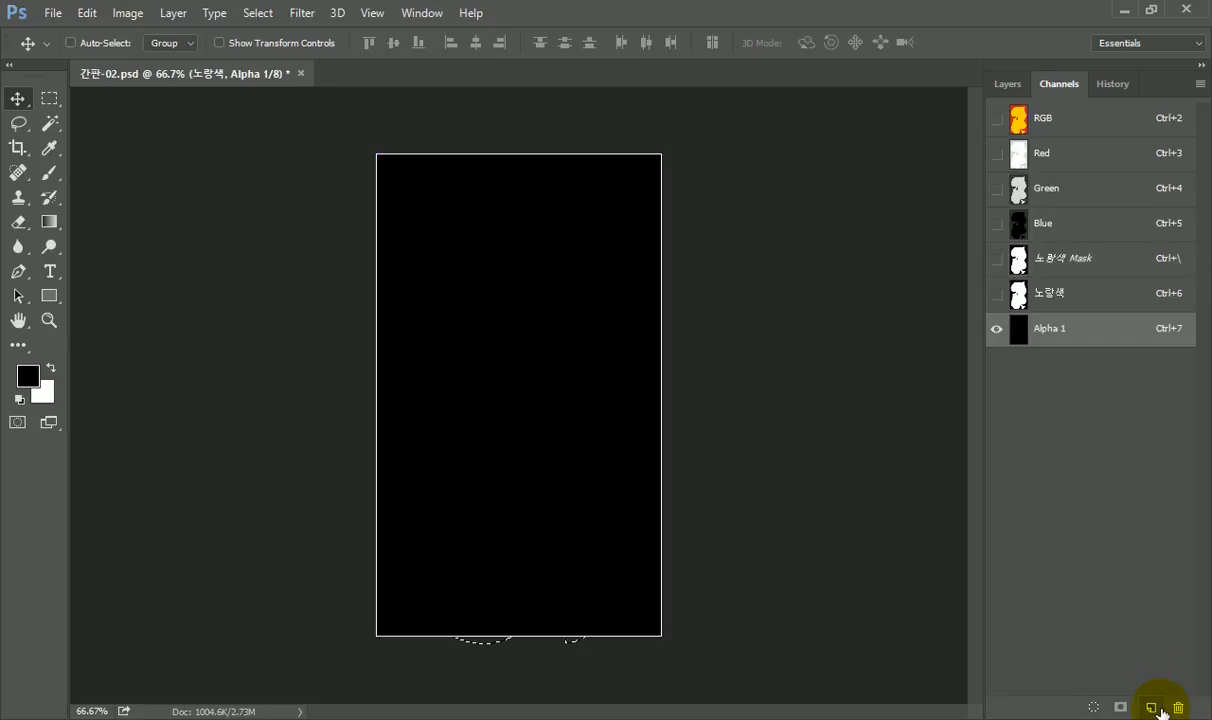
double_click(1050, 331)
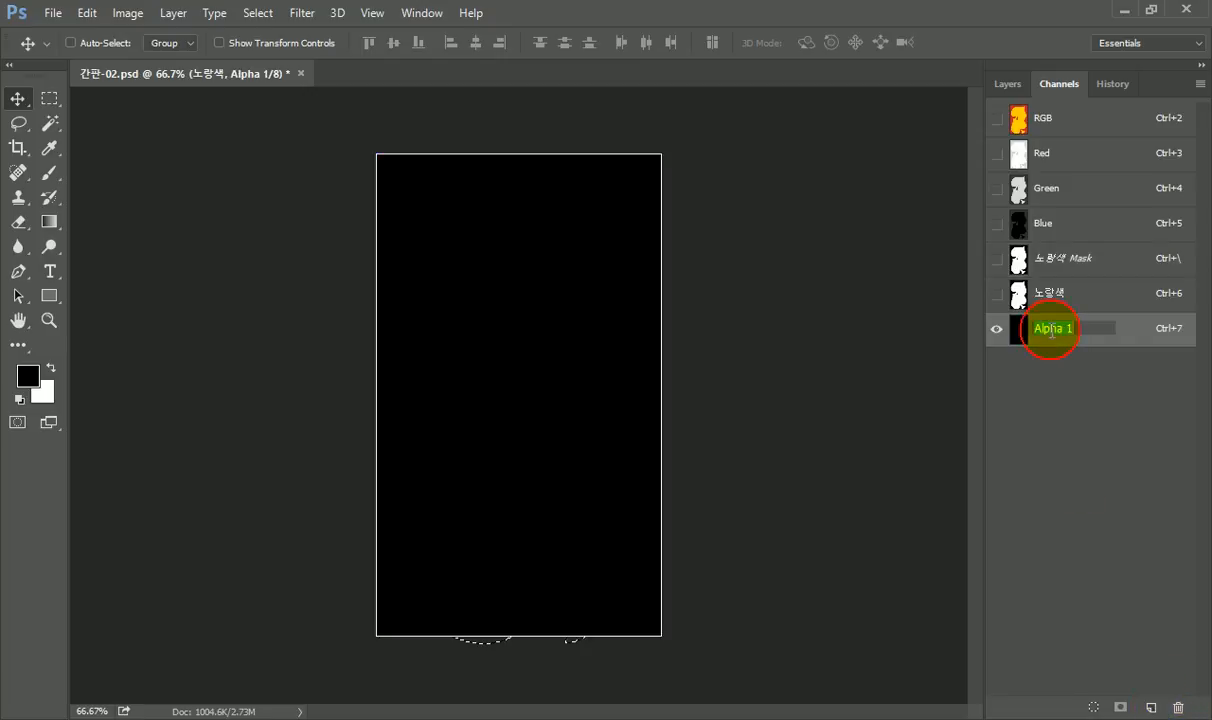
type("엣")
key("BackSpace")
type("dot")
key("Return")
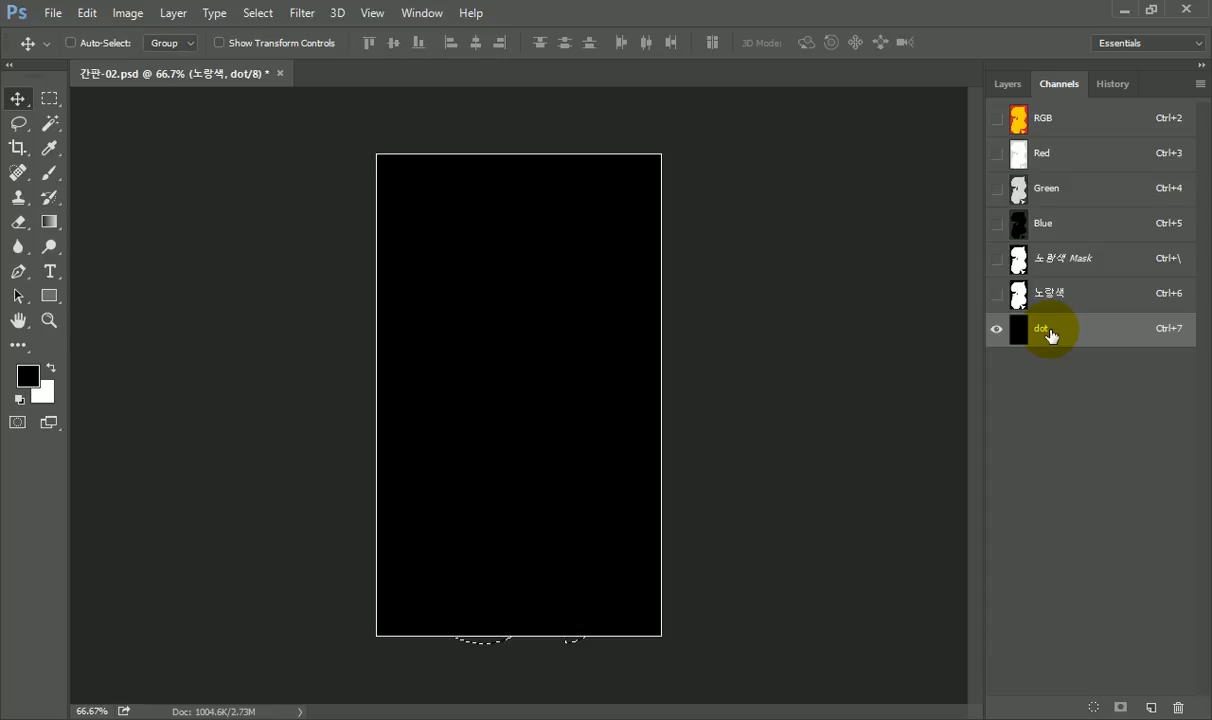
- Set the foreground colour to #808080 and fill the dot channel with it
left_click(28, 376)
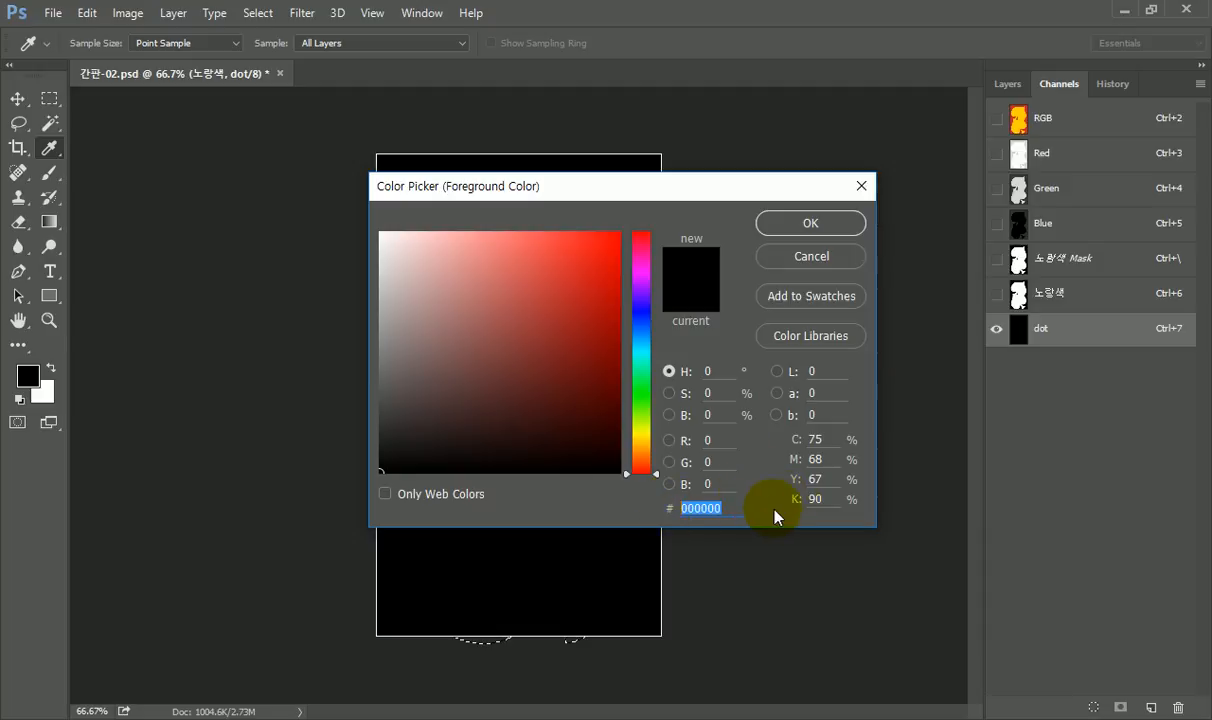
type("808080")
left_click(828, 228)
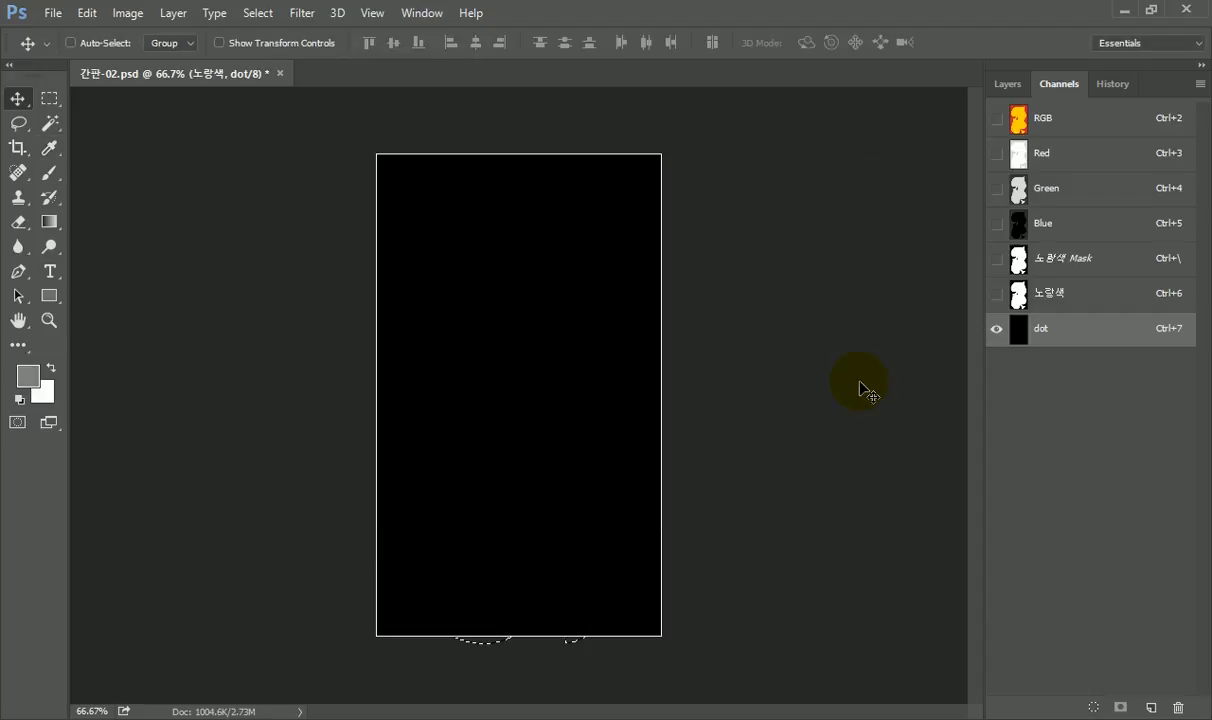
key("alt+BackSpace")
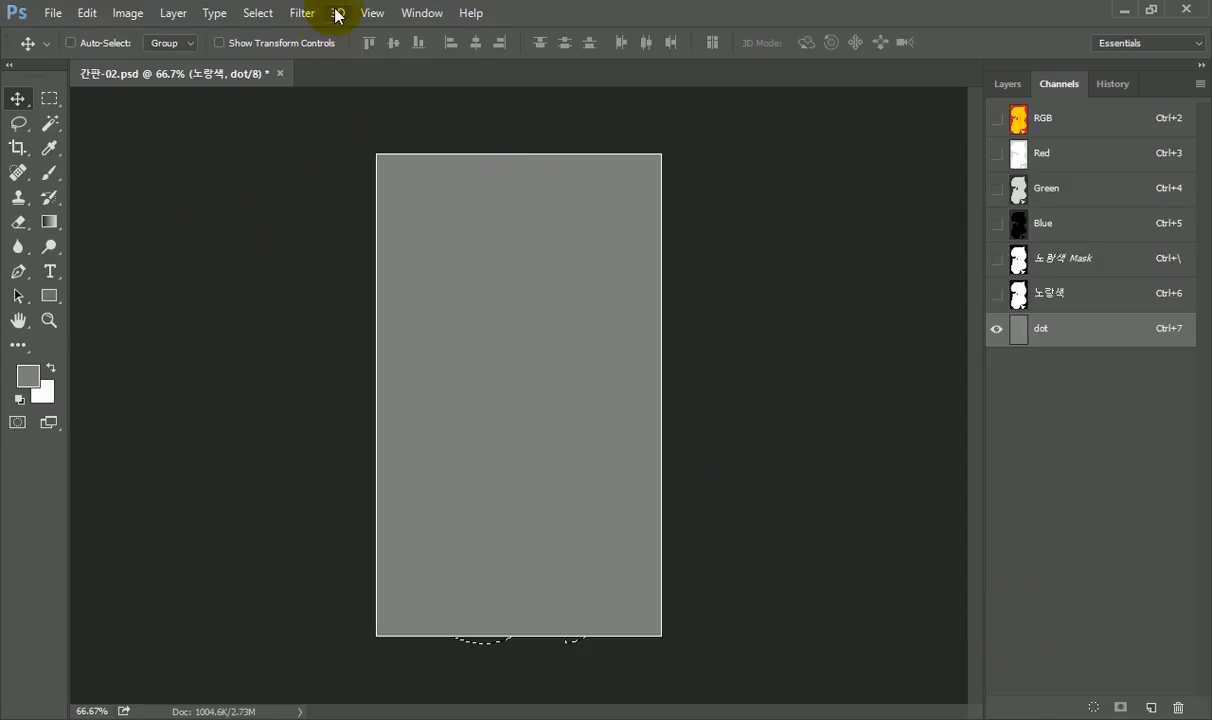
- Apply a Color Halftone filter with a maximum radius of 8 pixels to the dot channel
left_click(303, 18)
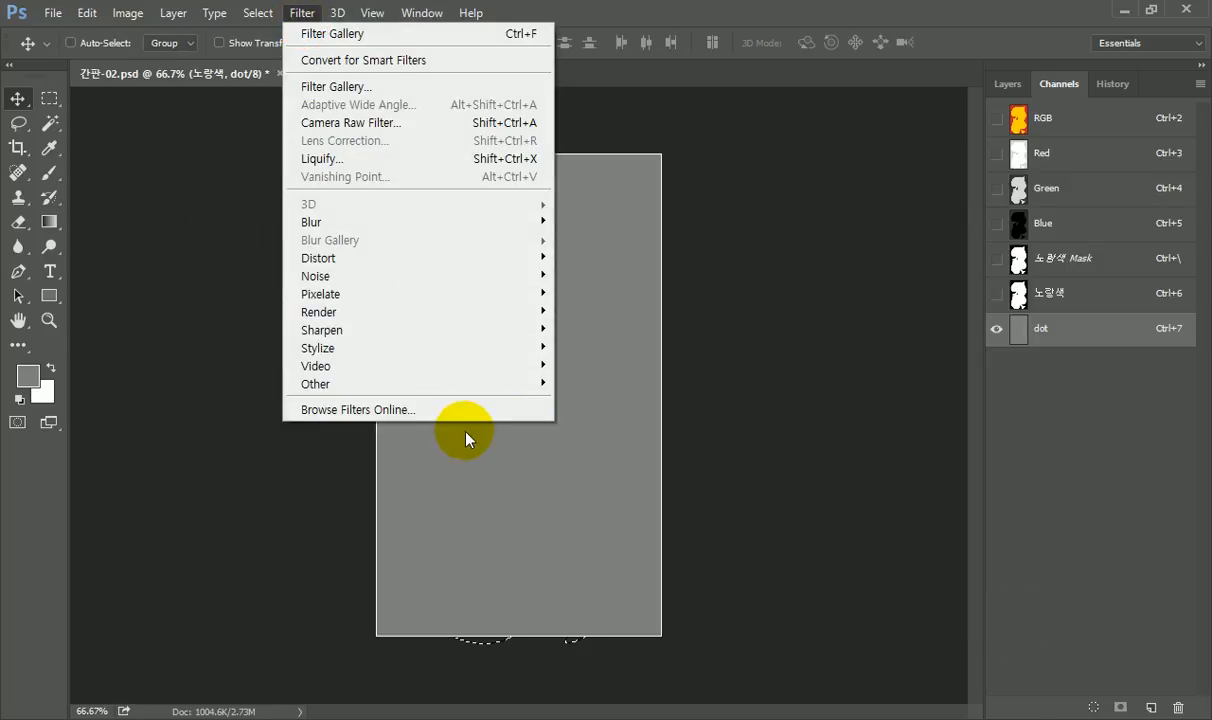
mouse_move(478, 296)
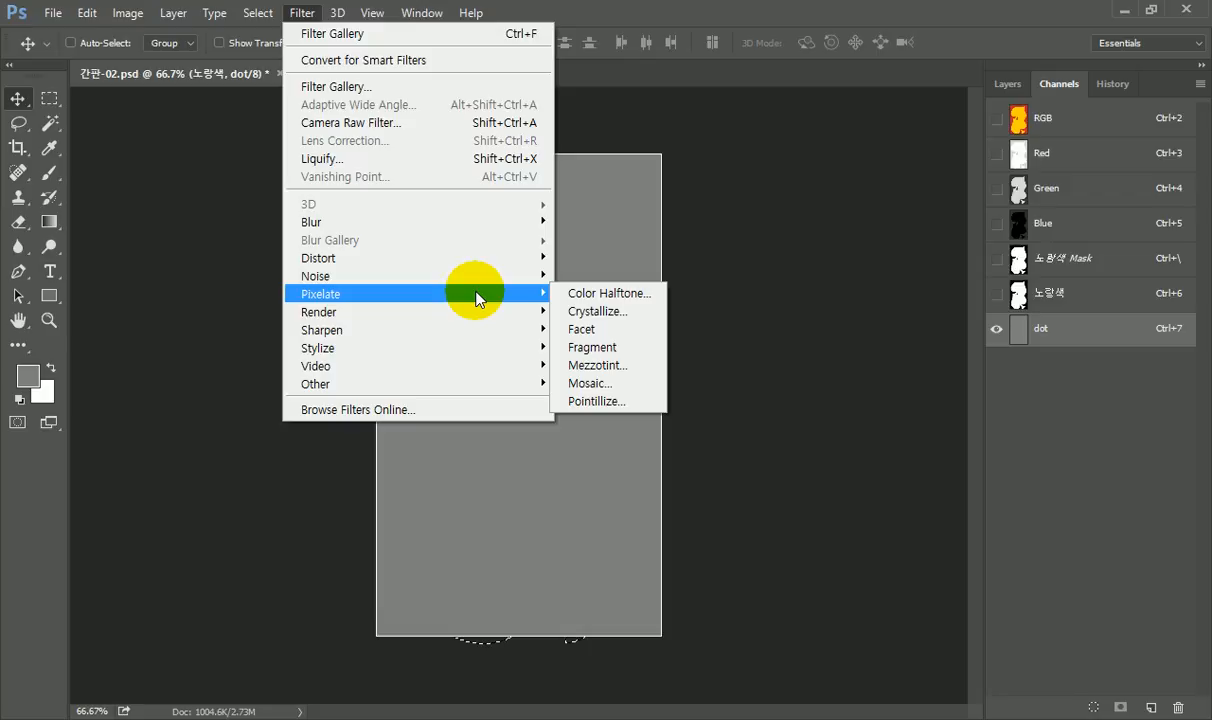
left_click(608, 296)
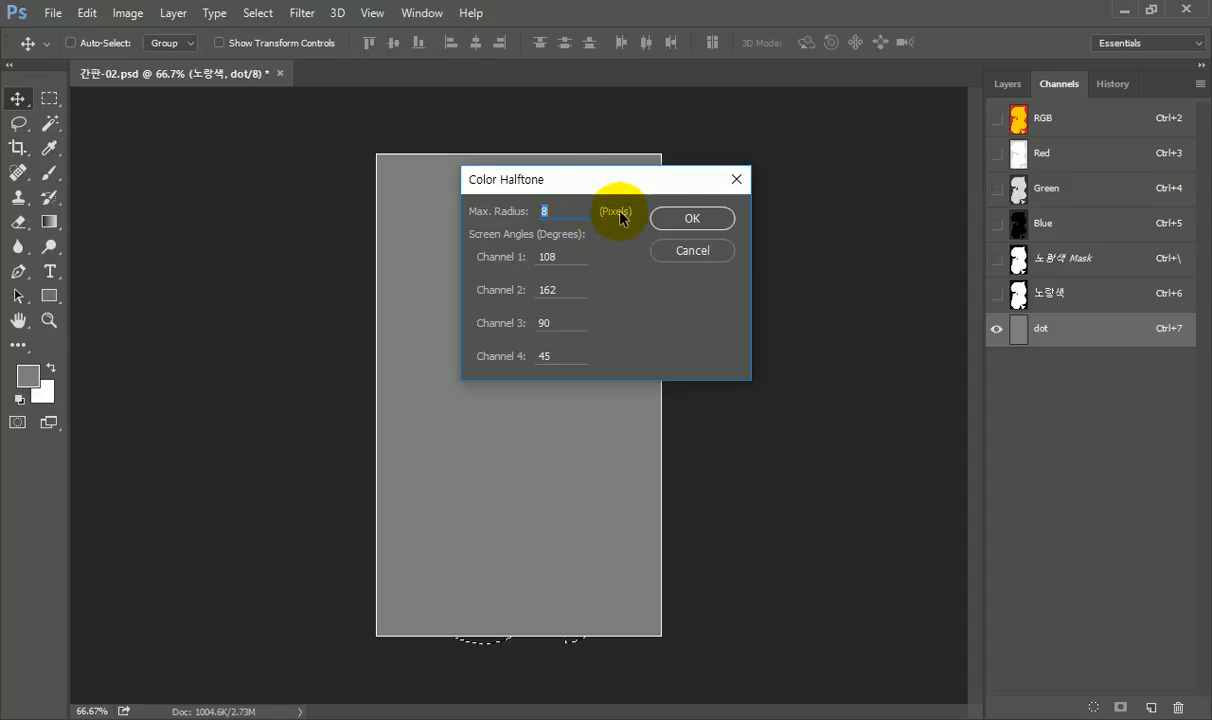
left_click(692, 219)
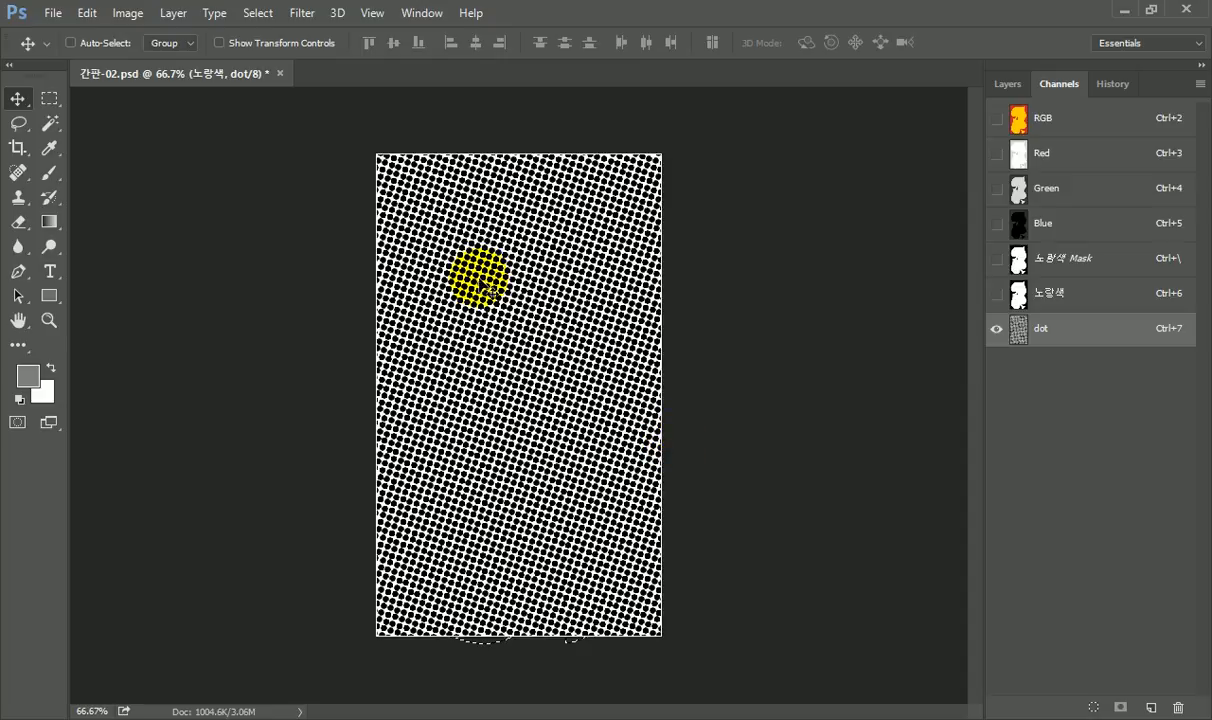
- Create another new alpha channel and name it stain
left_click(1151, 708)
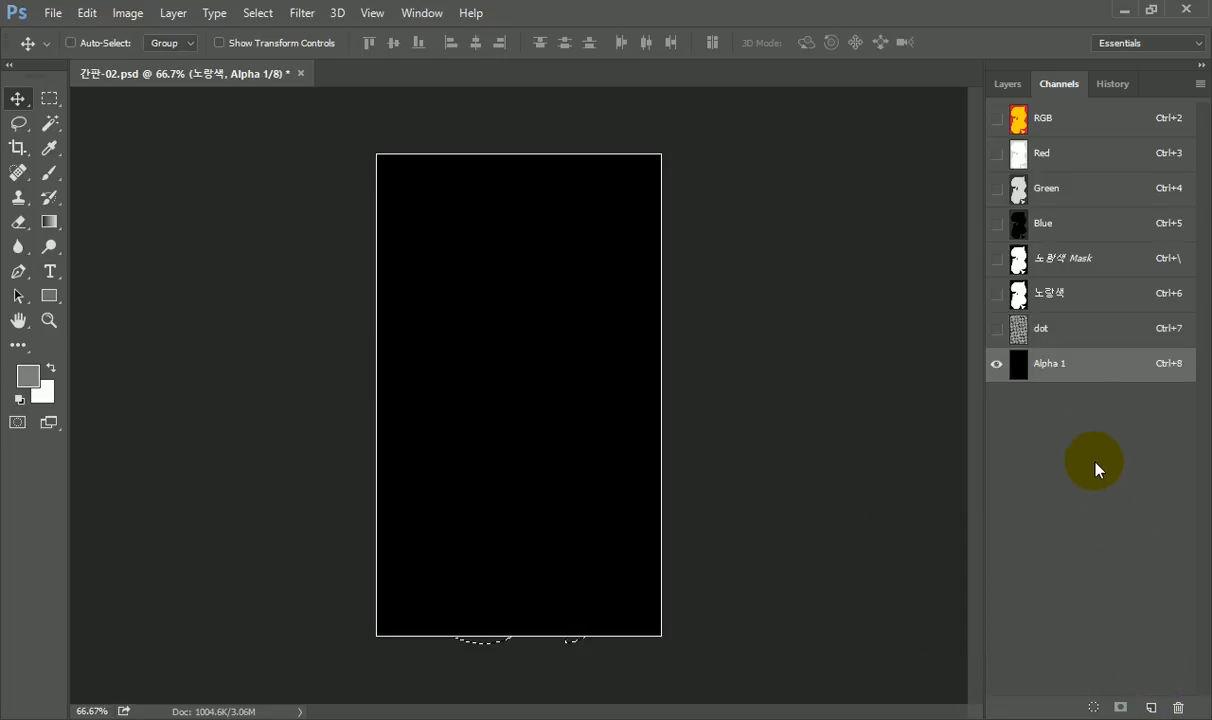
double_click(1045, 364)
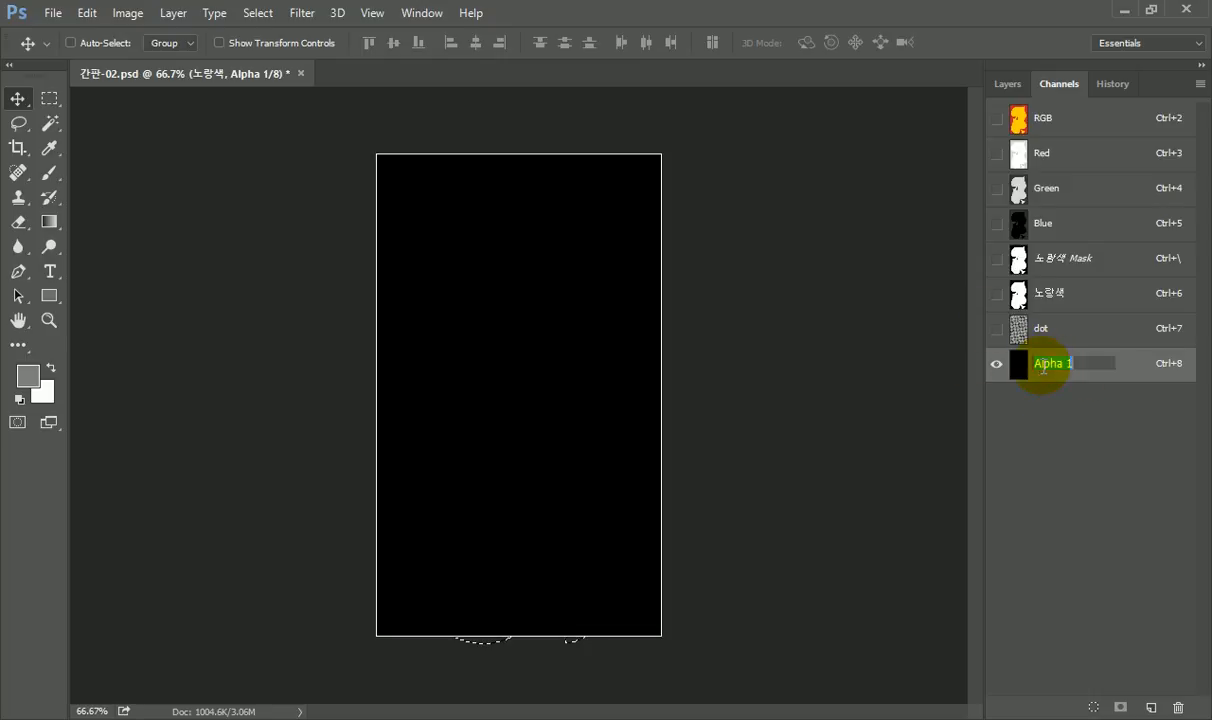
type("stain")
key("Return")
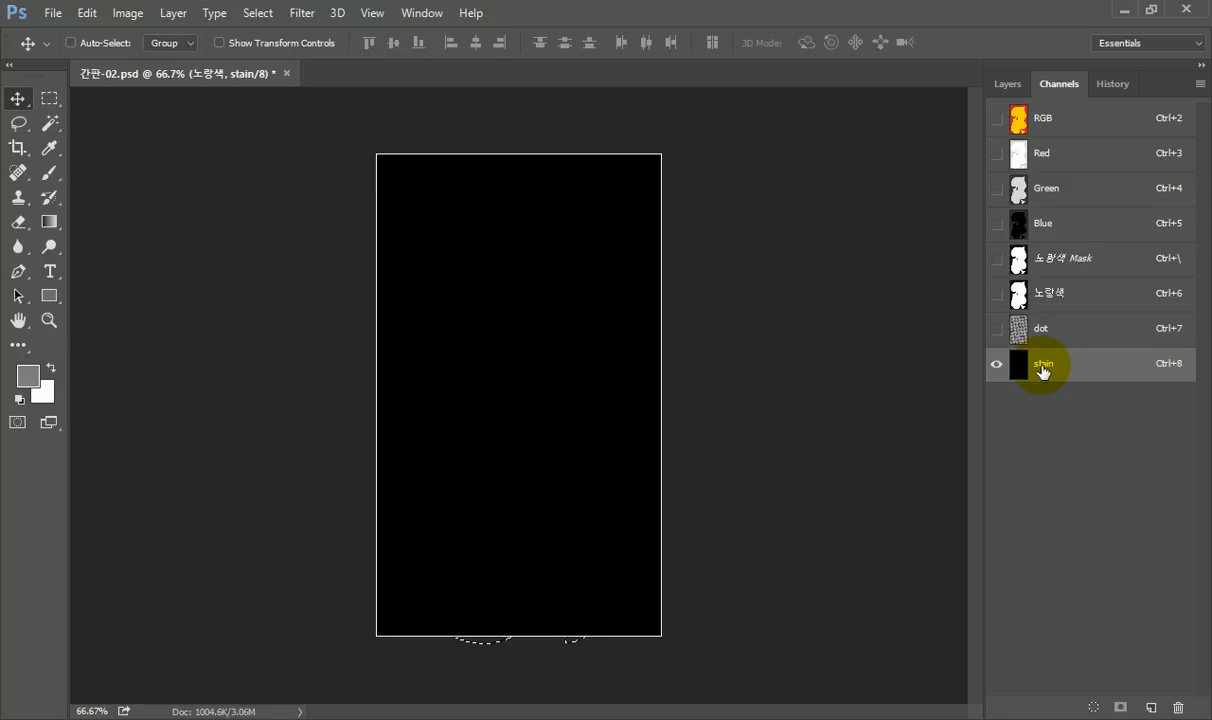
- Set the foreground colour to black and the background to white, and render Clouds in the stain channel
left_click(20, 399)
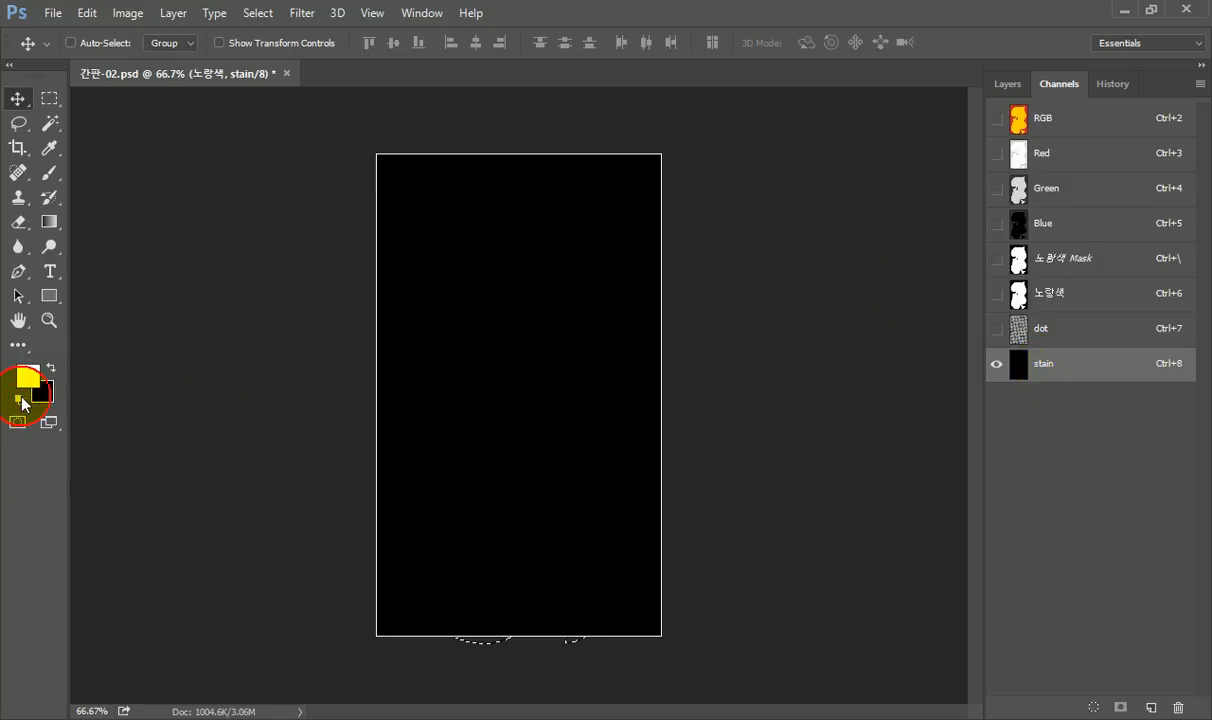
left_click(51, 368)
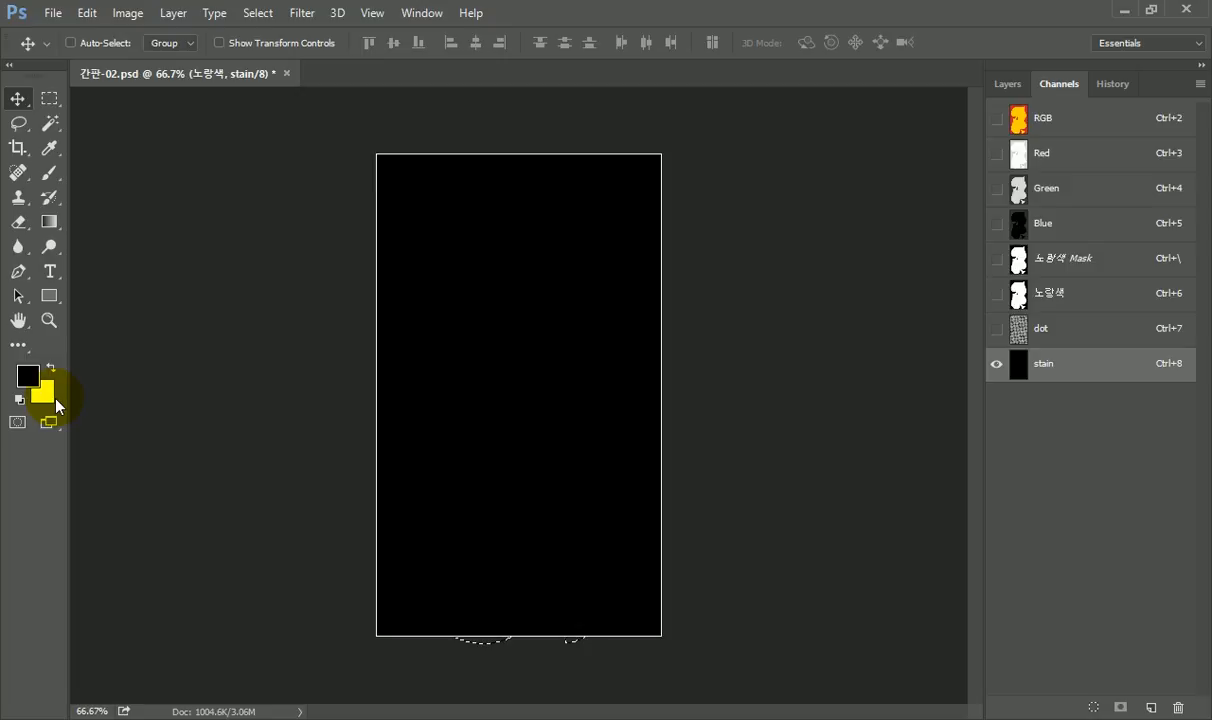
key("d")
left_click(319, 18)
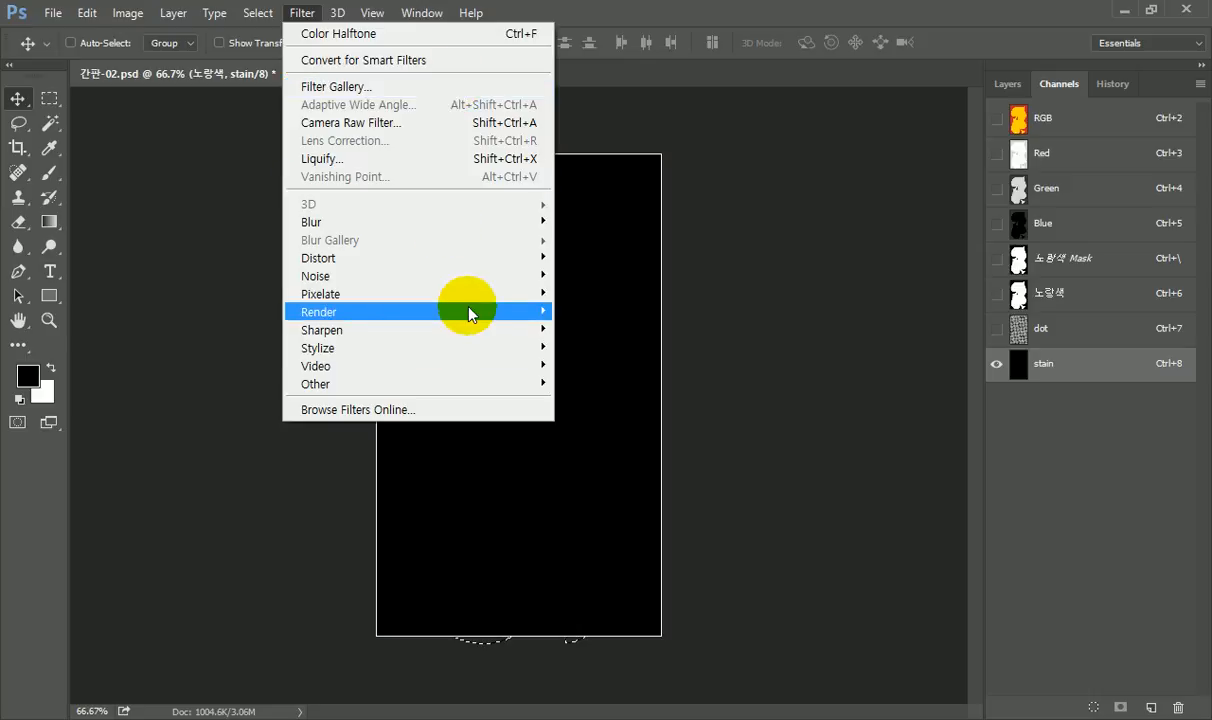
mouse_move(474, 313)
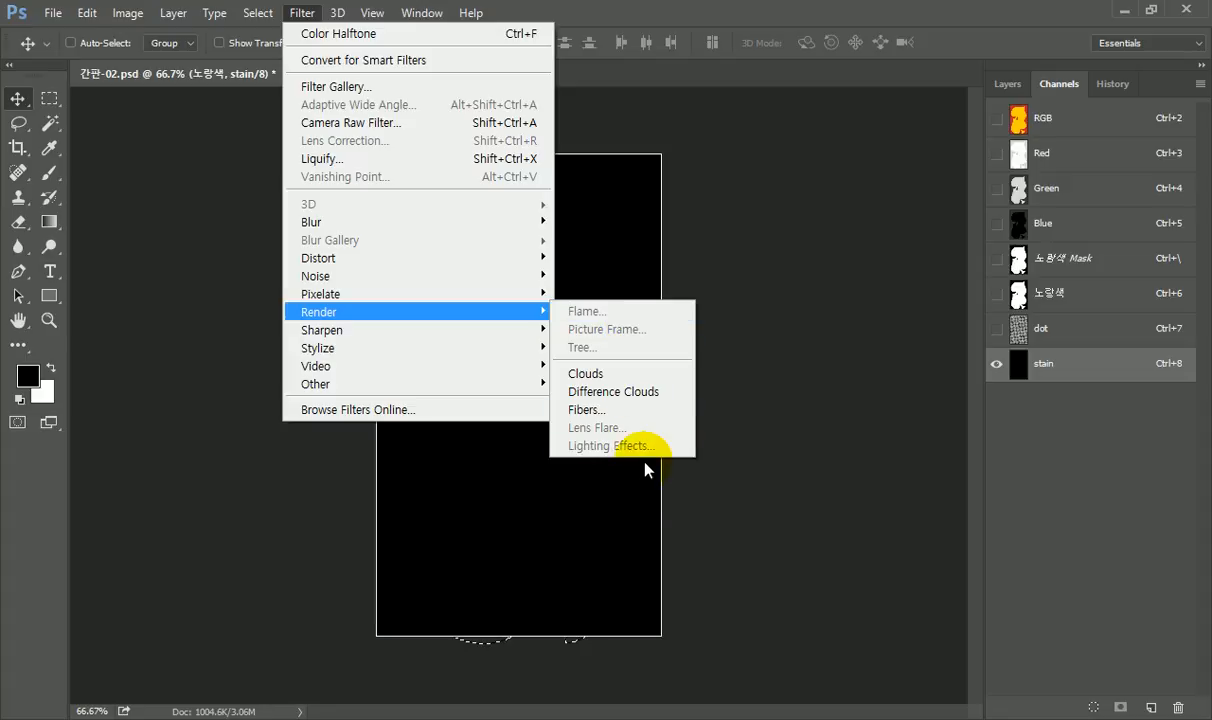
left_click(614, 379)
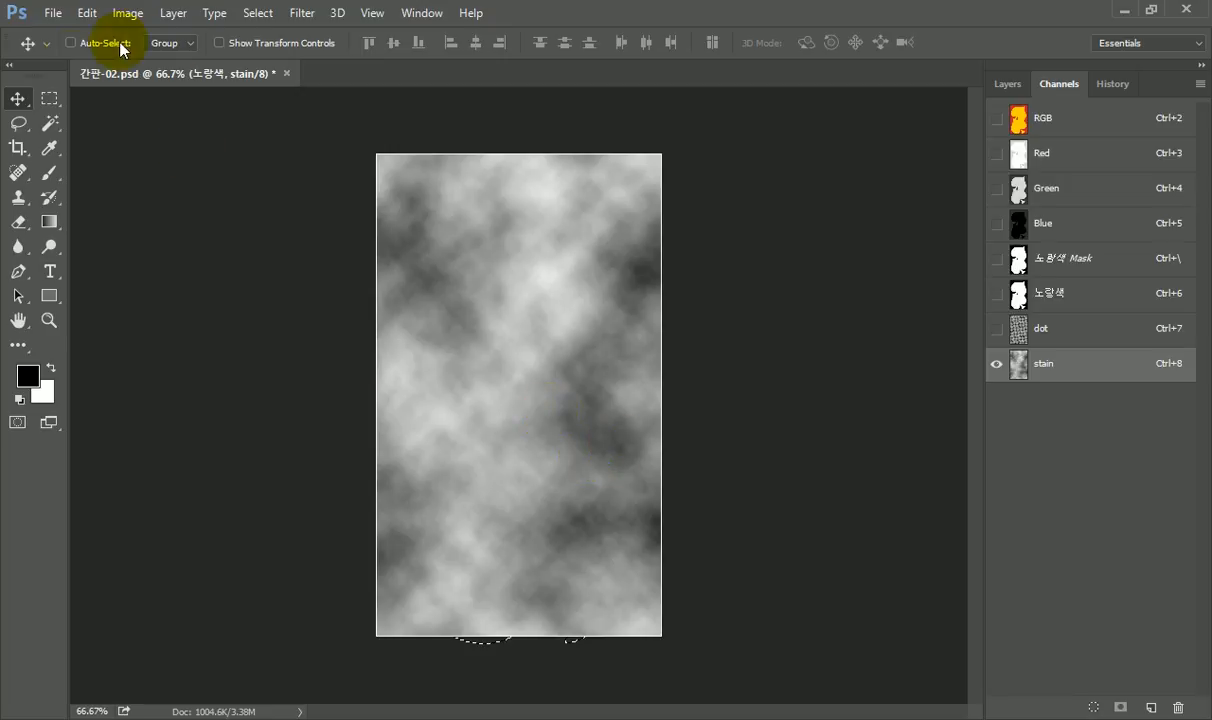
- Posterize the clouds in the stain channel to 4 levels
left_click(128, 13)
left_click(150, 62)
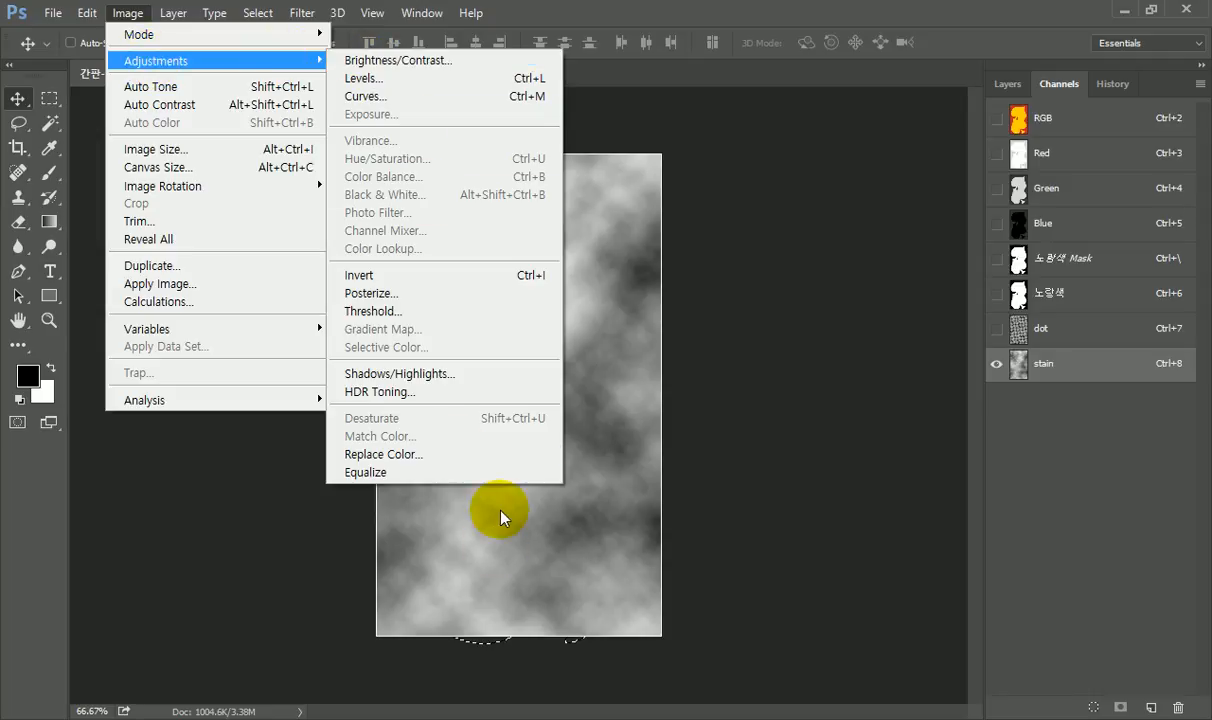
left_click(484, 295)
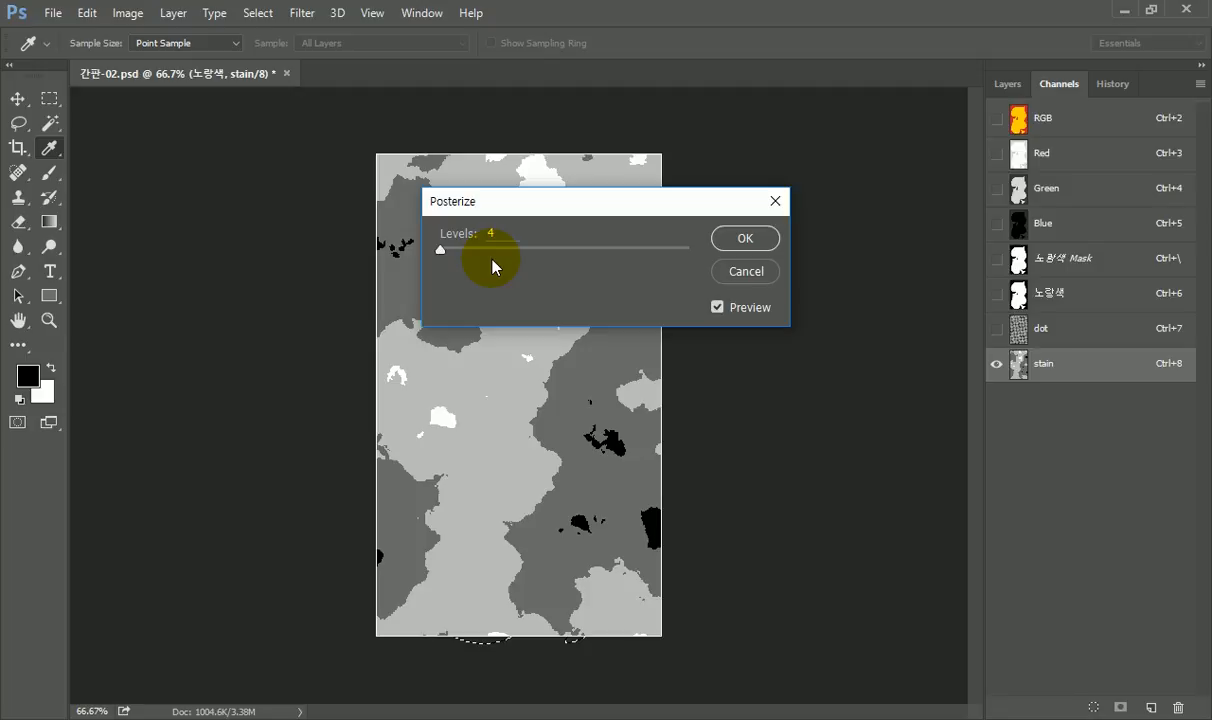
left_click(746, 238)
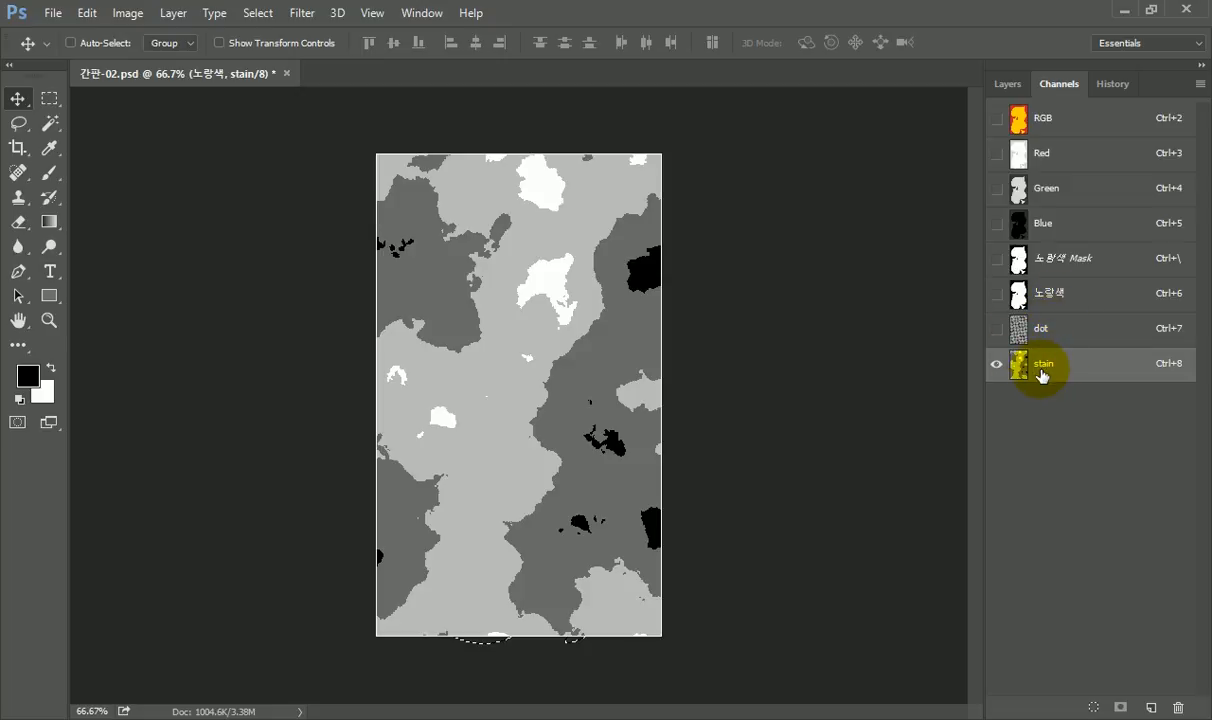
- Load the stain channel as a selection and fill that selection with white in the dot channel
key("ctrl")
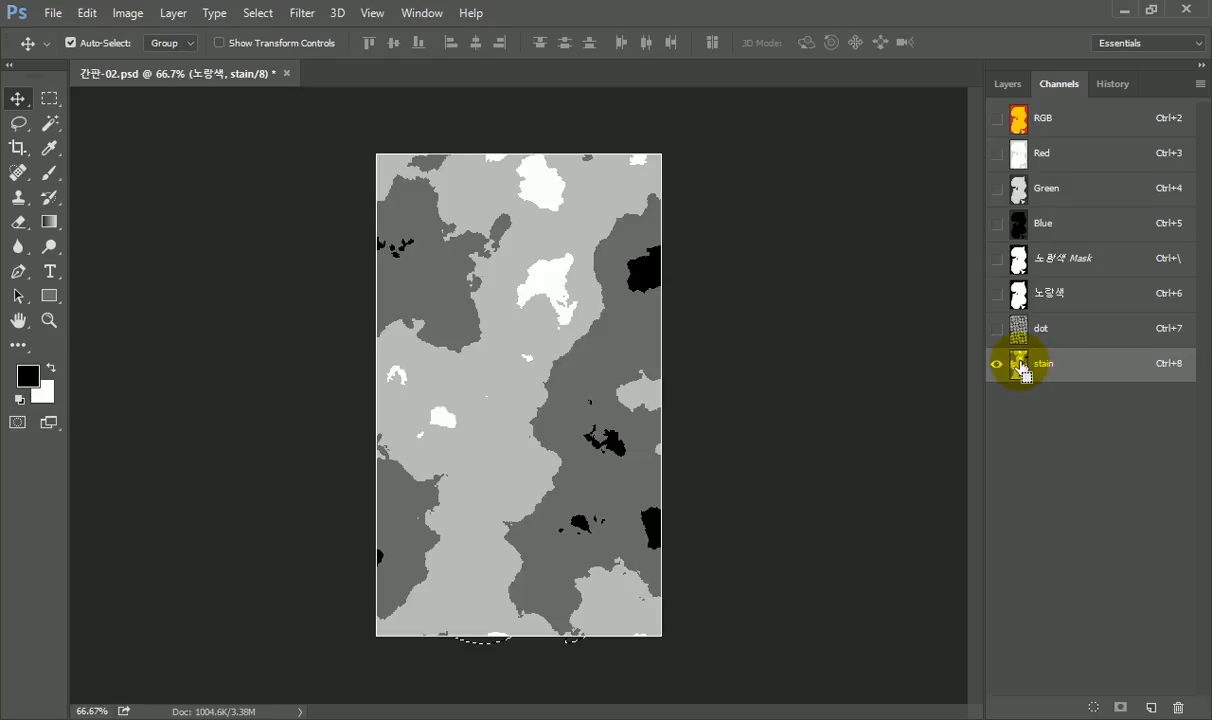
left_click(1021, 370, "ctrl")
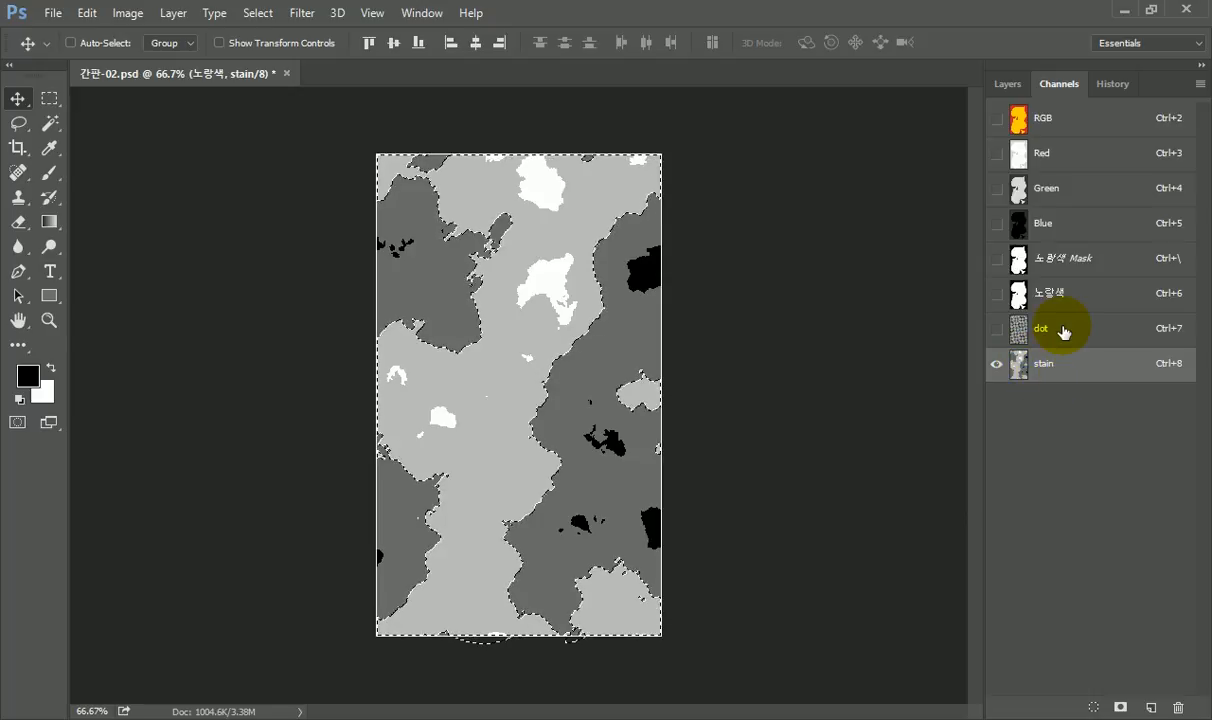
left_click(1063, 332)
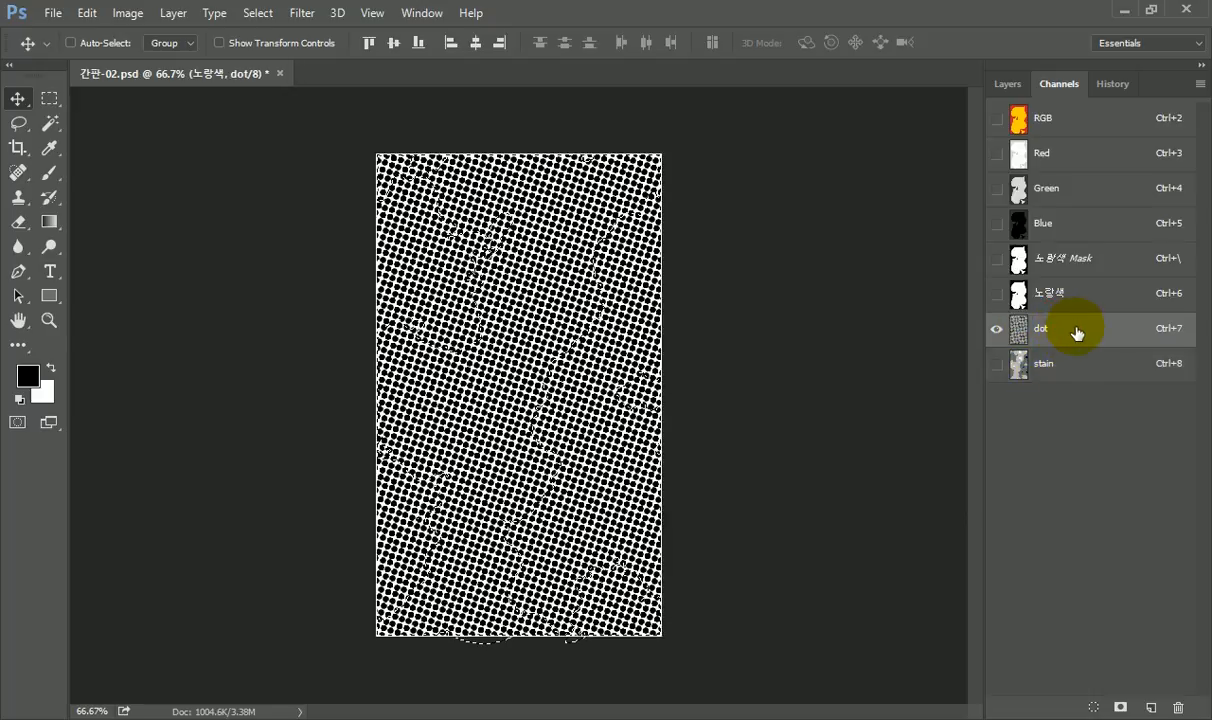
key("ctrl+Delete")
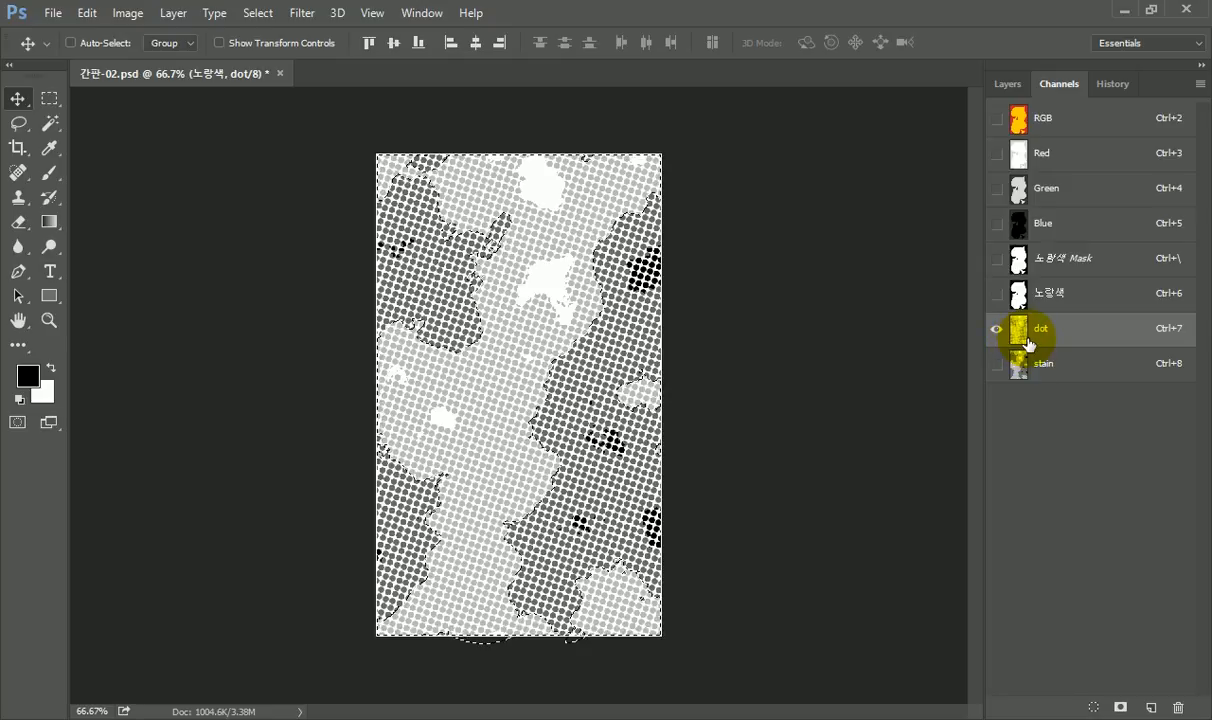
- Load the dot channel as a selection and make the 노랑색 layer active
key("ctrl")
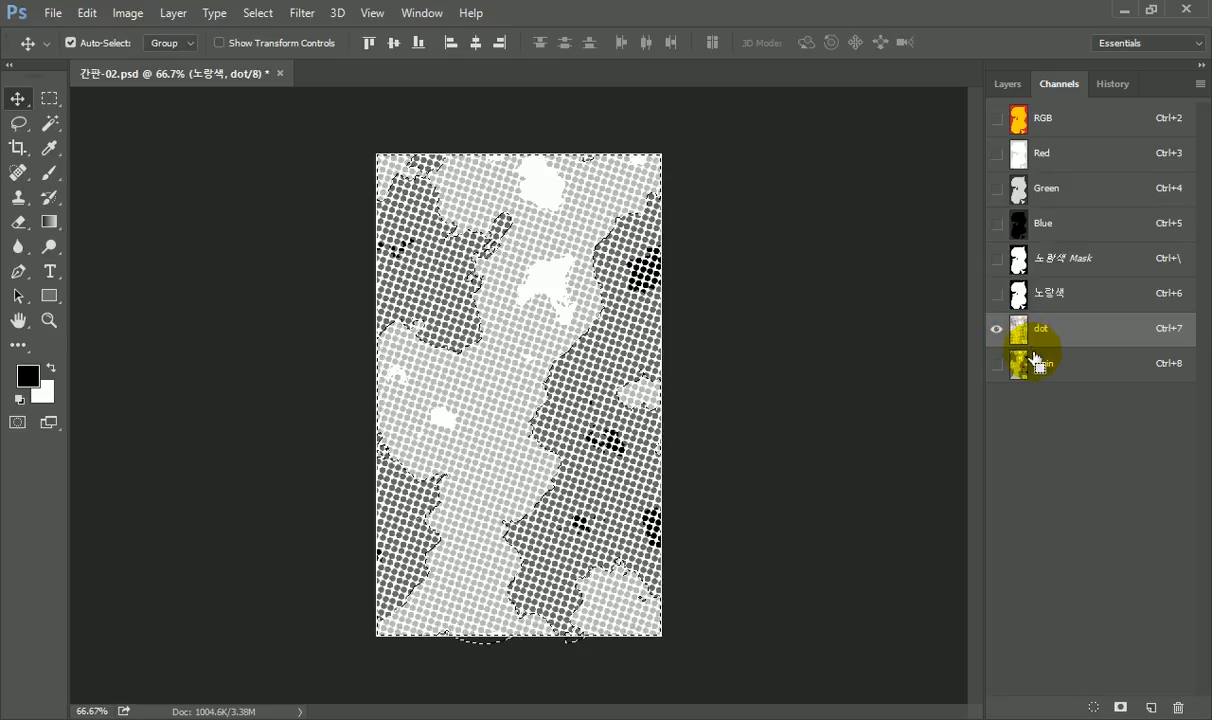
left_click(1020, 333, "ctrl")
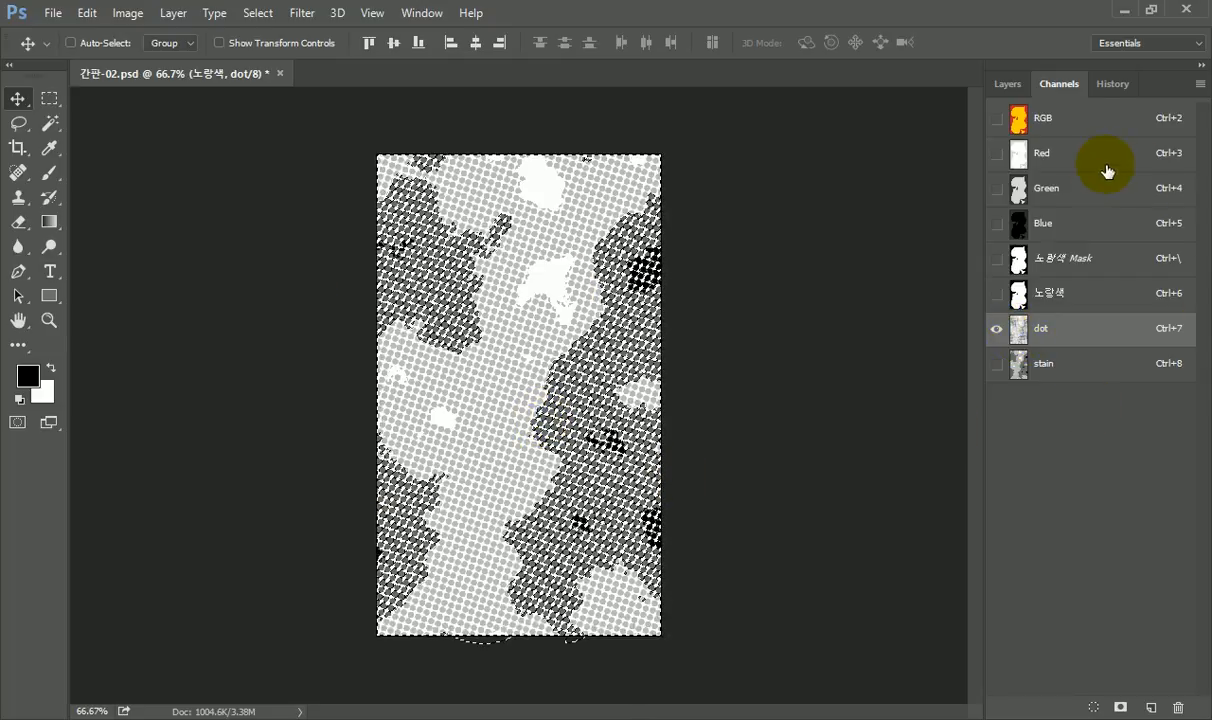
left_click(1007, 84)
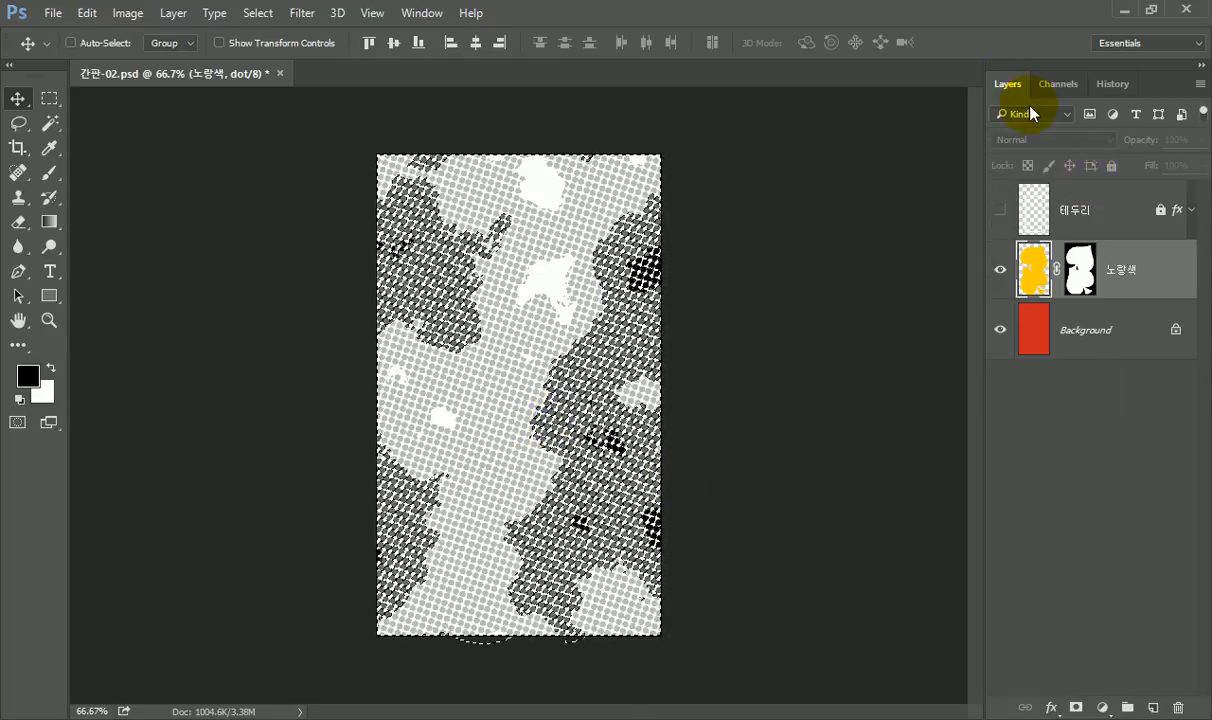
left_click(1148, 283)
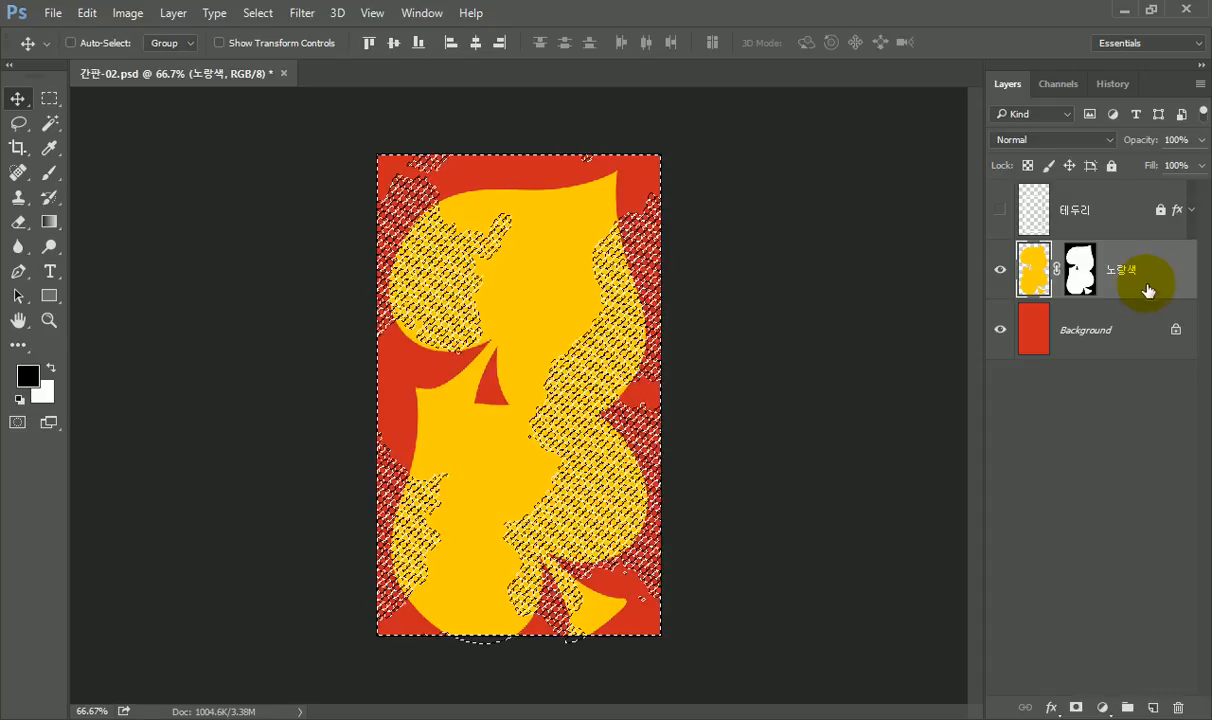
- Add a solid colour fill layer of #edc23d masked by the selection above the 노랑색 layer, and clip it to that layer
left_click(1106, 710)
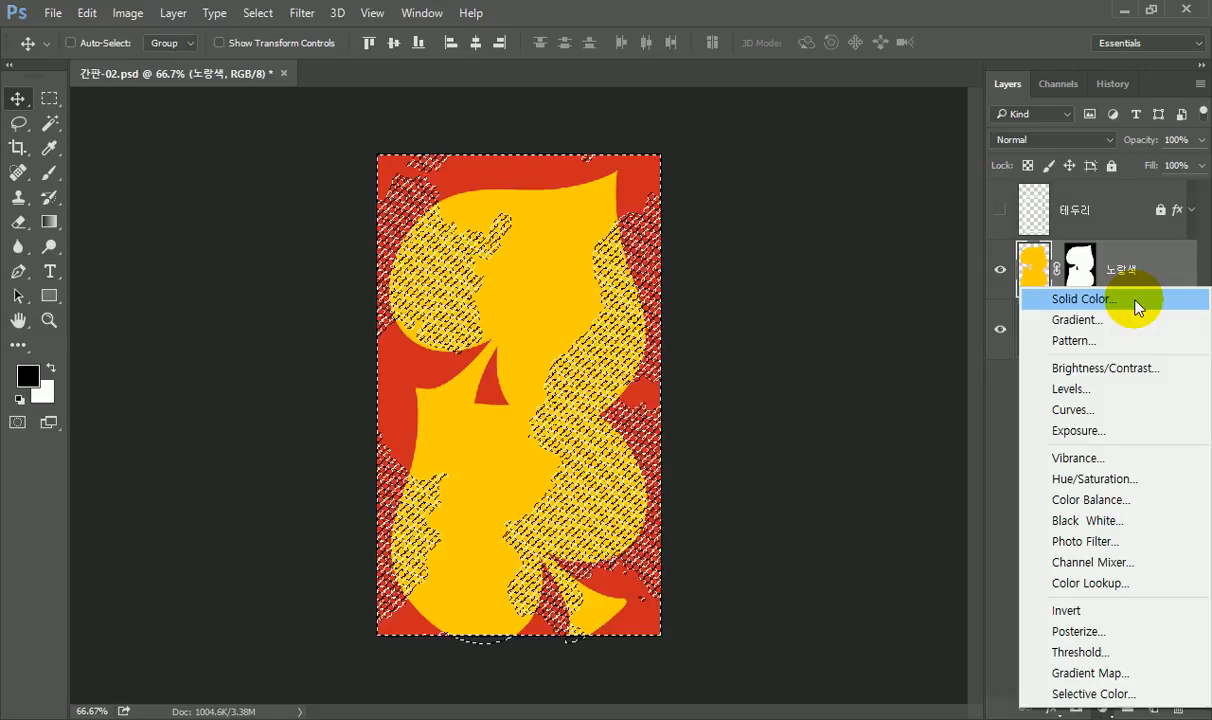
left_click(1137, 303)
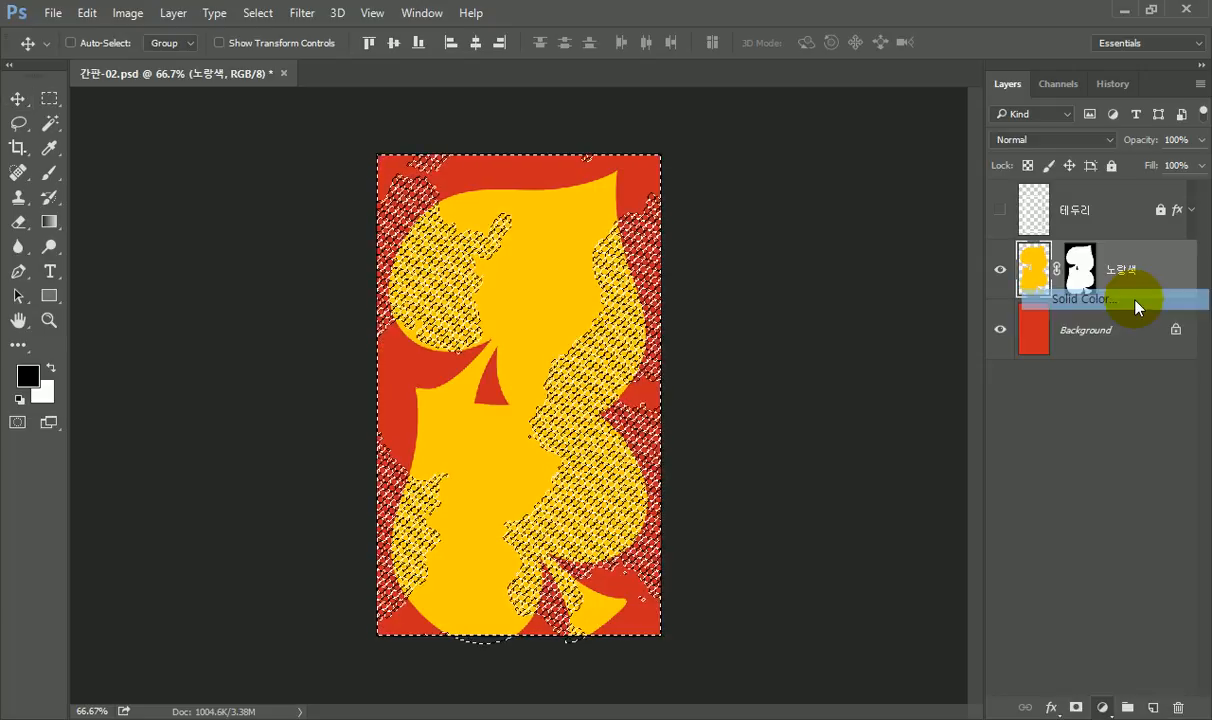
left_click_drag(665, 189, 758, 150)
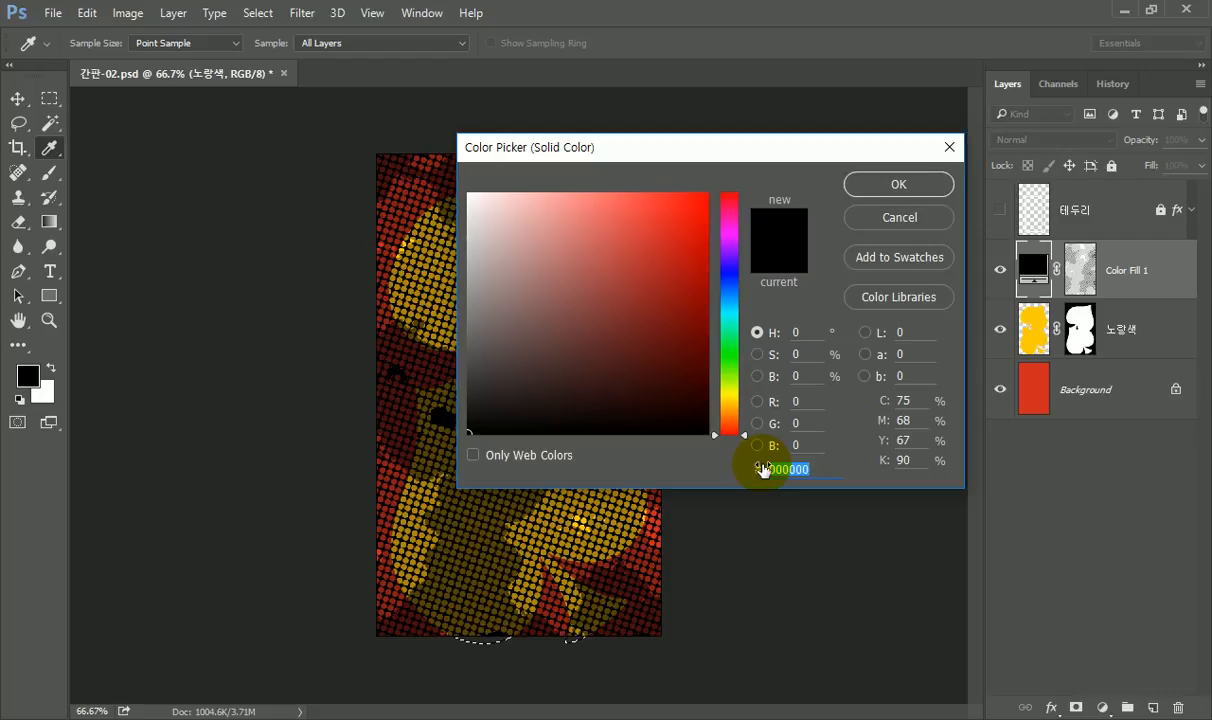
type("ed")
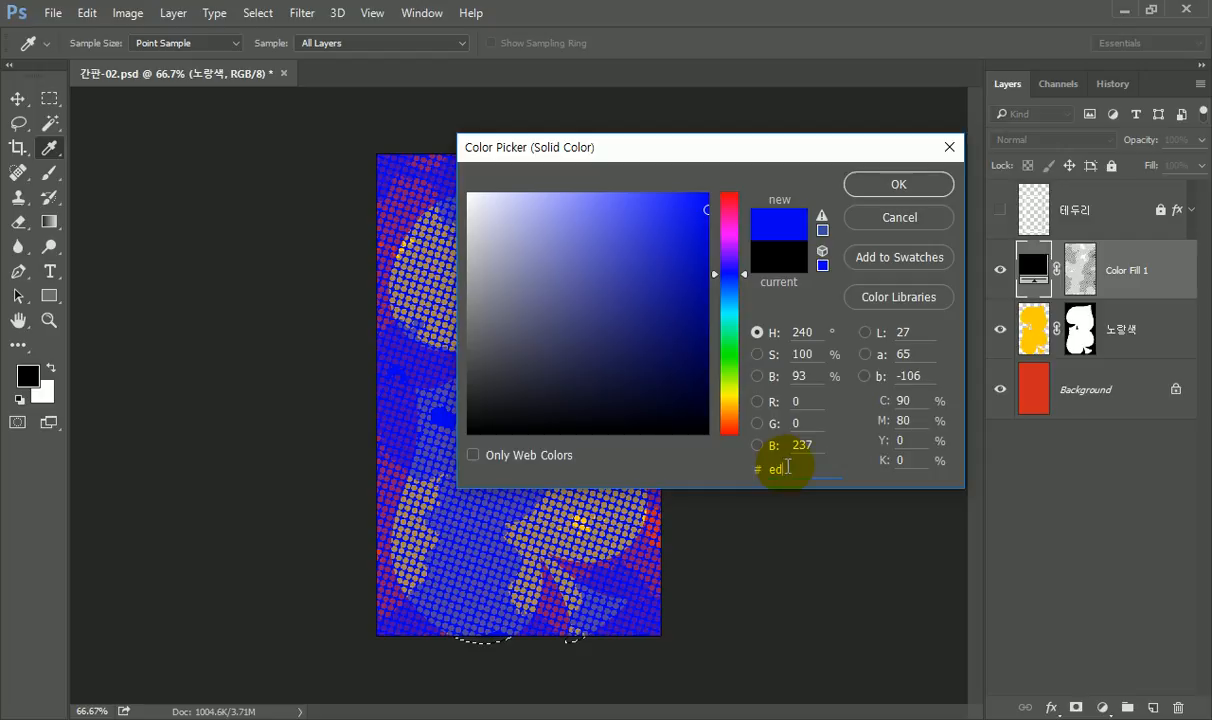
type("c23")
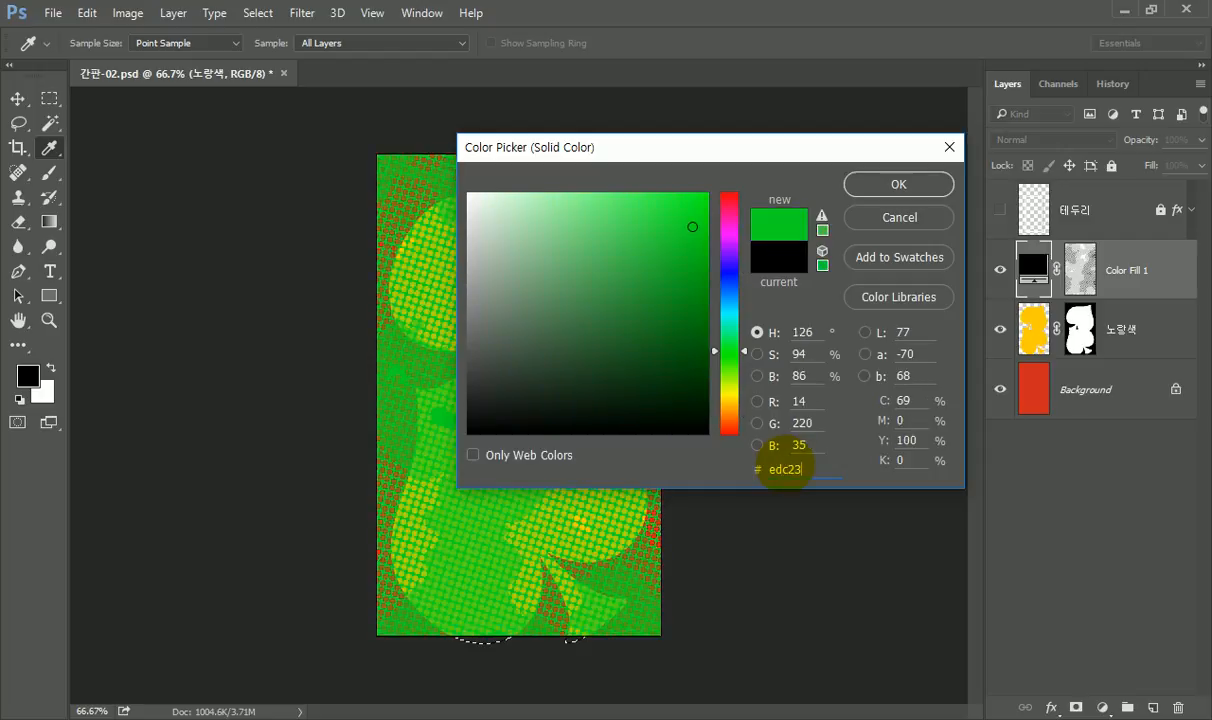
type("d")
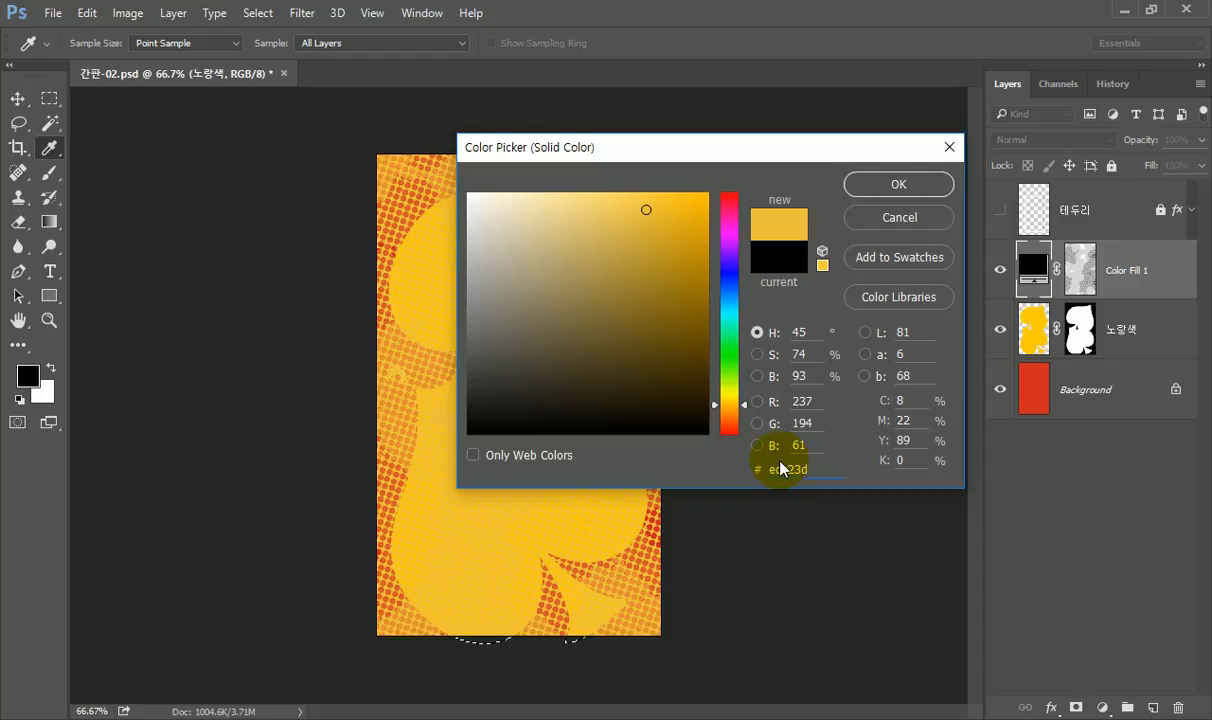
left_click(899, 185)
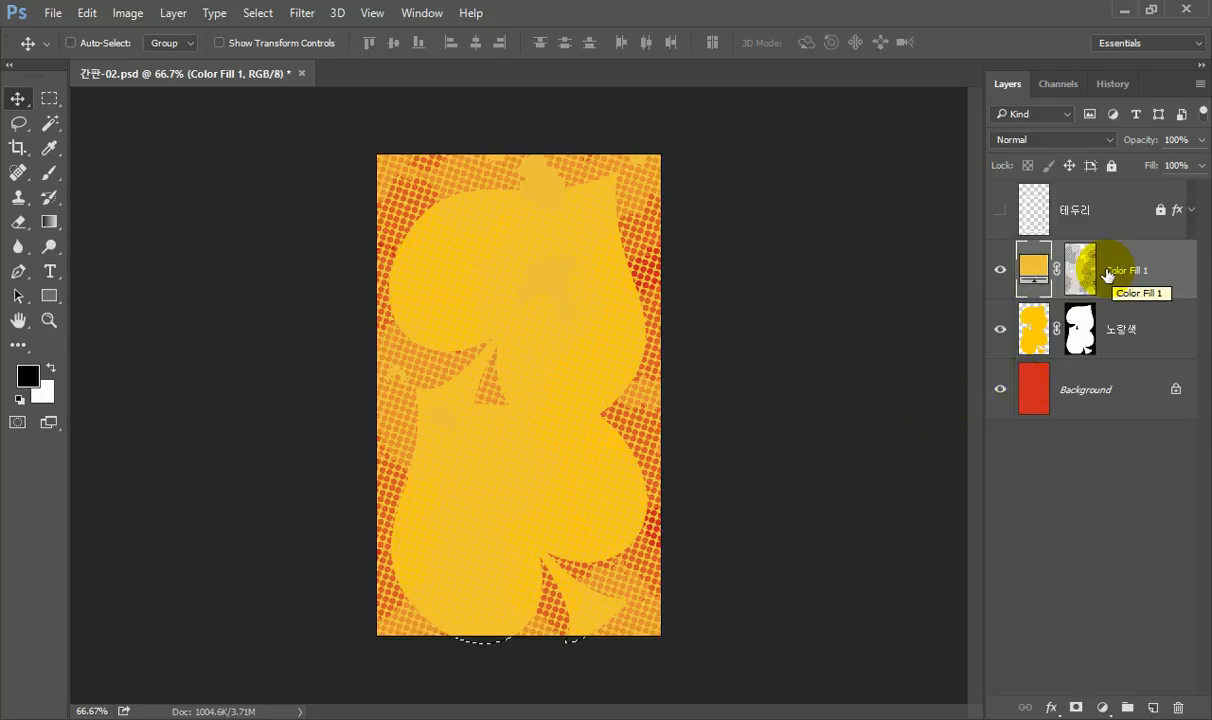
right_click(1158, 277)
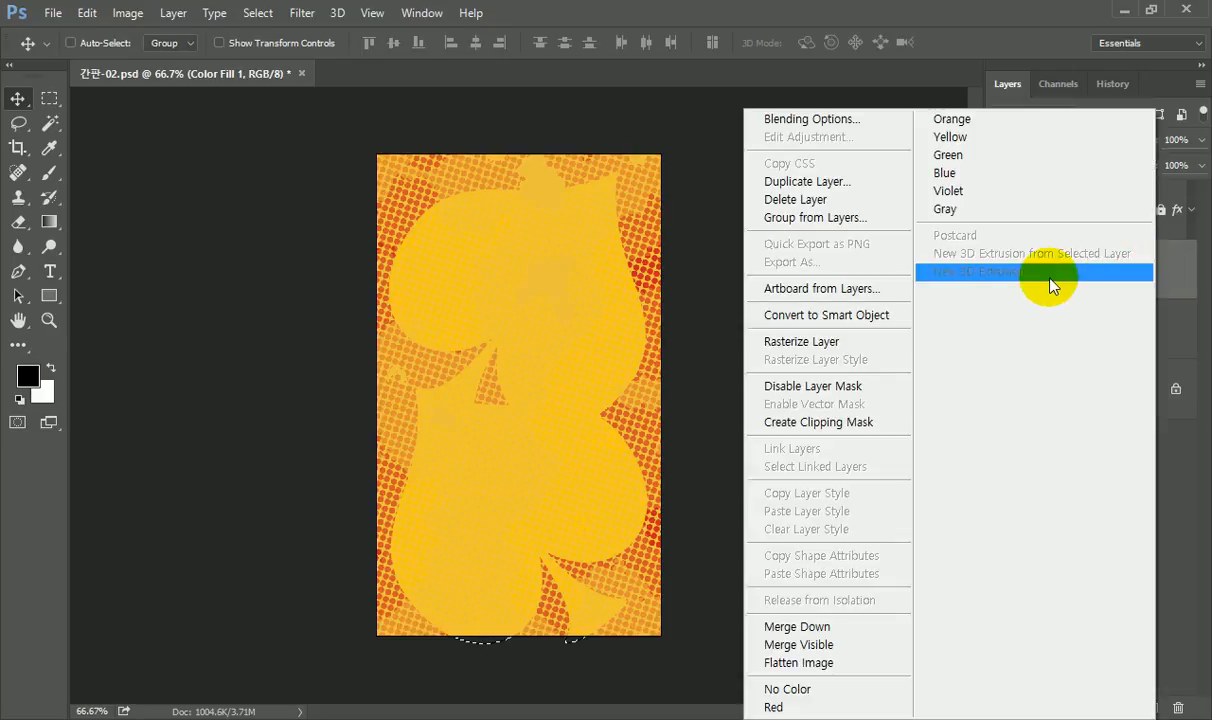
left_click(893, 425)
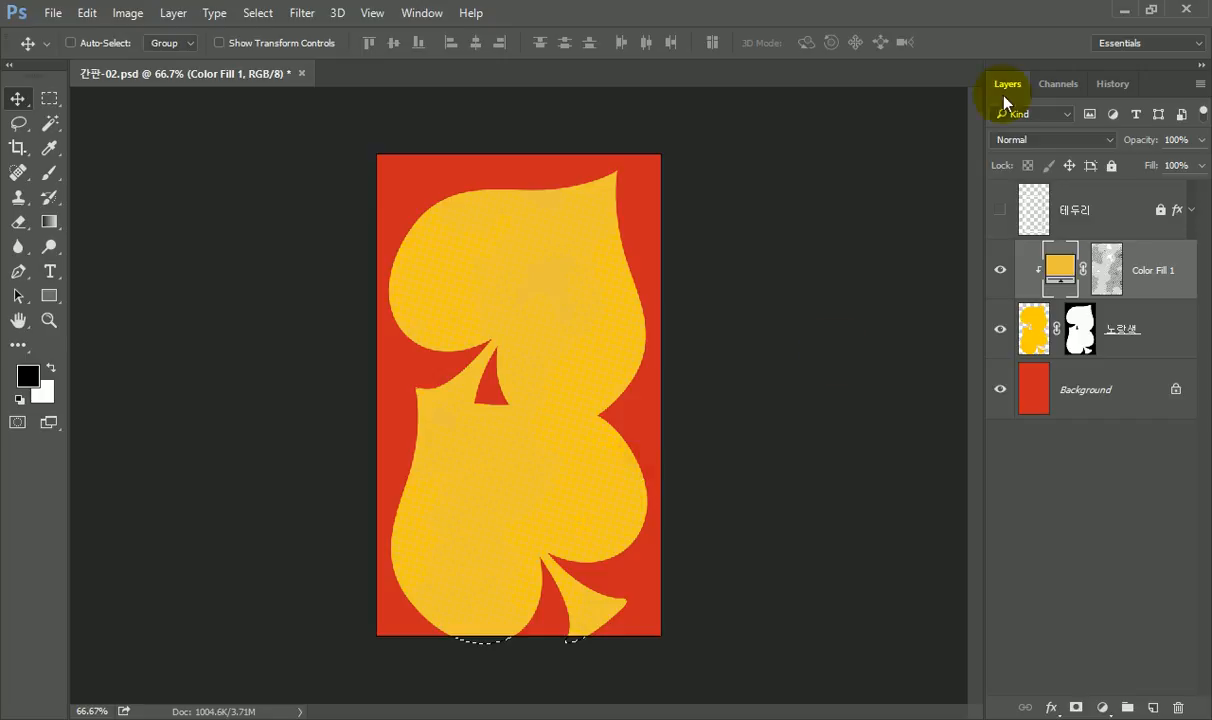
- Create a new alpha channel and name it small dot
left_click(1060, 84)
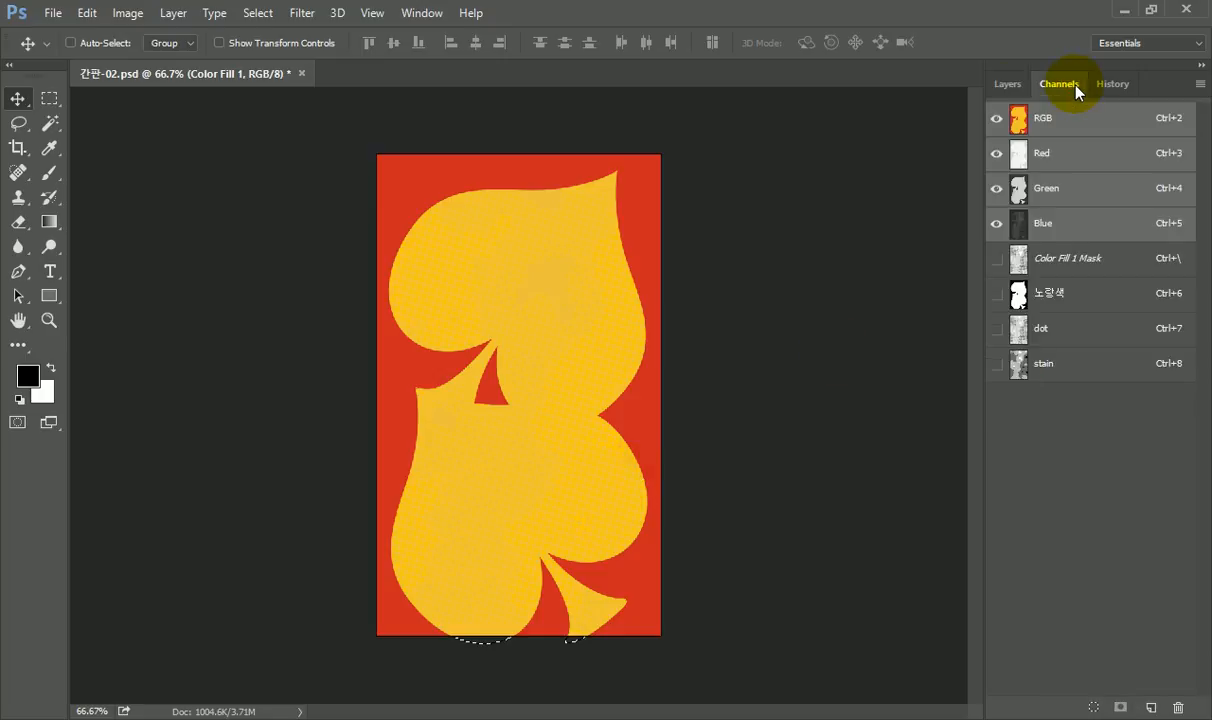
left_click(1151, 707)
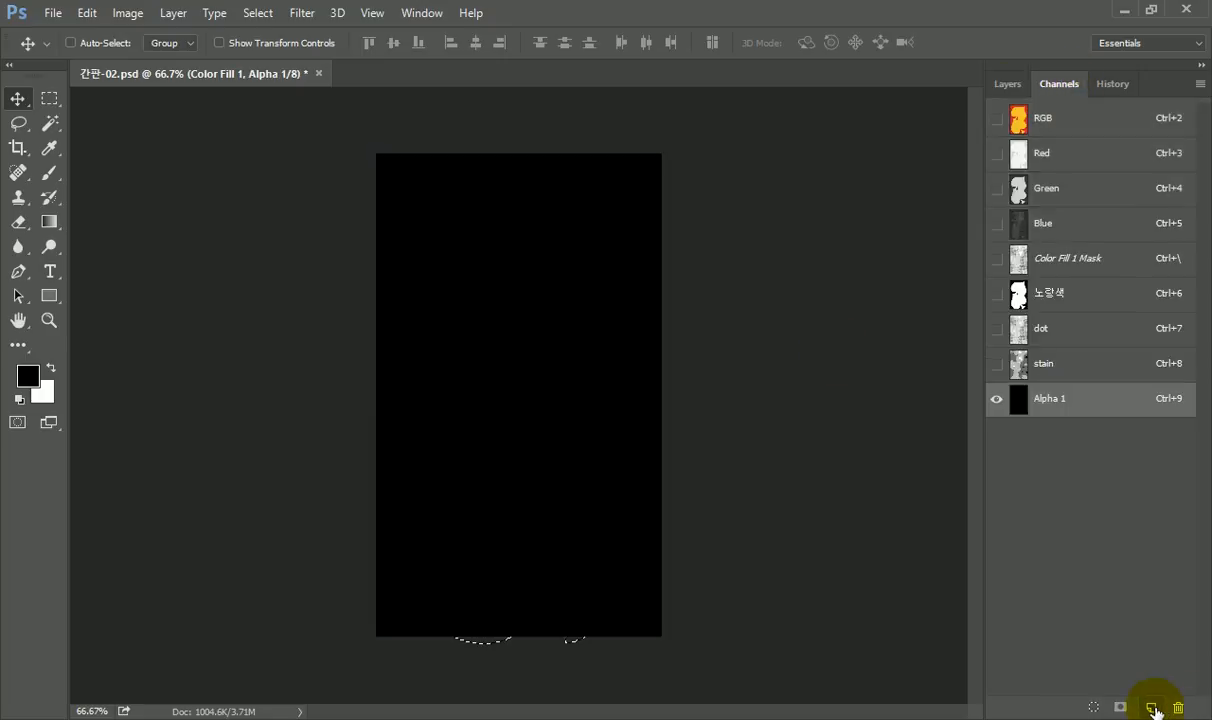
double_click(1048, 400)
type("small")
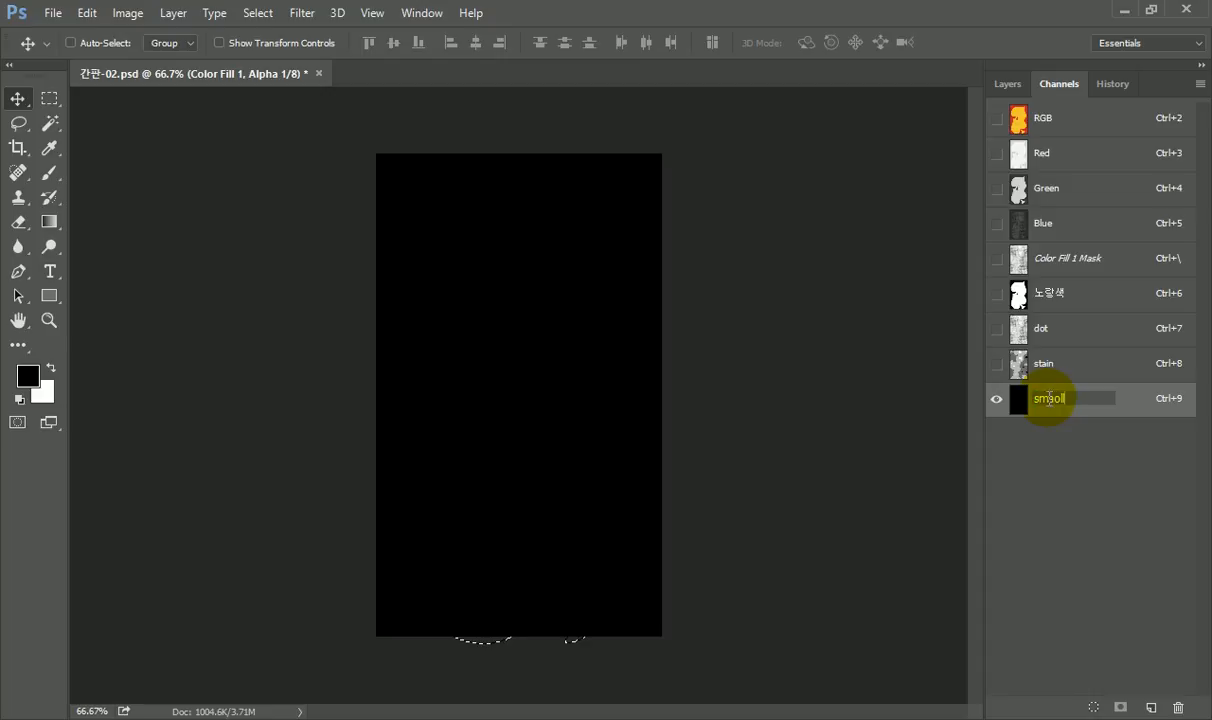
key("BackSpace")
key("BackSpace")
type("ll")
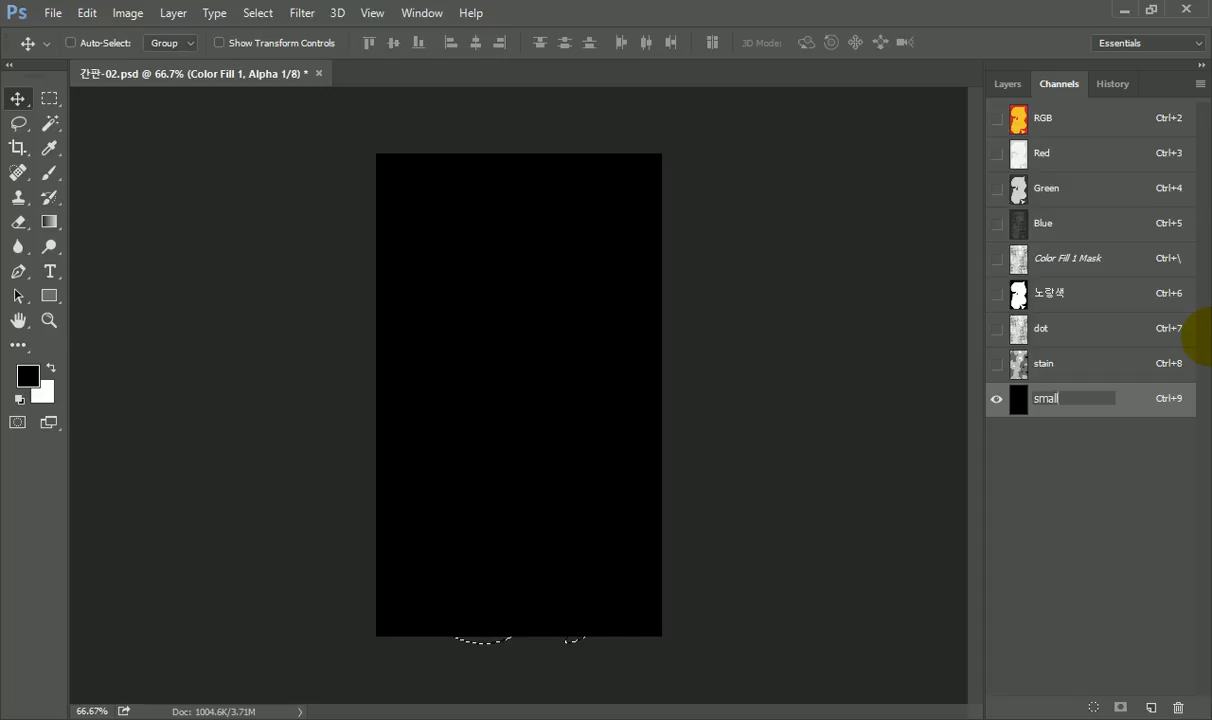
type(" dot")
key("Return")
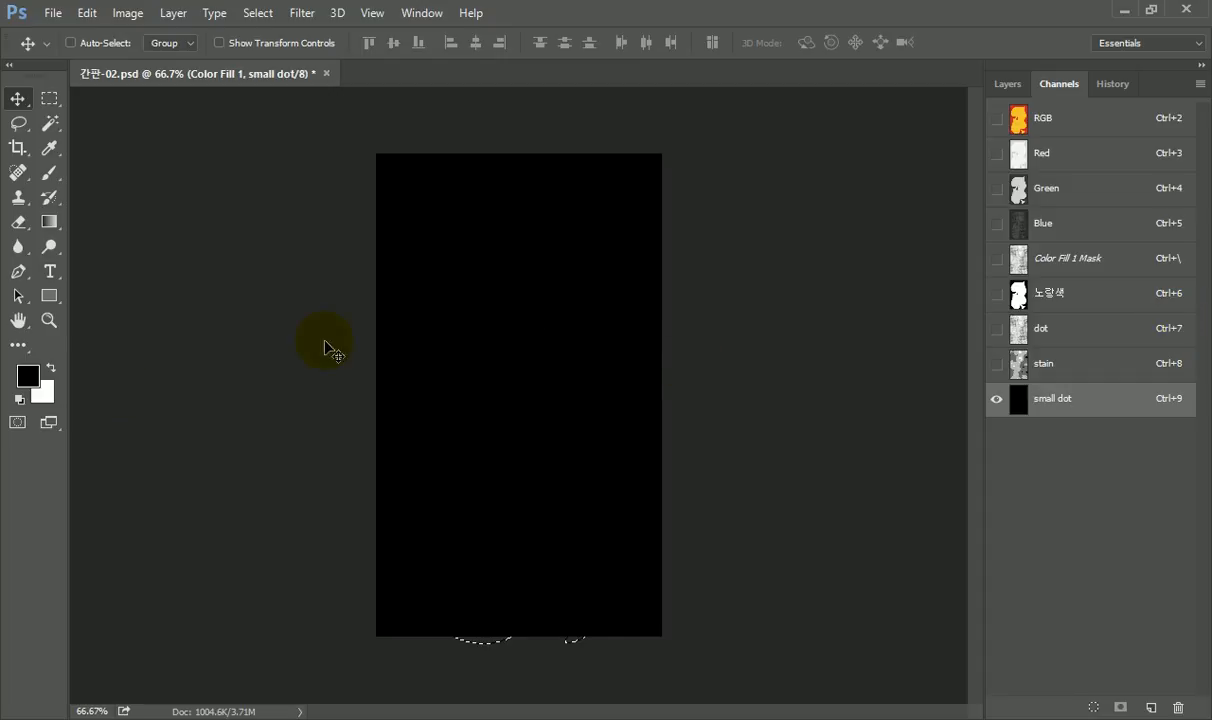
- Set the foreground colour to #808080 and fill the small dot channel with it
left_click(29, 374)
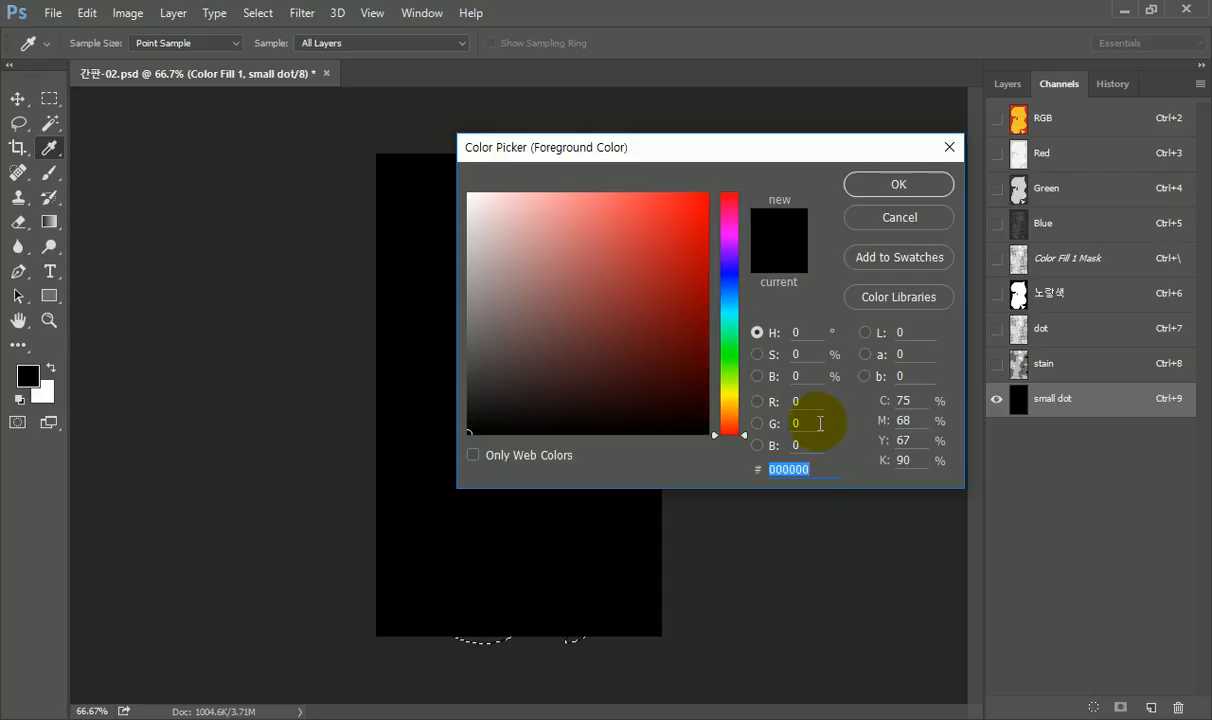
type("808080")
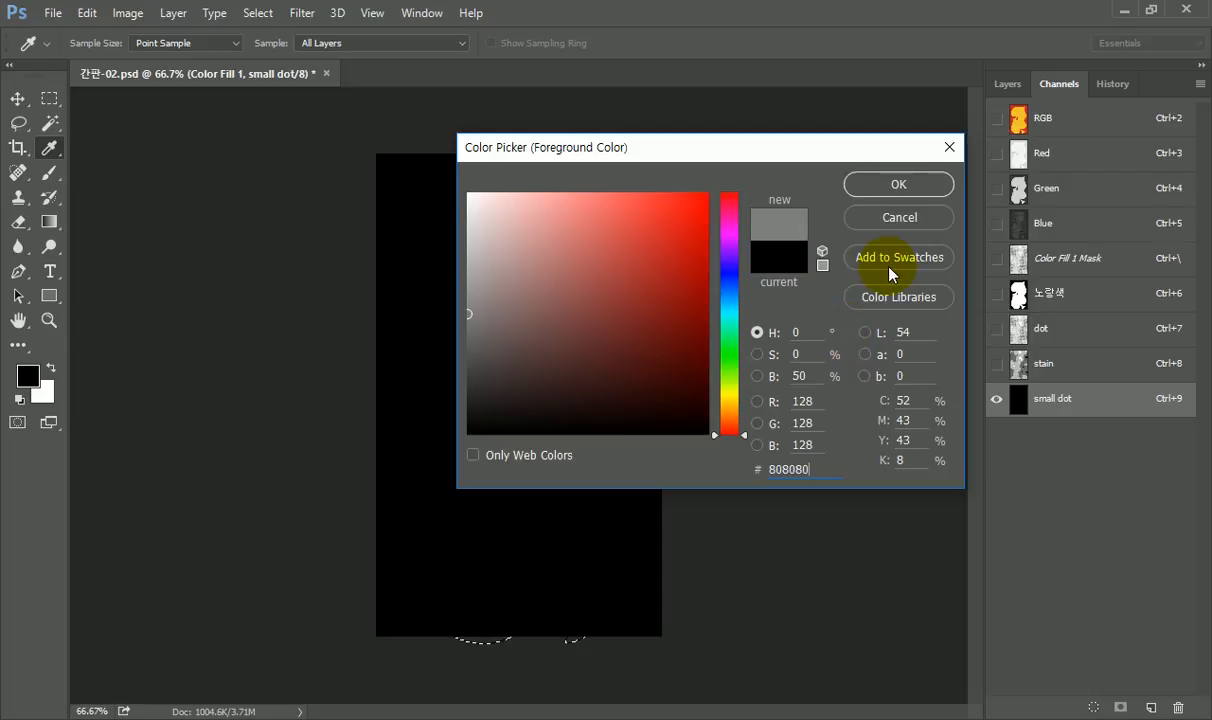
left_click(915, 198)
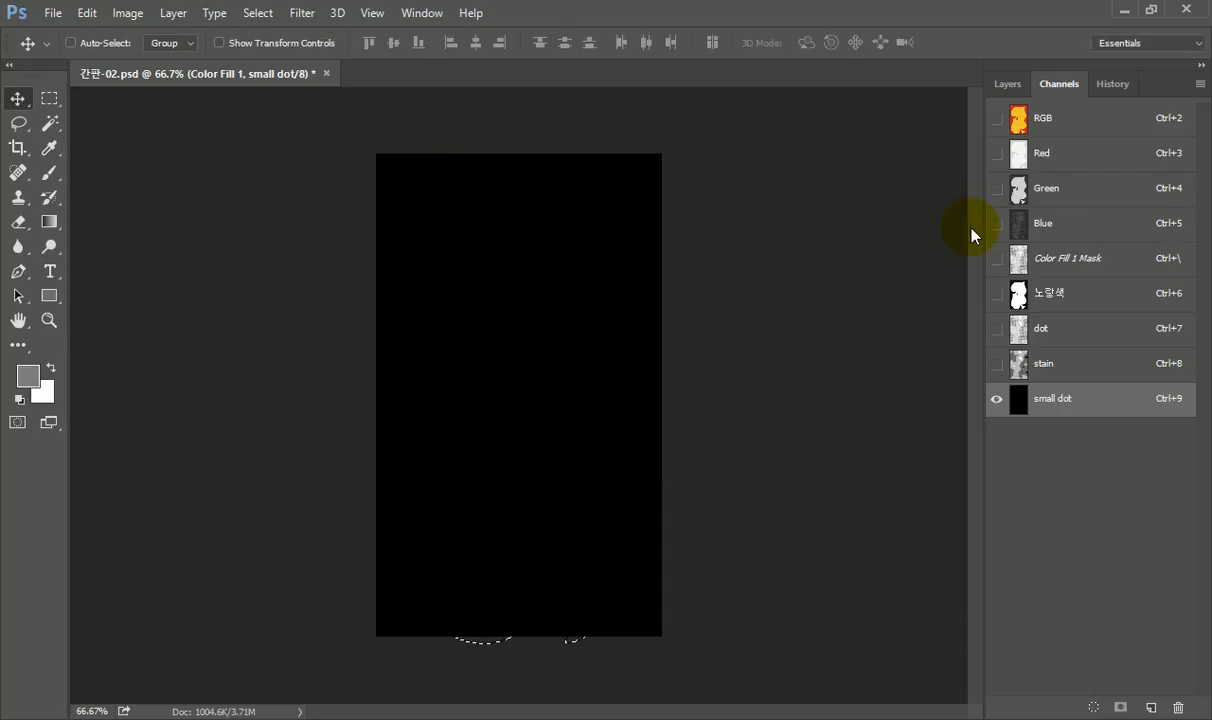
key("alt+BackSpace")
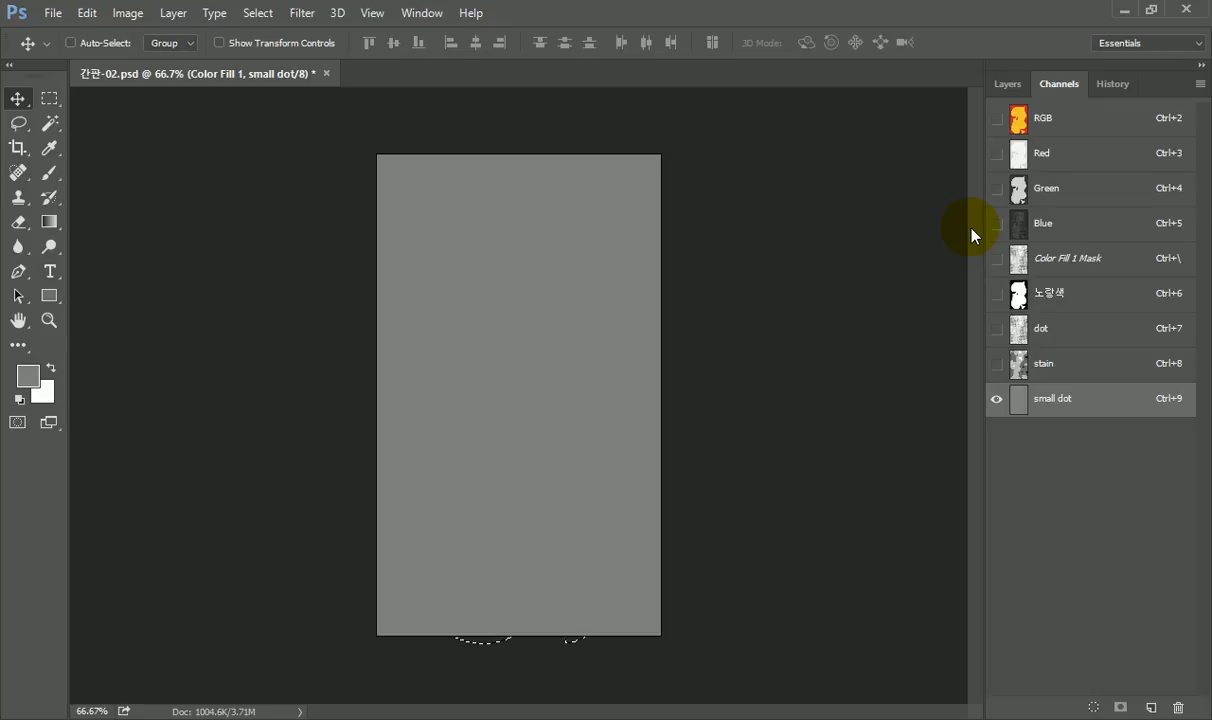
- Apply a Halftone Pattern filter to the small dot channel with size 2, contrast 5 and the Dot pattern type
left_click(302, 15)
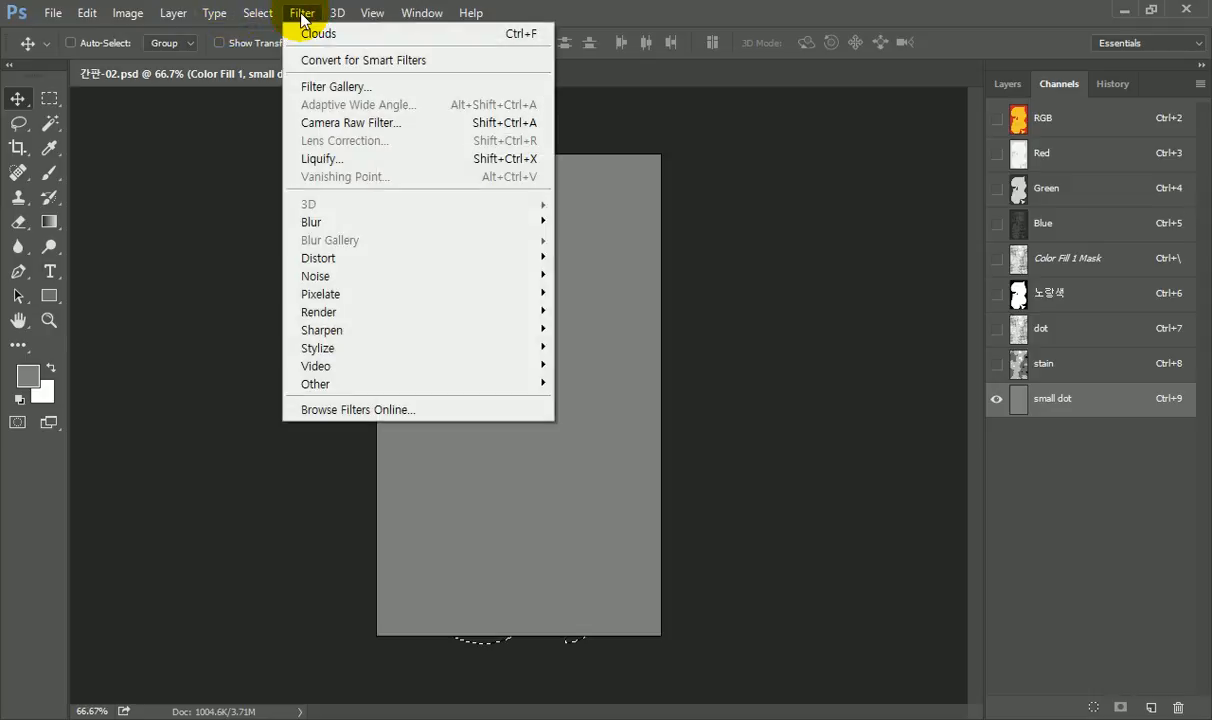
left_click(399, 94)
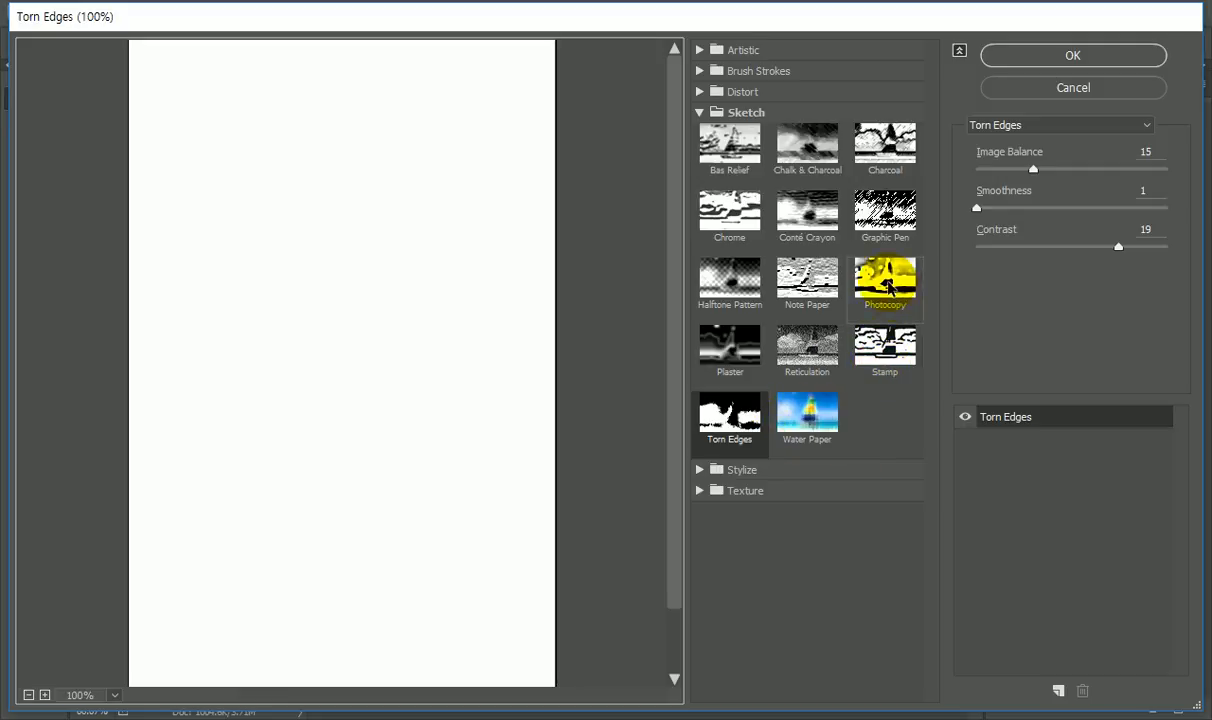
left_click(729, 290)
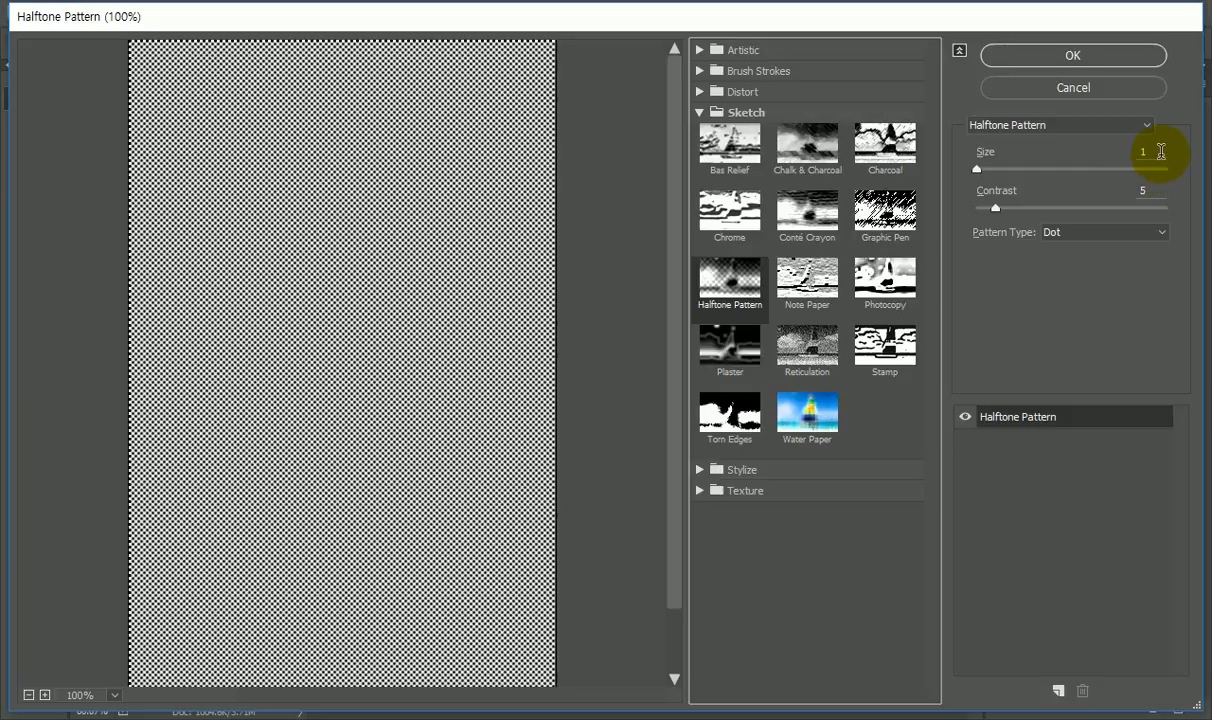
left_click_drag(1144, 152, 1137, 152)
type("2")
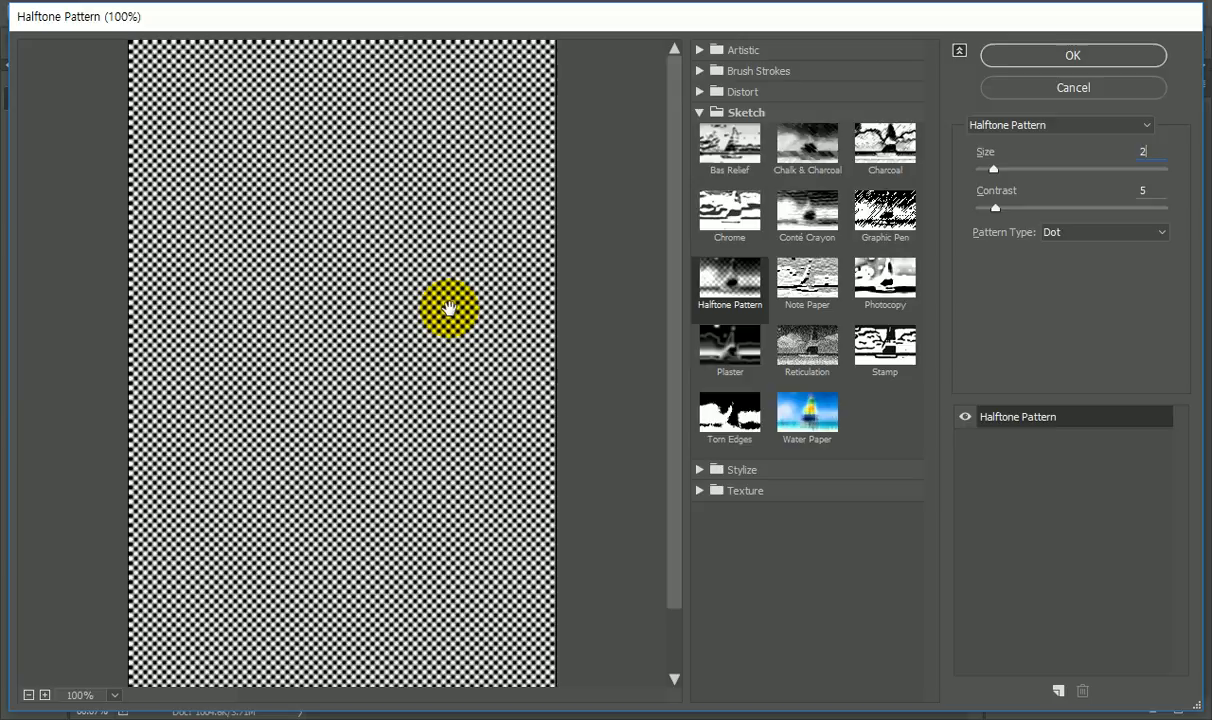
left_click(1041, 52)
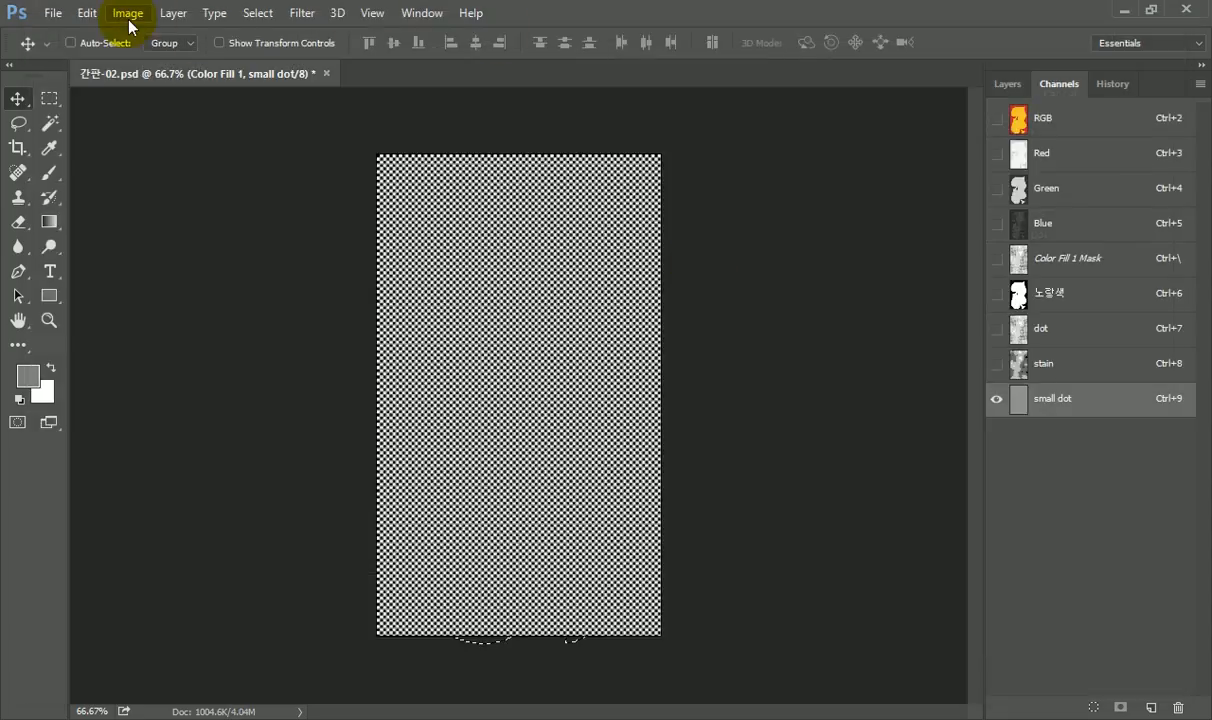
- Raise the brightness of the small dot channel by 20 with a Brightness/Contrast adjustment
left_click(130, 20)
mouse_move(316, 60)
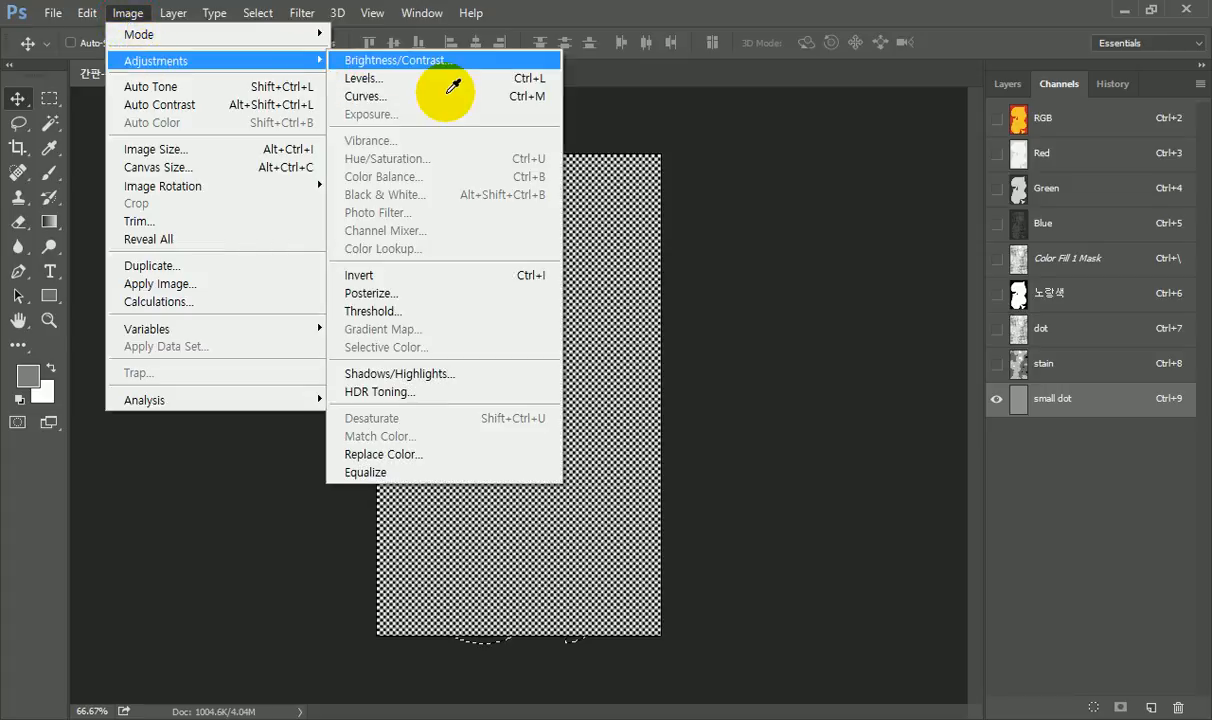
left_click(440, 61)
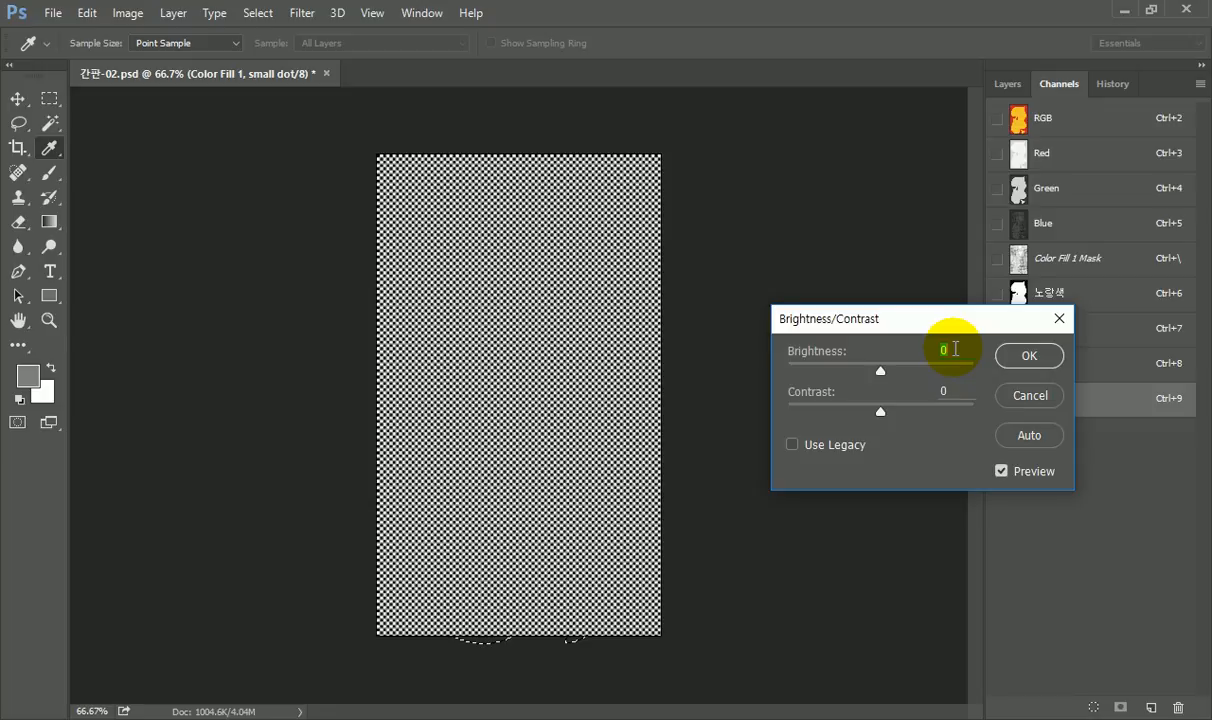
type("20")
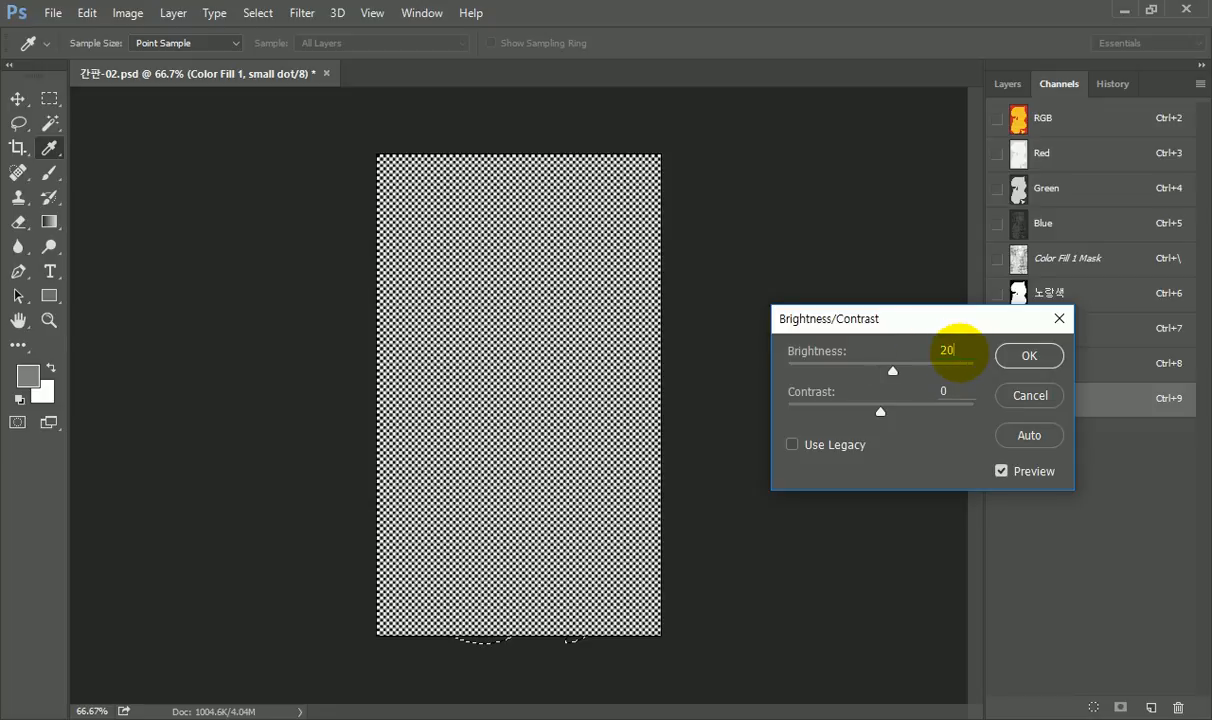
left_click(1036, 365)
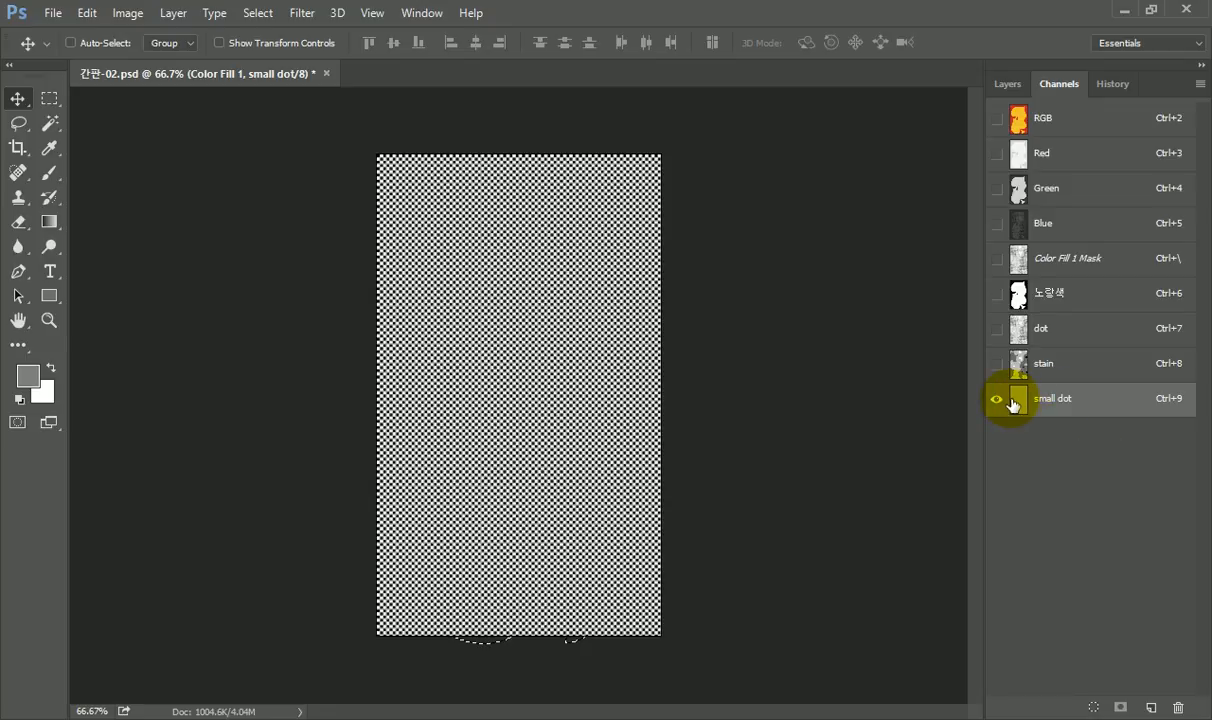
- Load the small dot channel as a selection and go back to the layer list
left_click(1015, 402, "ctrl")
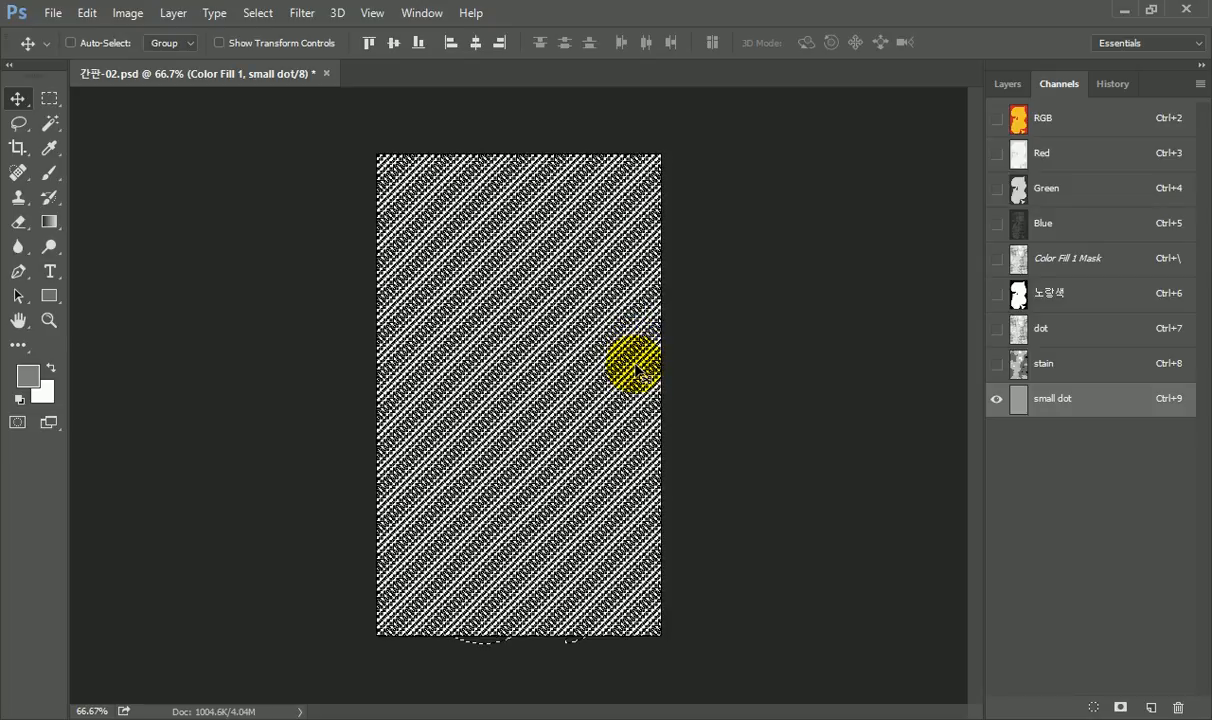
key("ctrl")
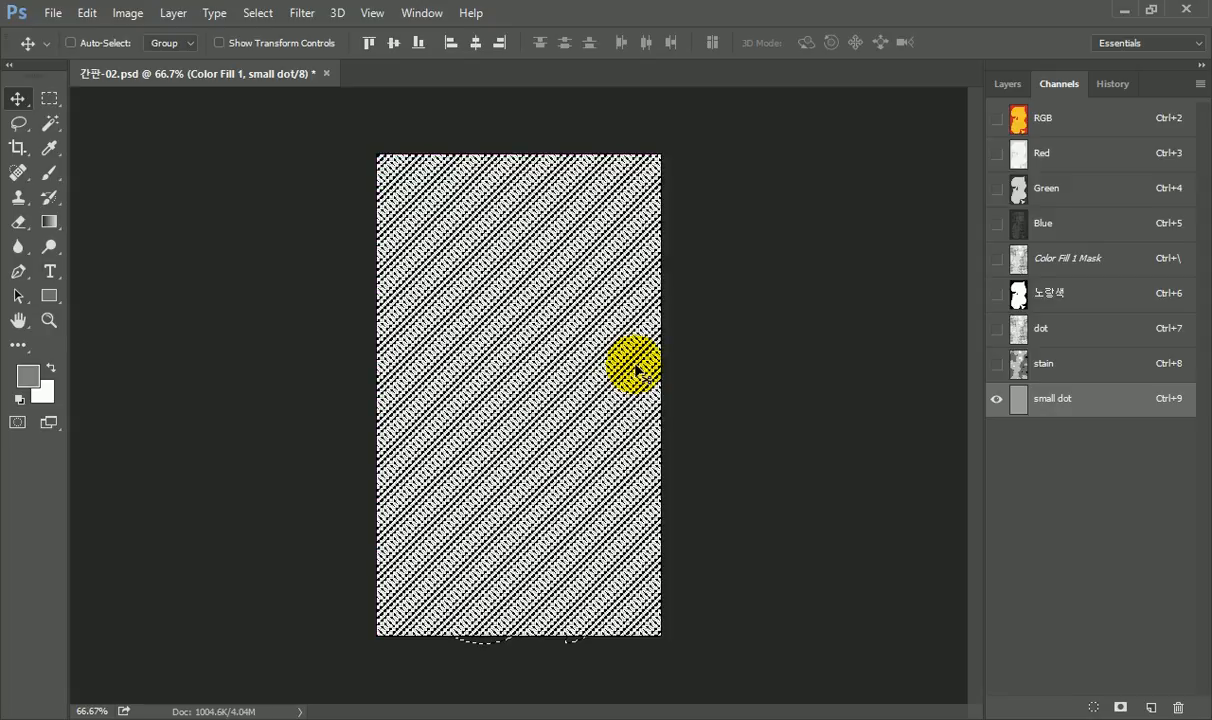
left_click(1006, 88)
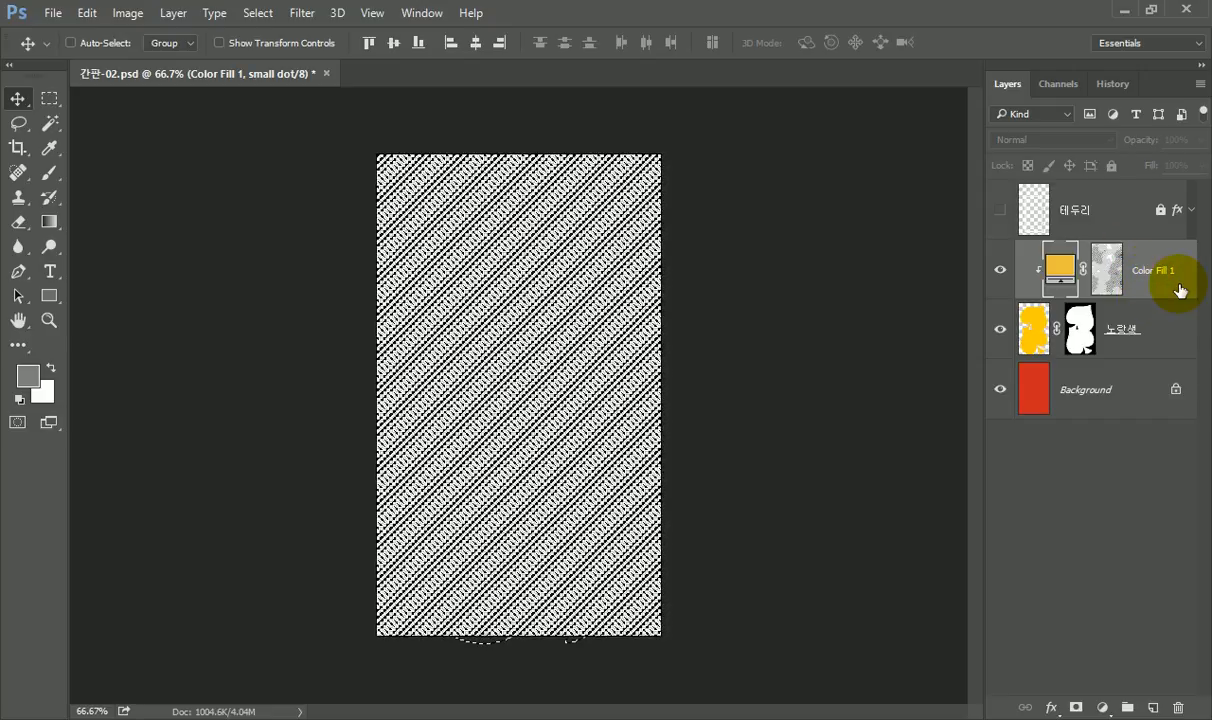
- Add a solid colour fill layer of #d5d5d5 masked by the selection above Color Fill 1, and set its blend mode to Multiply
left_click(1101, 708)
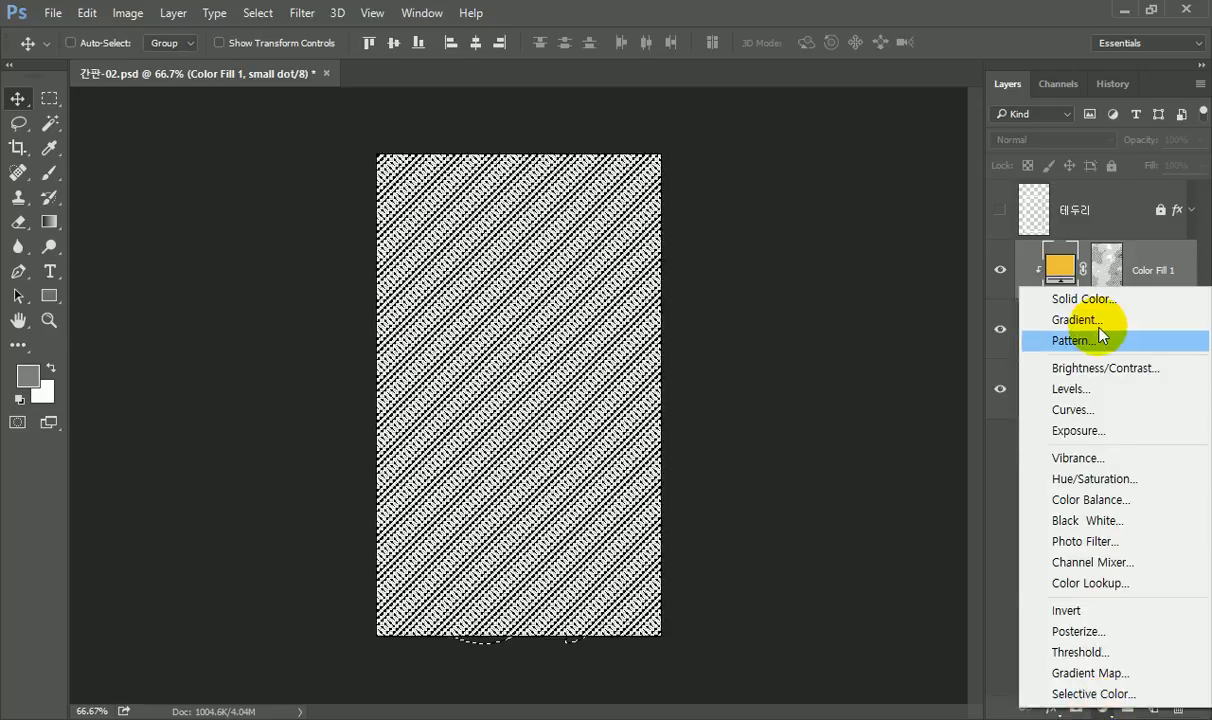
left_click(1112, 300)
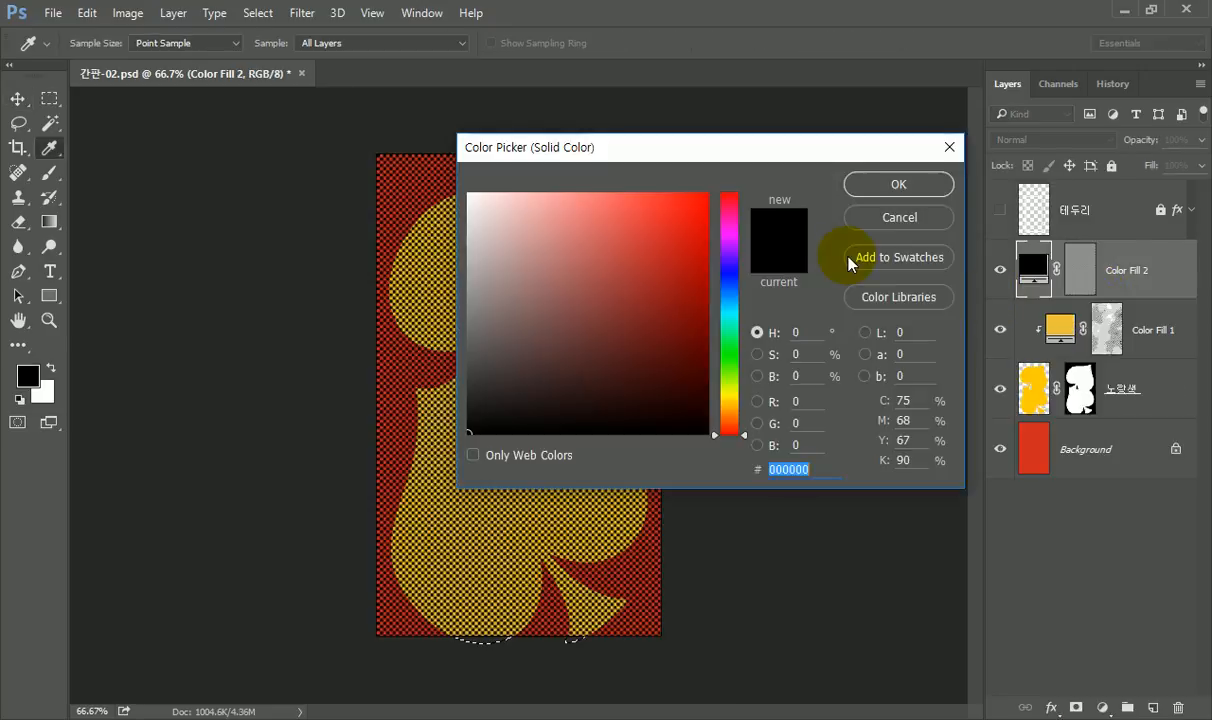
left_click_drag(803, 149, 791, 192)
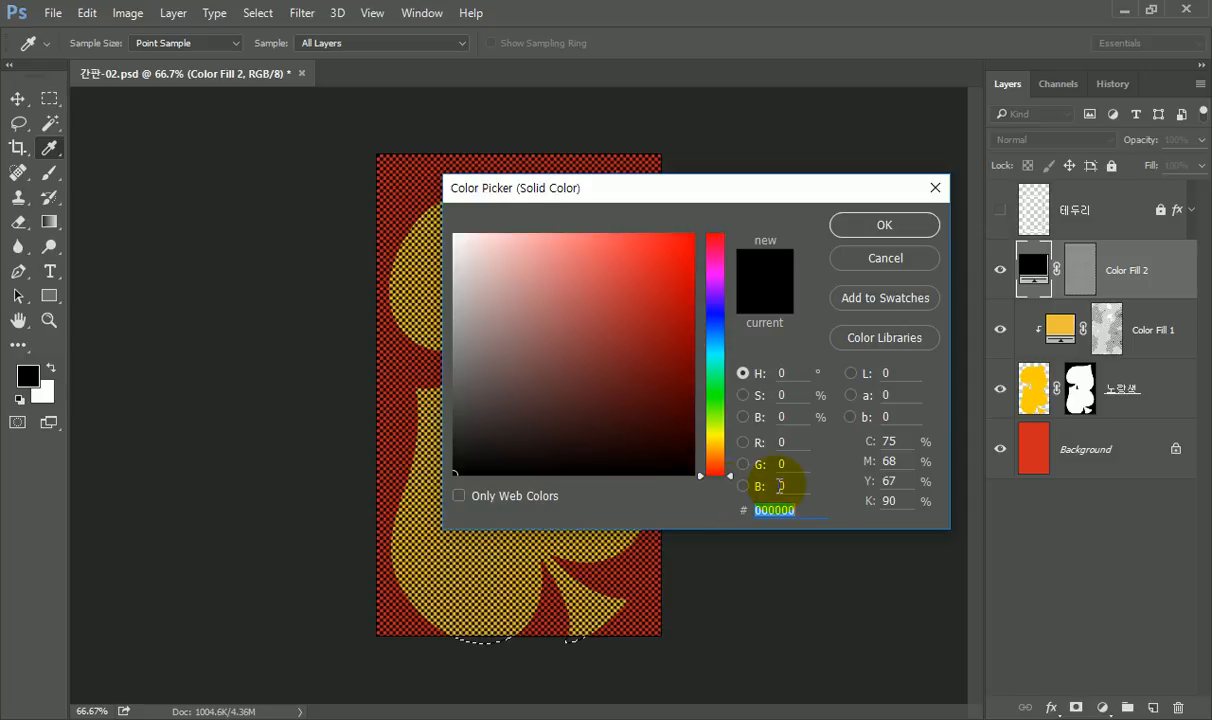
type("d5")
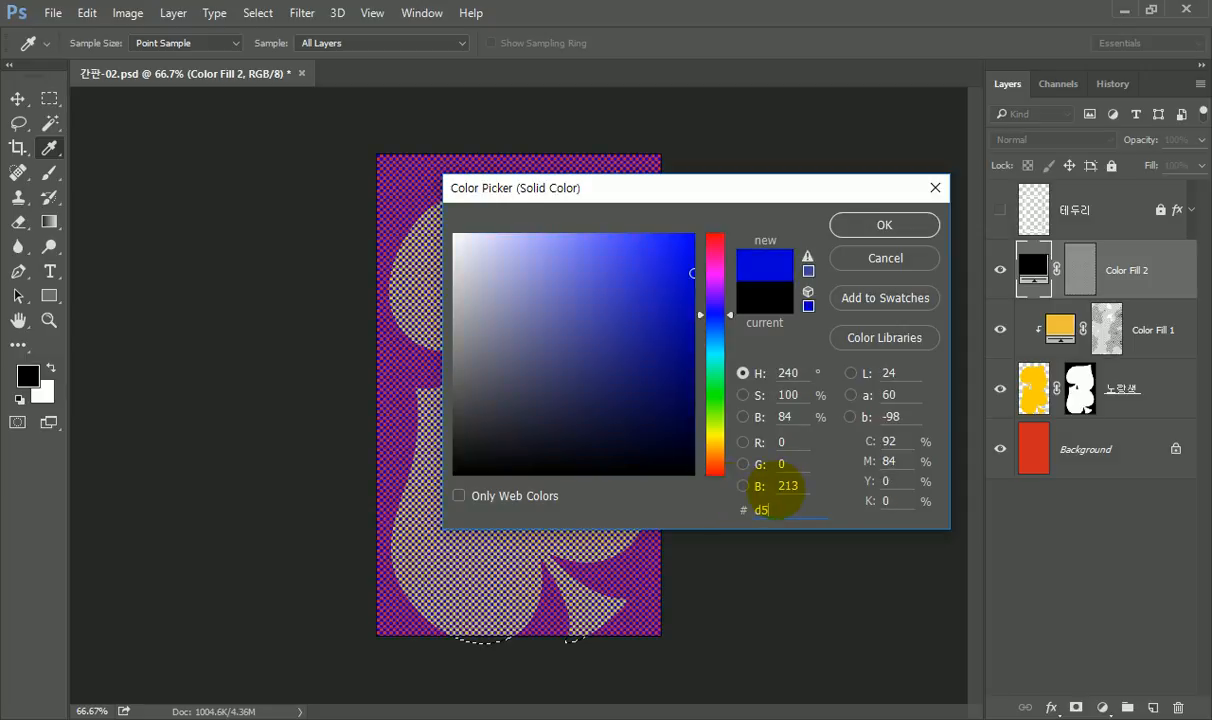
type("d5")
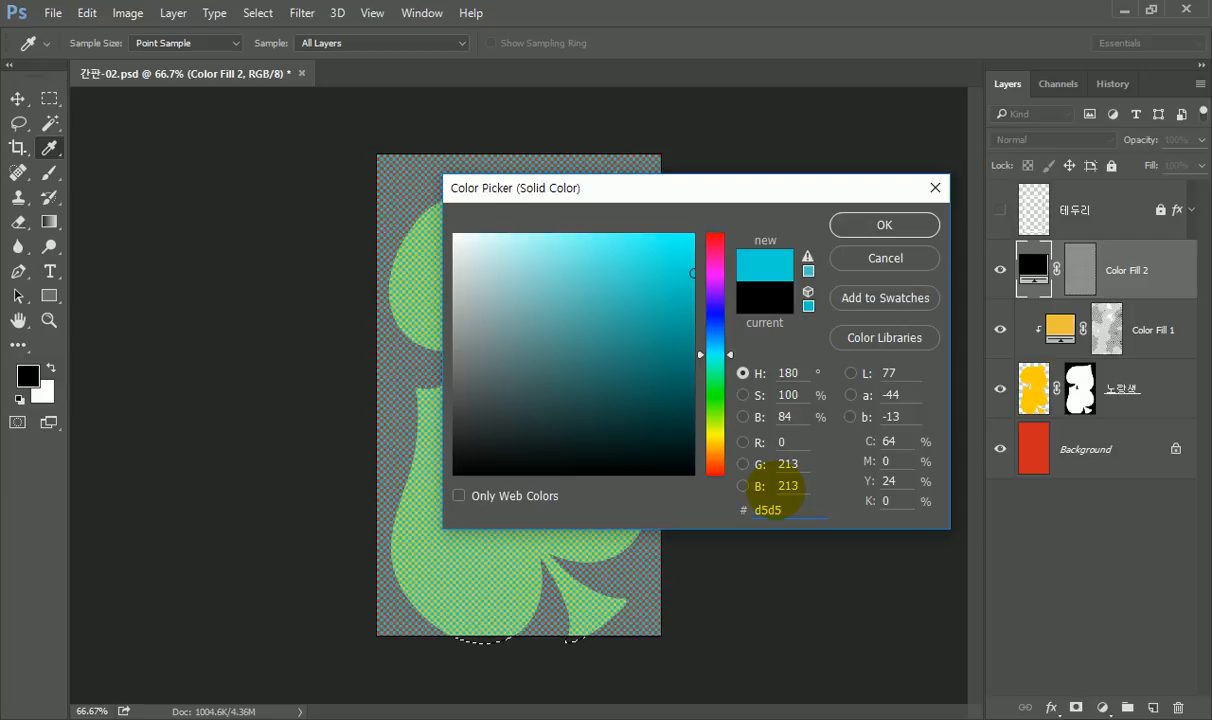
type("d5")
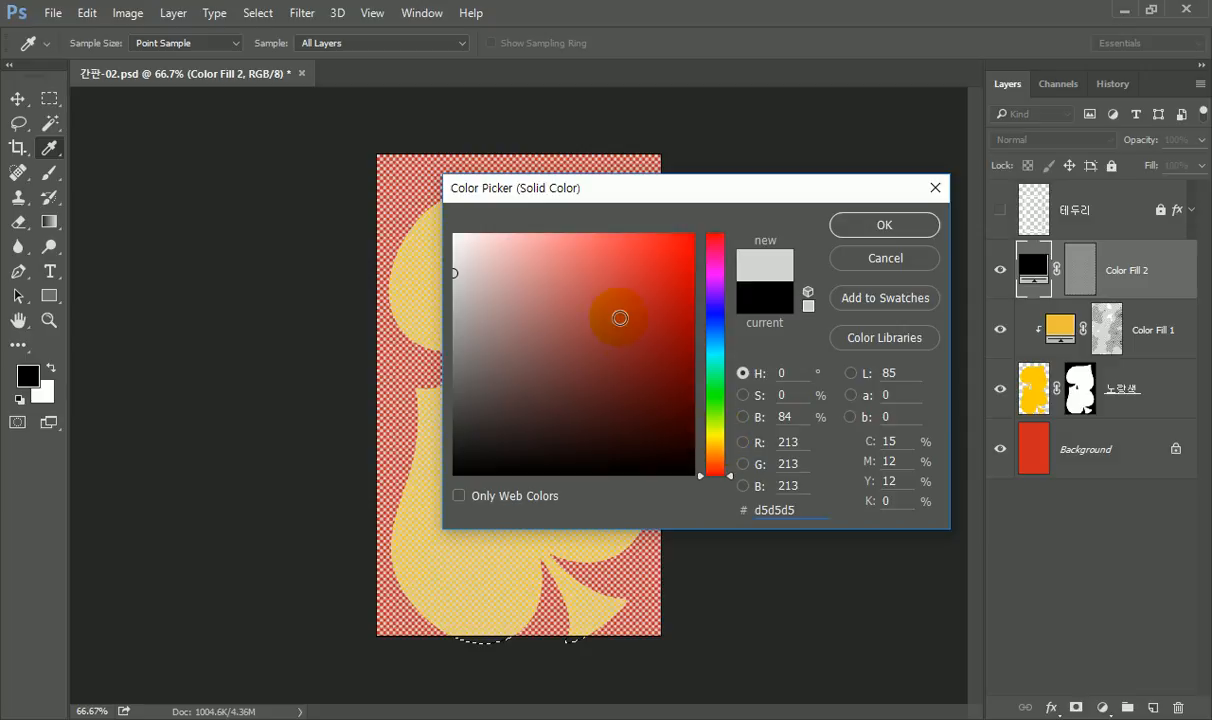
left_click(858, 222)
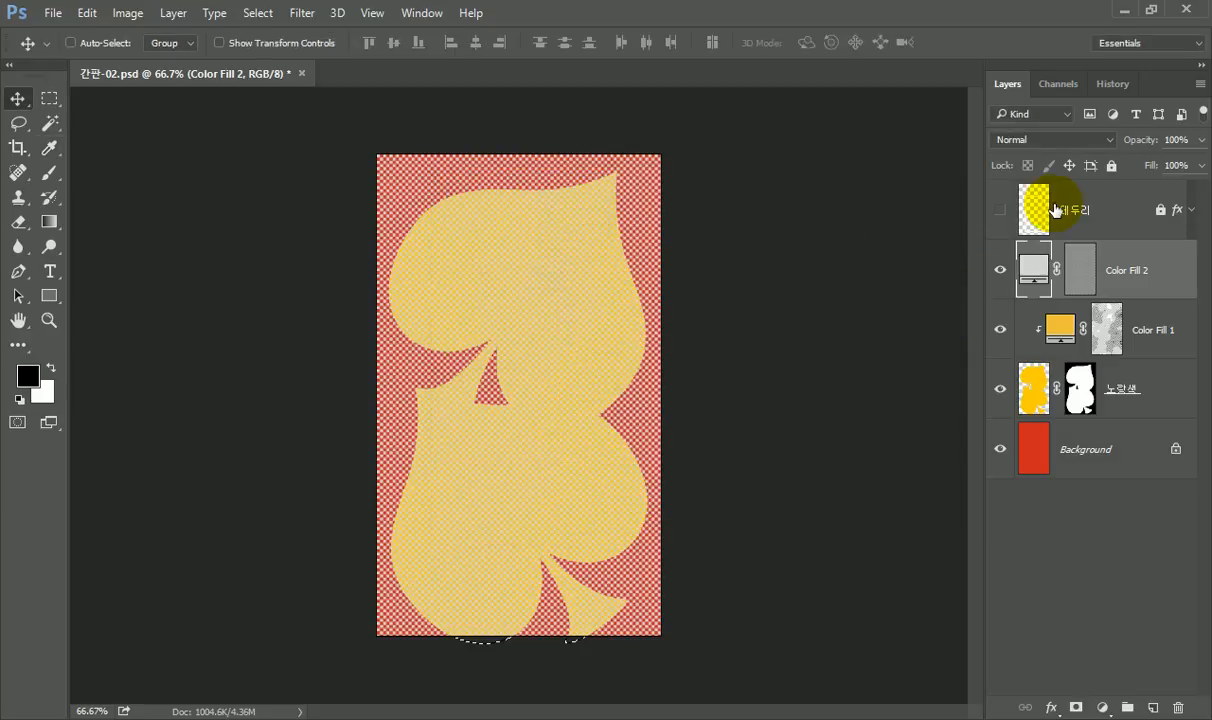
left_click(1104, 141)
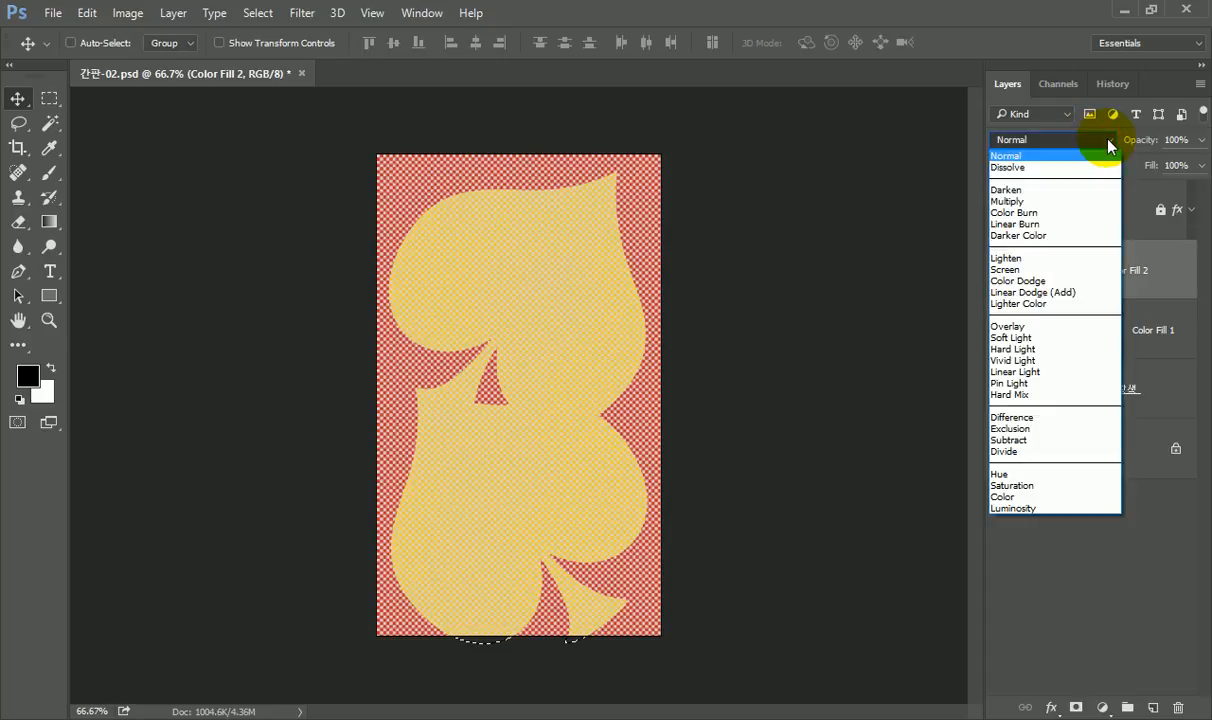
left_click(1059, 197)
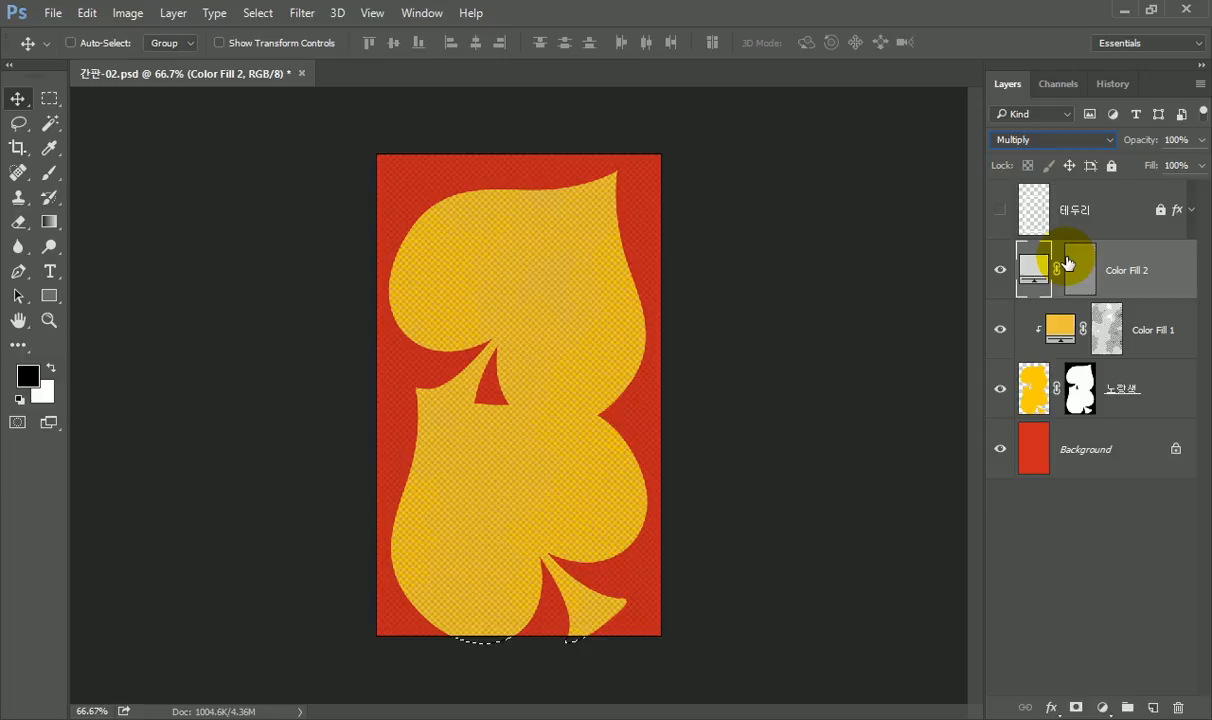
- Create a new alpha channel and name it grain
left_click(1060, 85)
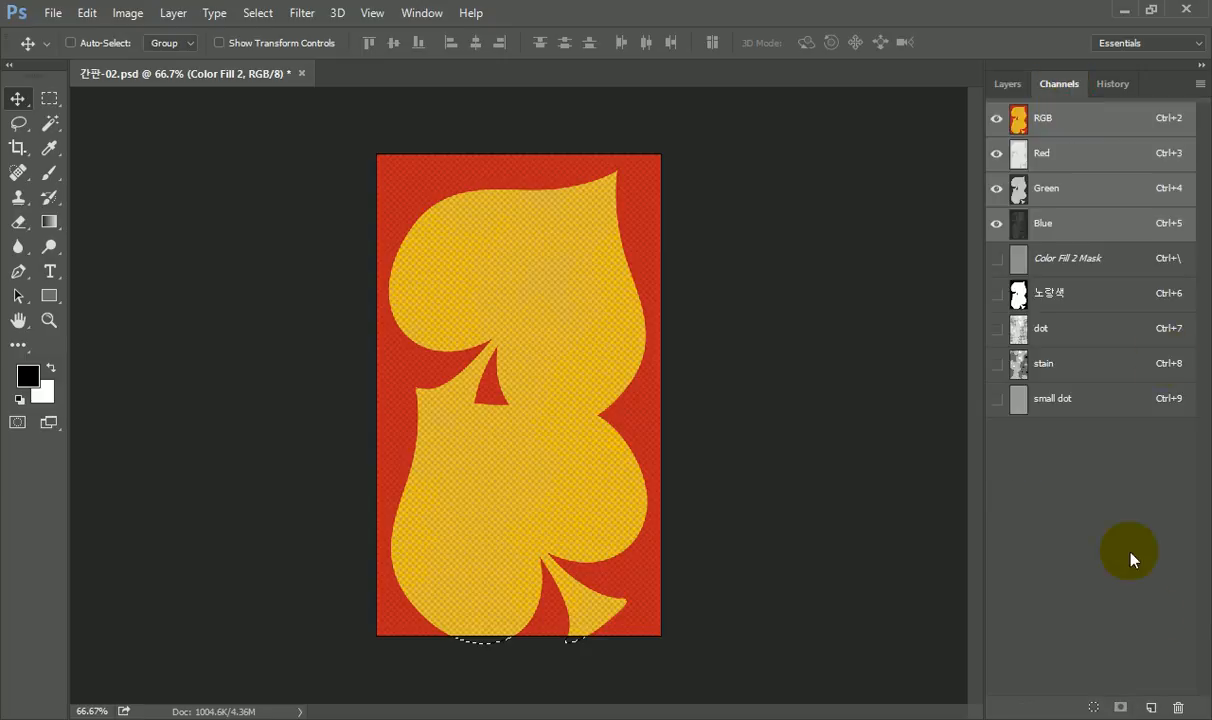
left_click(1151, 707)
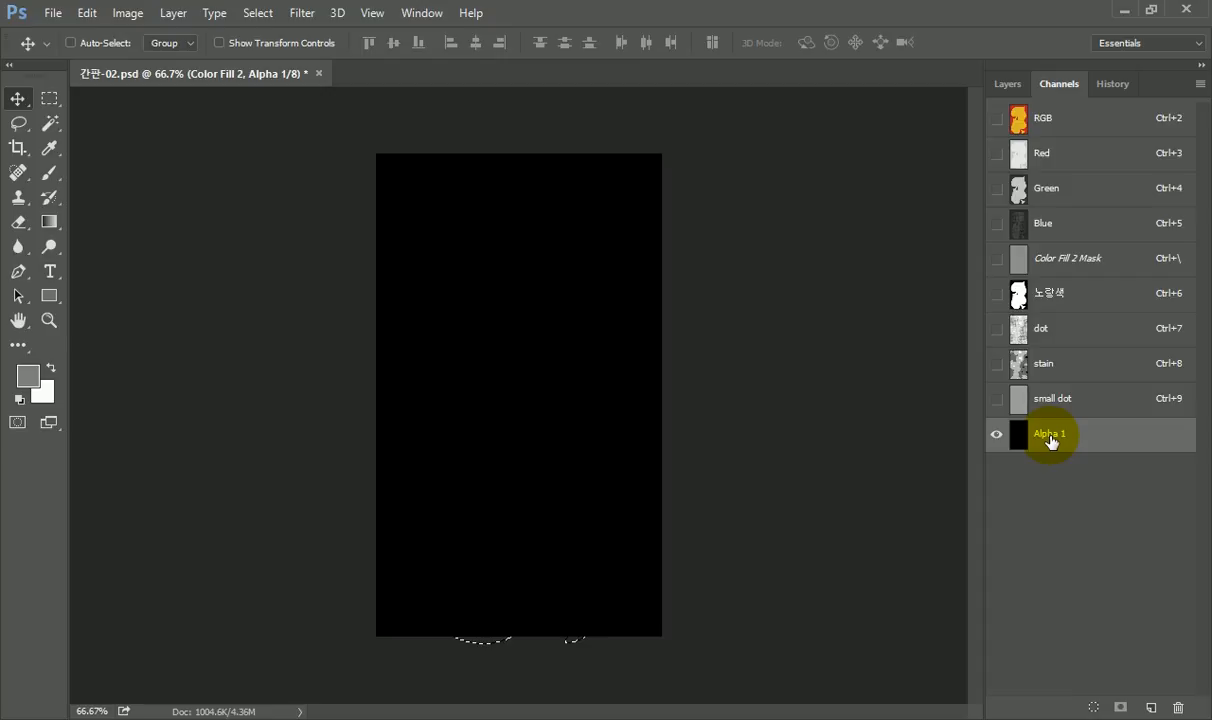
double_click(1048, 437)
type("grain")
key("Return")
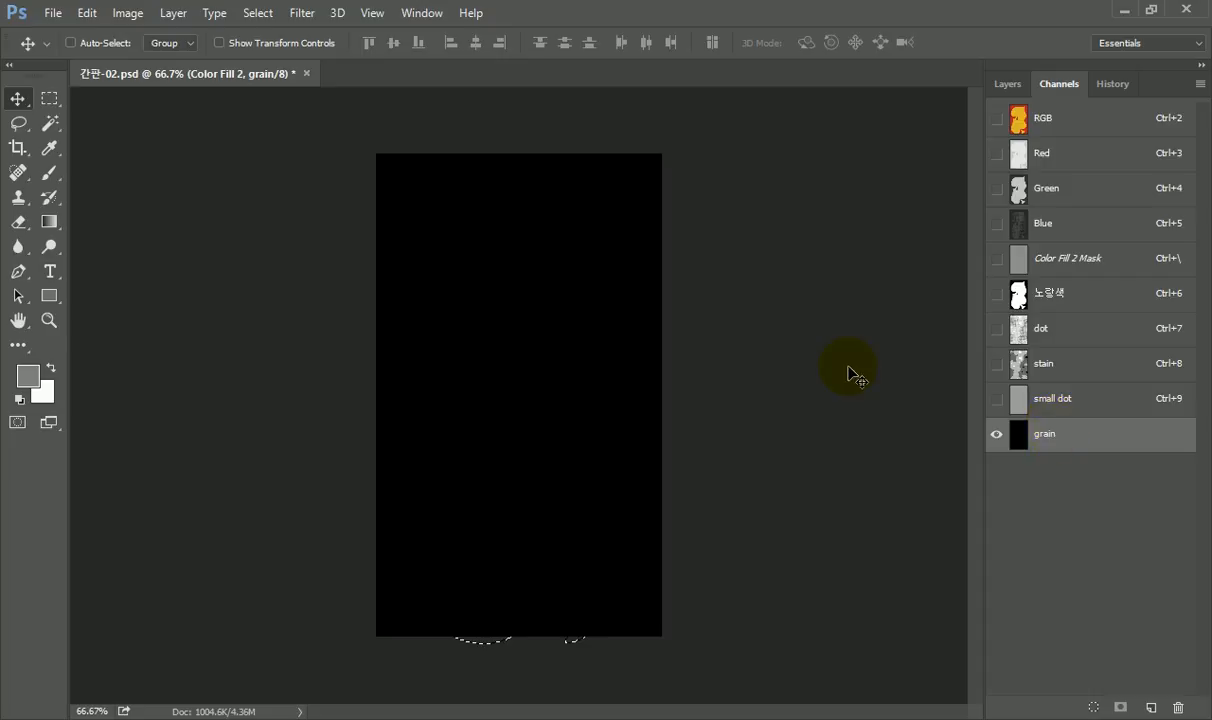
- Set the foreground colour to black and the background to white, and render Clouds on the grain channel
left_click(19, 401)
left_click(51, 369)
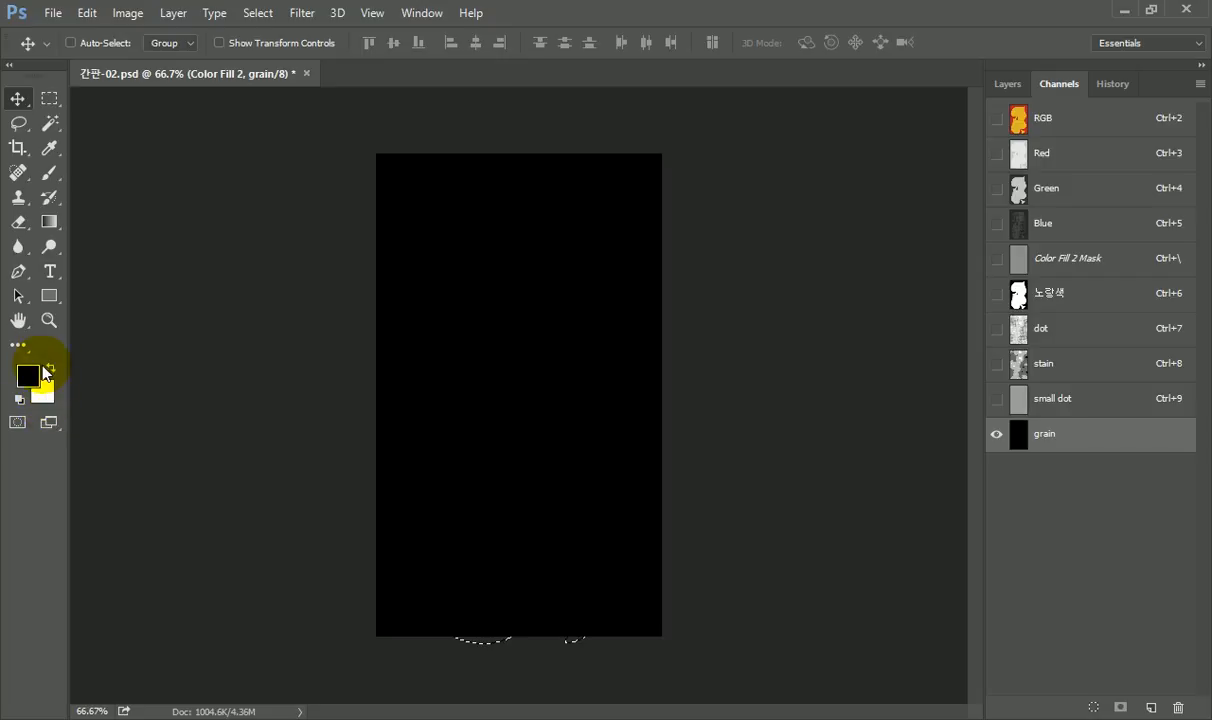
left_click(300, 14)
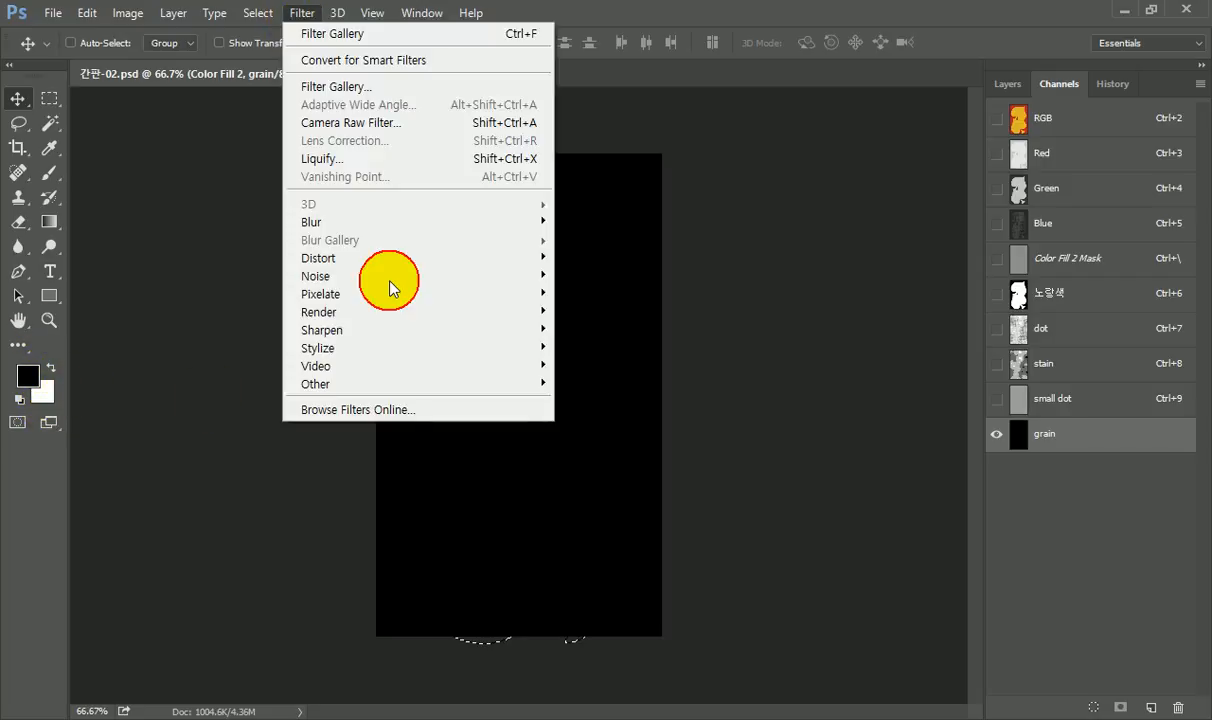
mouse_move(495, 313)
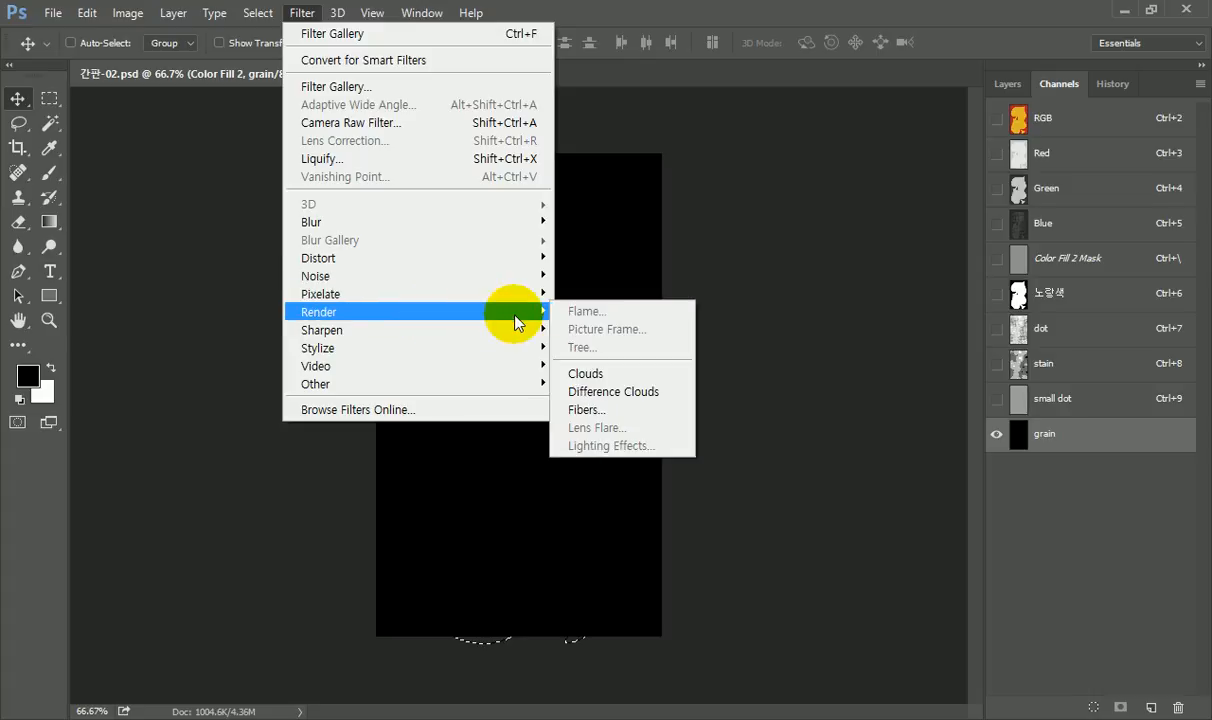
left_click(644, 376)
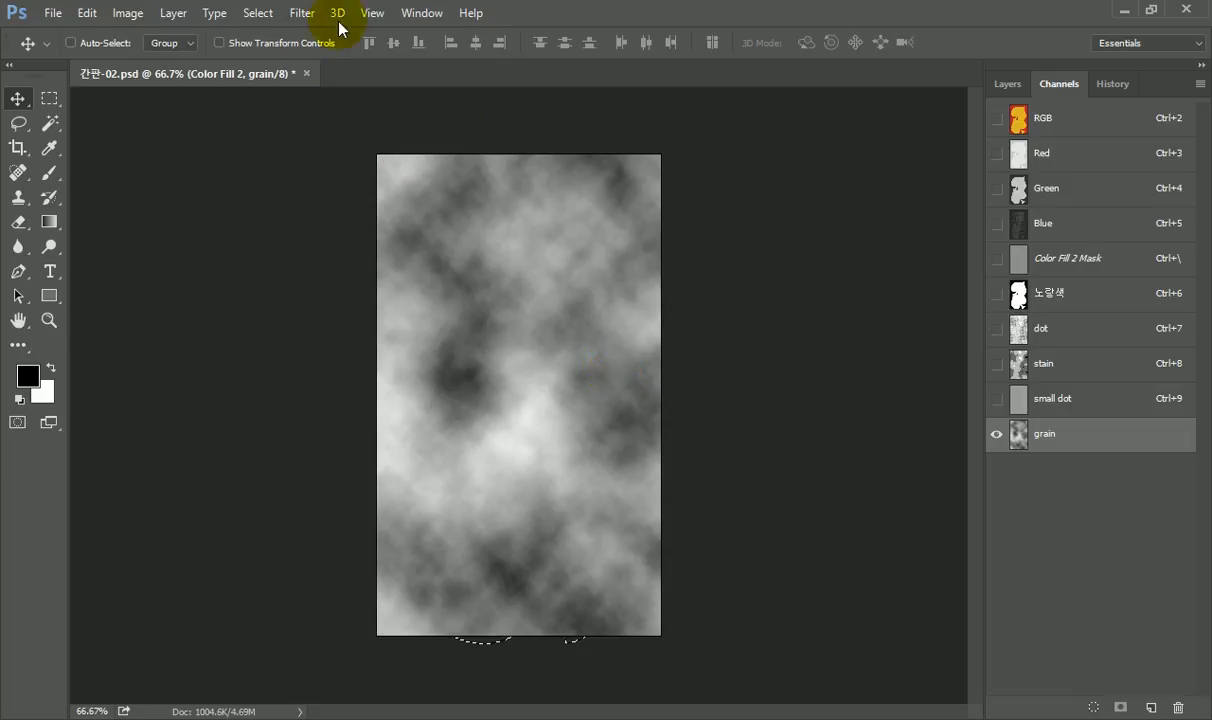
- Apply the Grain texture filter to the grain channel with intensity 100, contrast 100 and the Vertical grain type
left_click(298, 13)
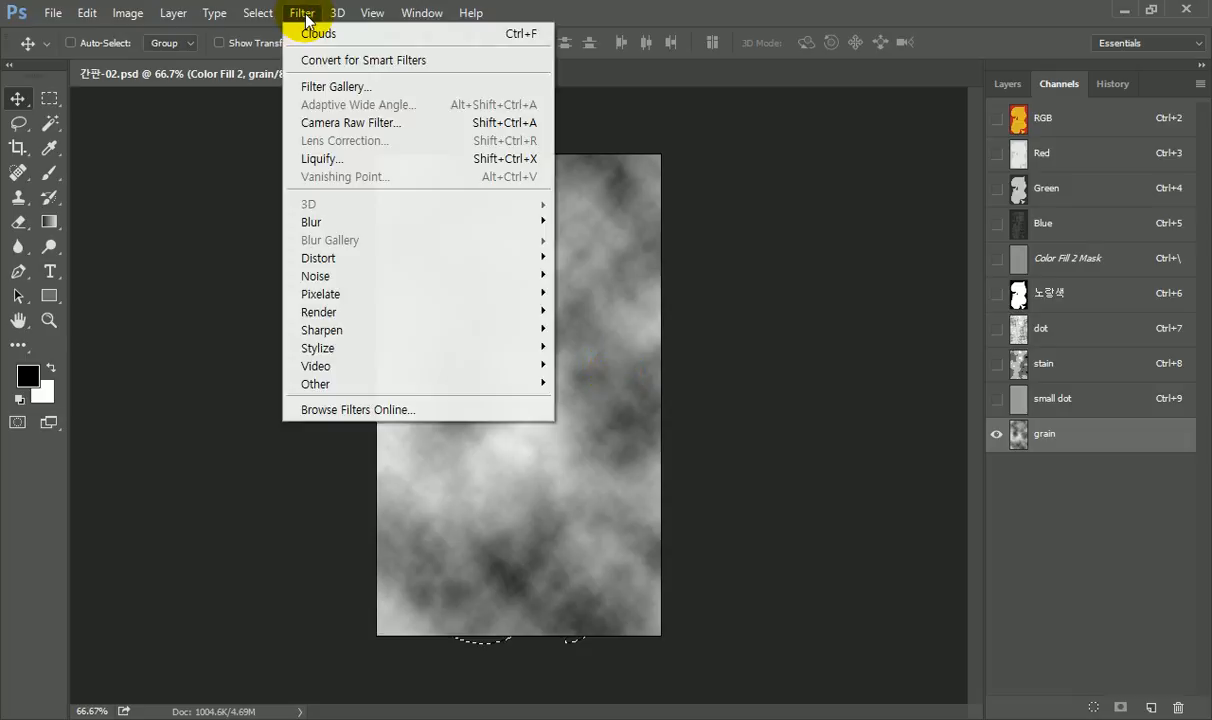
left_click(415, 88)
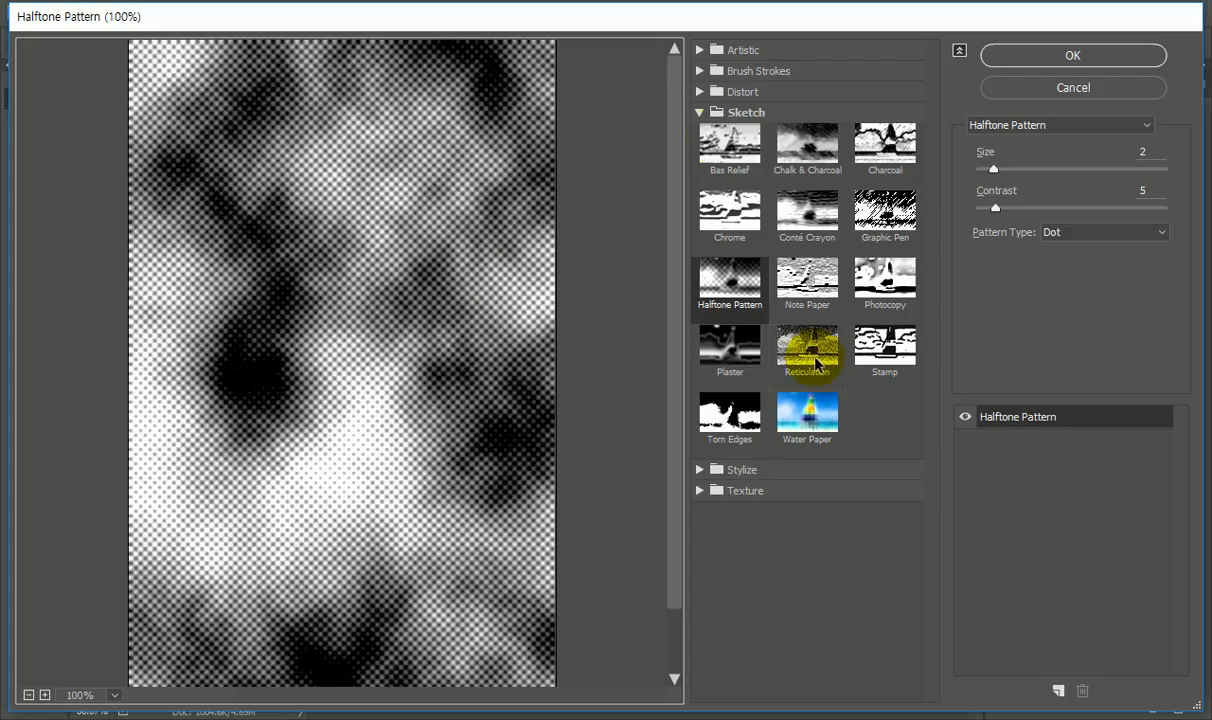
left_click(702, 112)
left_click(700, 154)
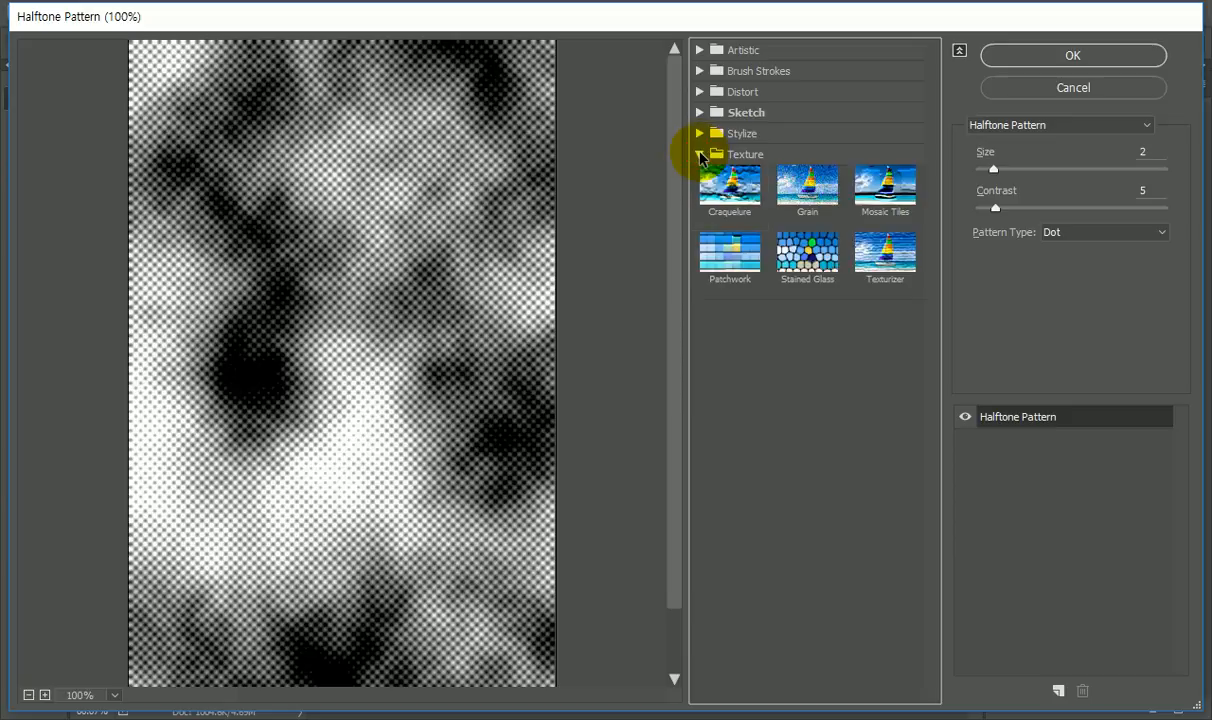
left_click(808, 185)
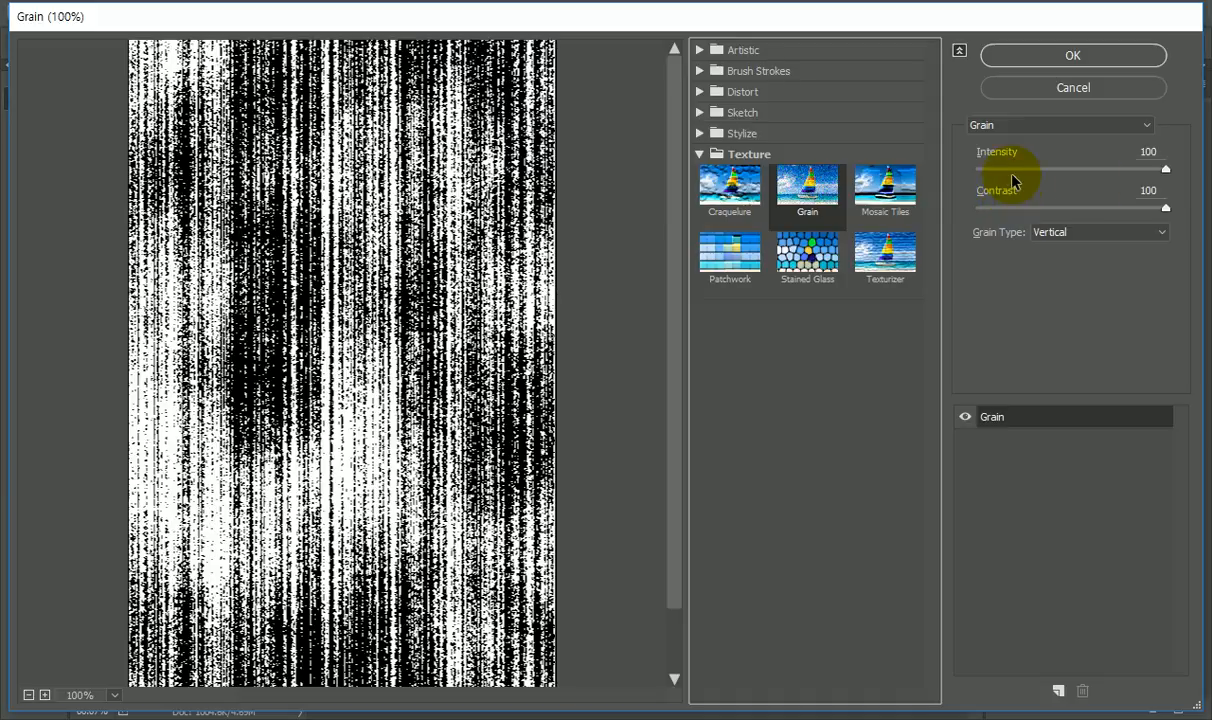
left_click(1091, 56)
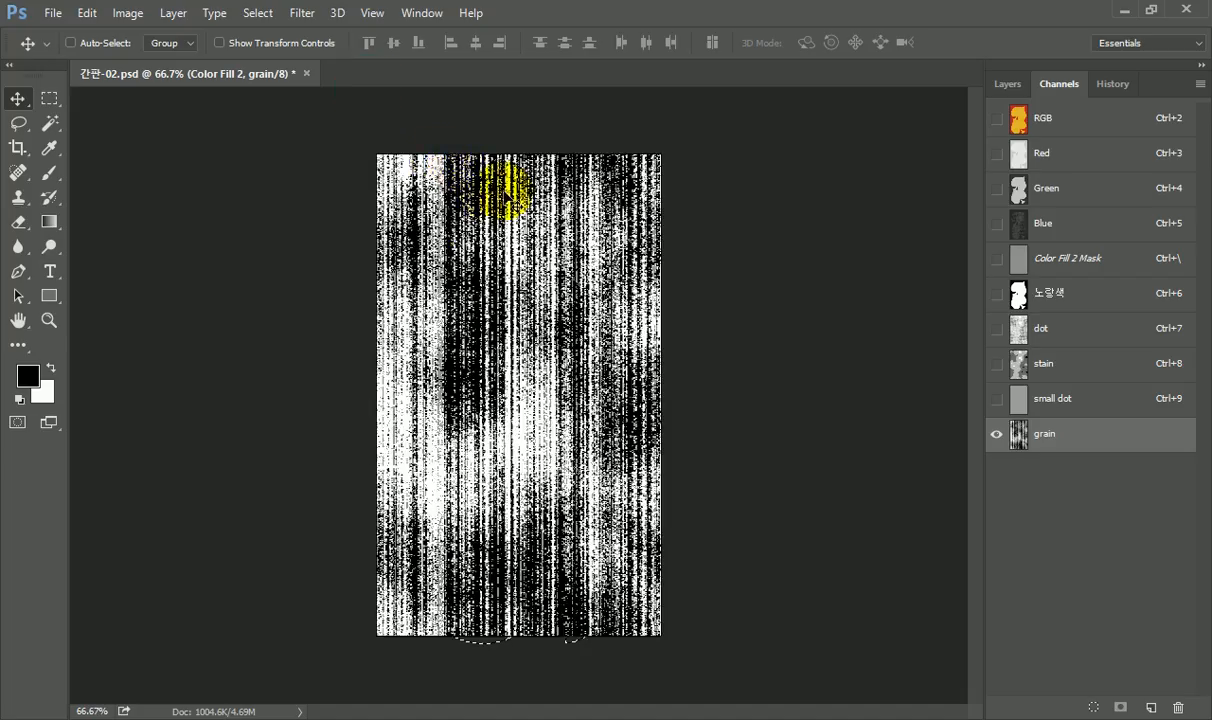
- Apply the Mezzotint filter to the grain channel with the Short Strokes type
left_click(309, 15)
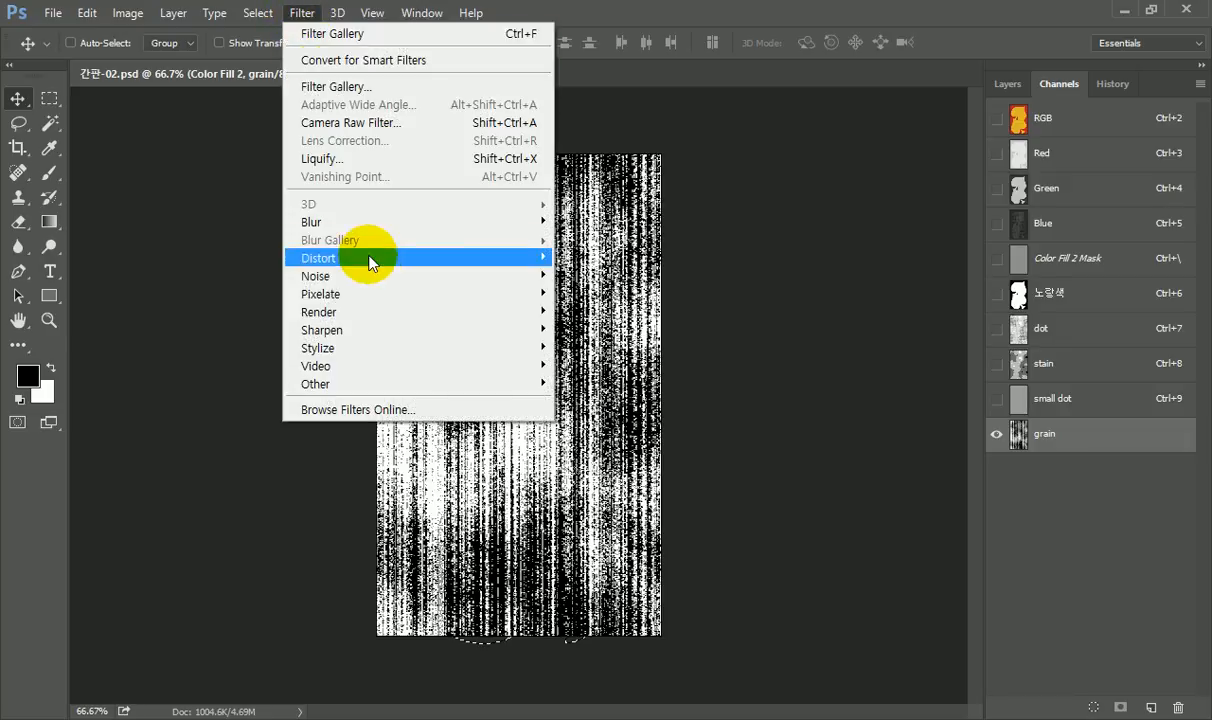
mouse_move(371, 262)
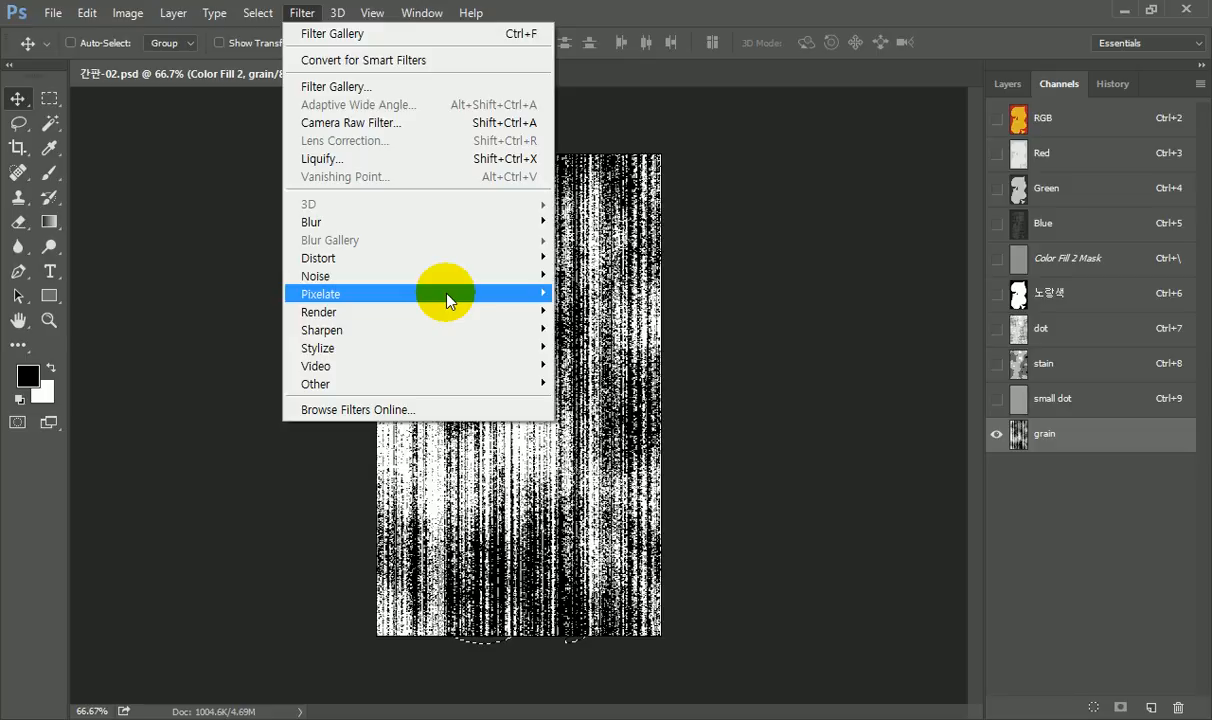
mouse_move(509, 300)
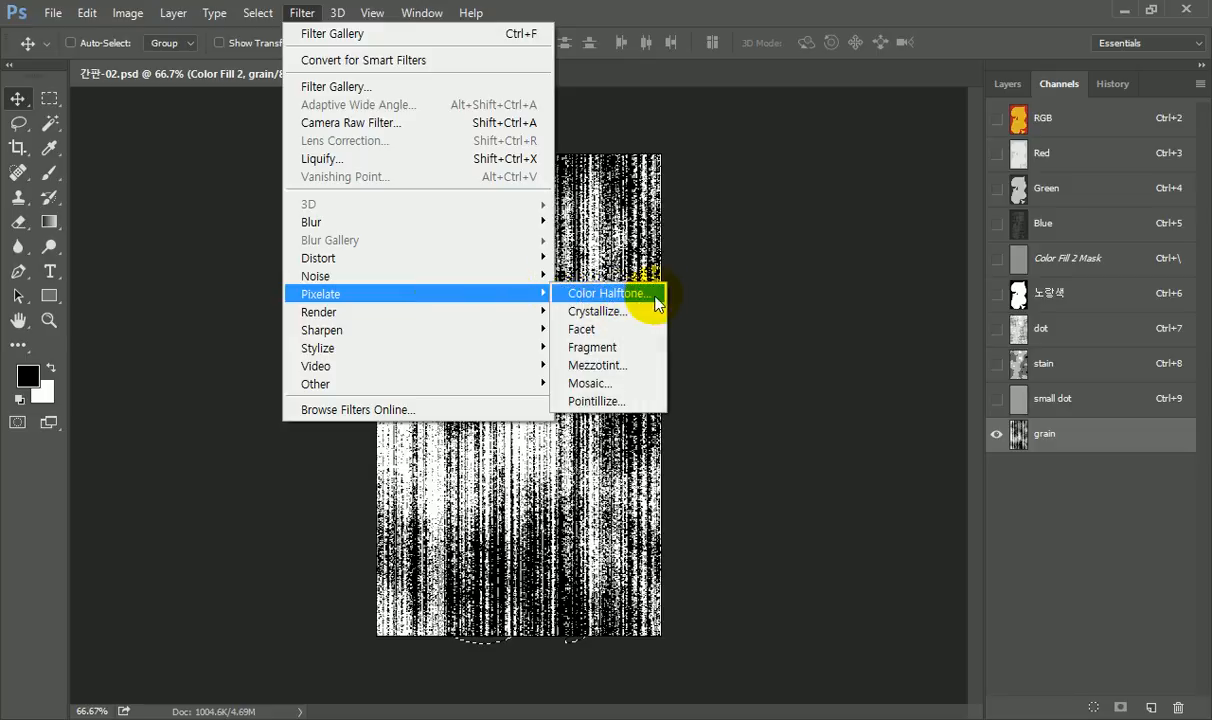
left_click(638, 366)
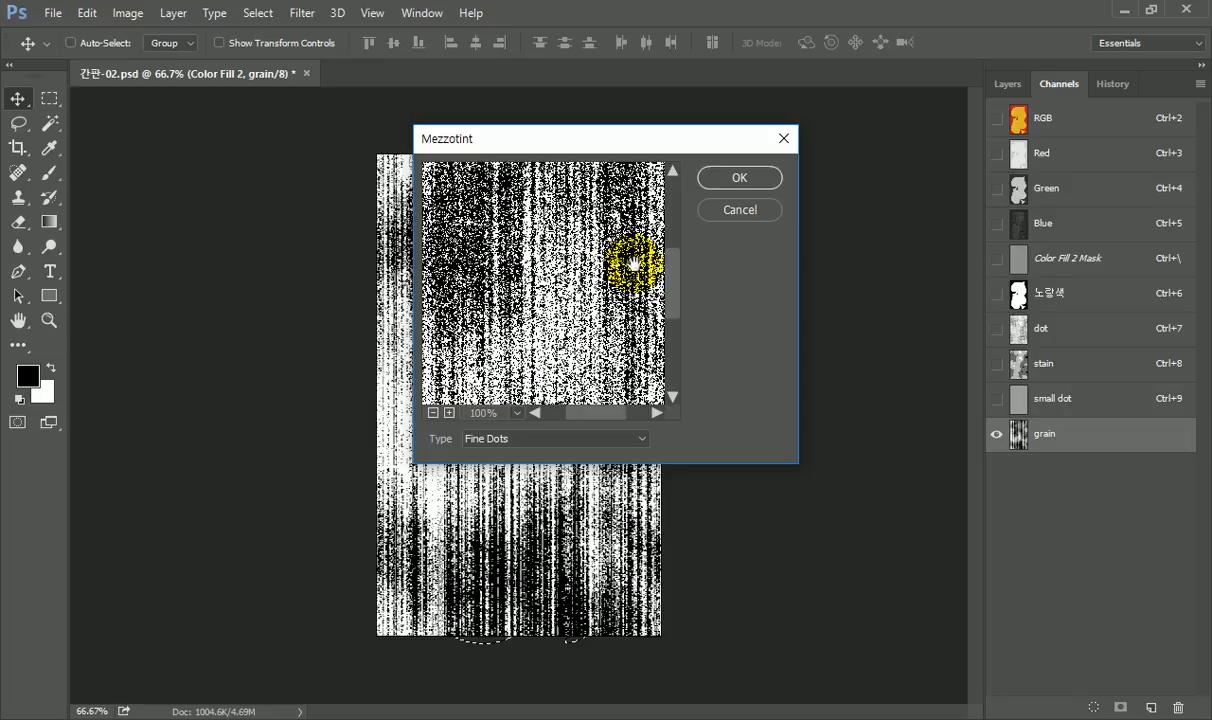
left_click(632, 441)
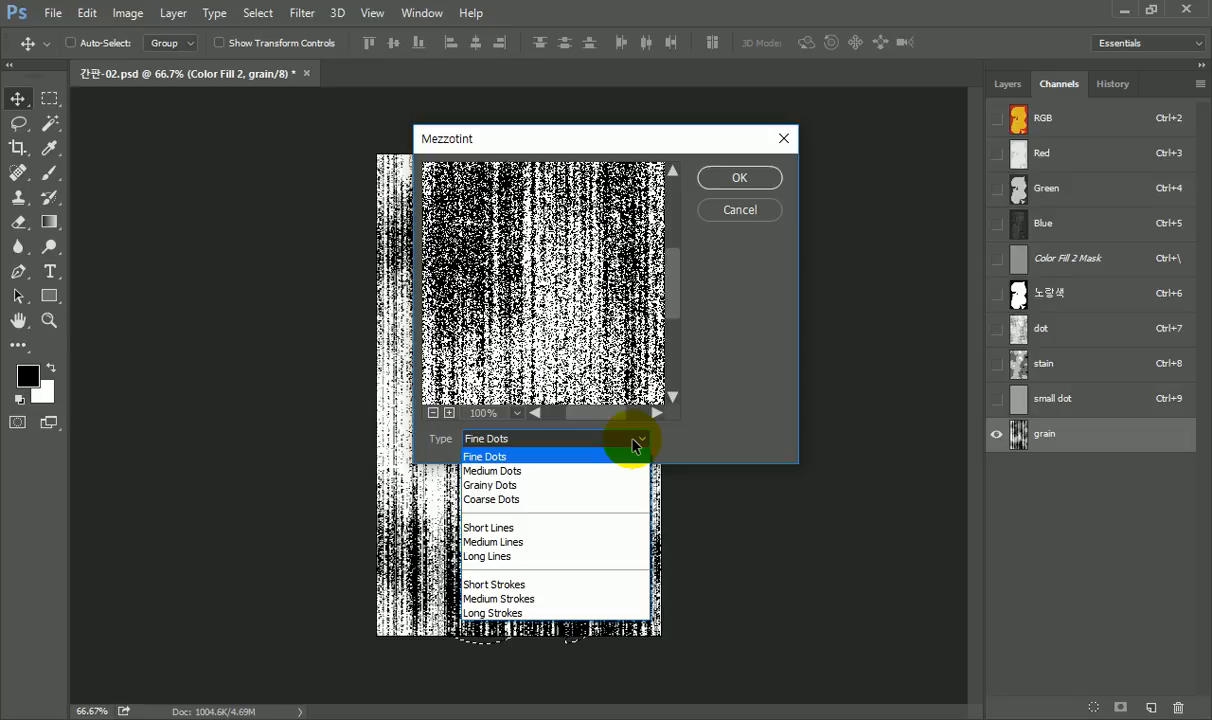
left_click(595, 585)
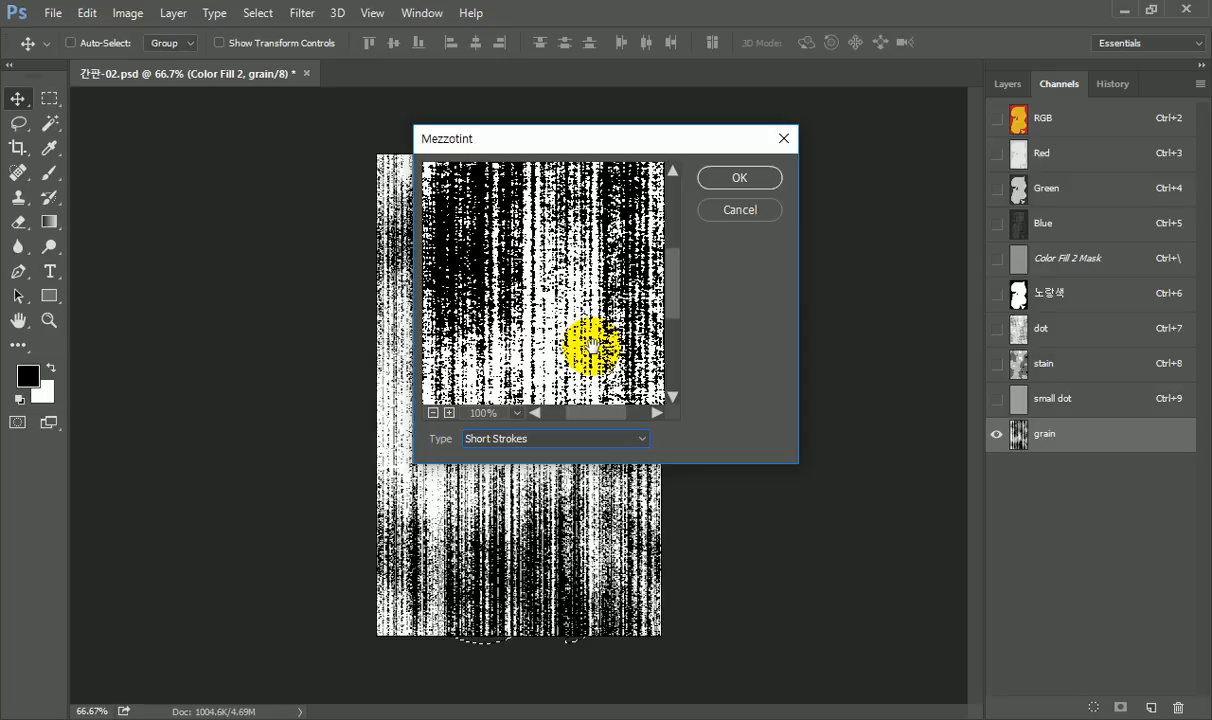
left_click(762, 180)
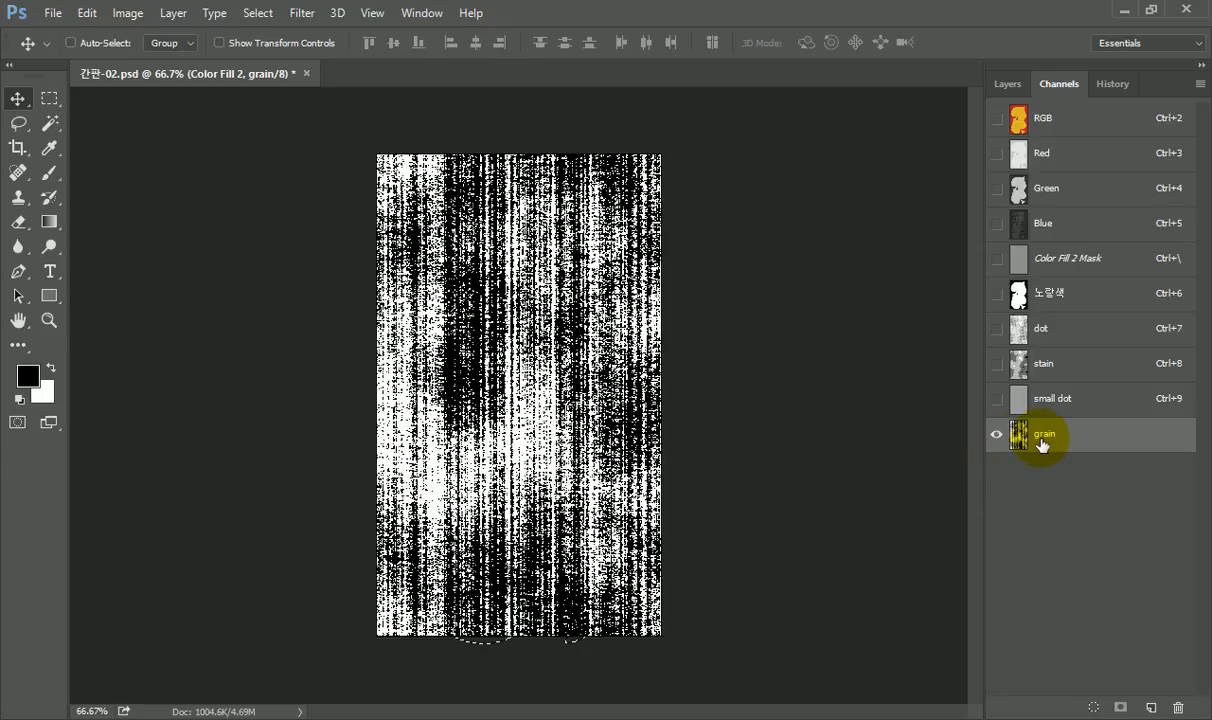
- Load the grain channel as a selection, add a solid colour fill layer of #edc23d above Color Fill 2, and set its blend mode to Multiply
key("ctrl")
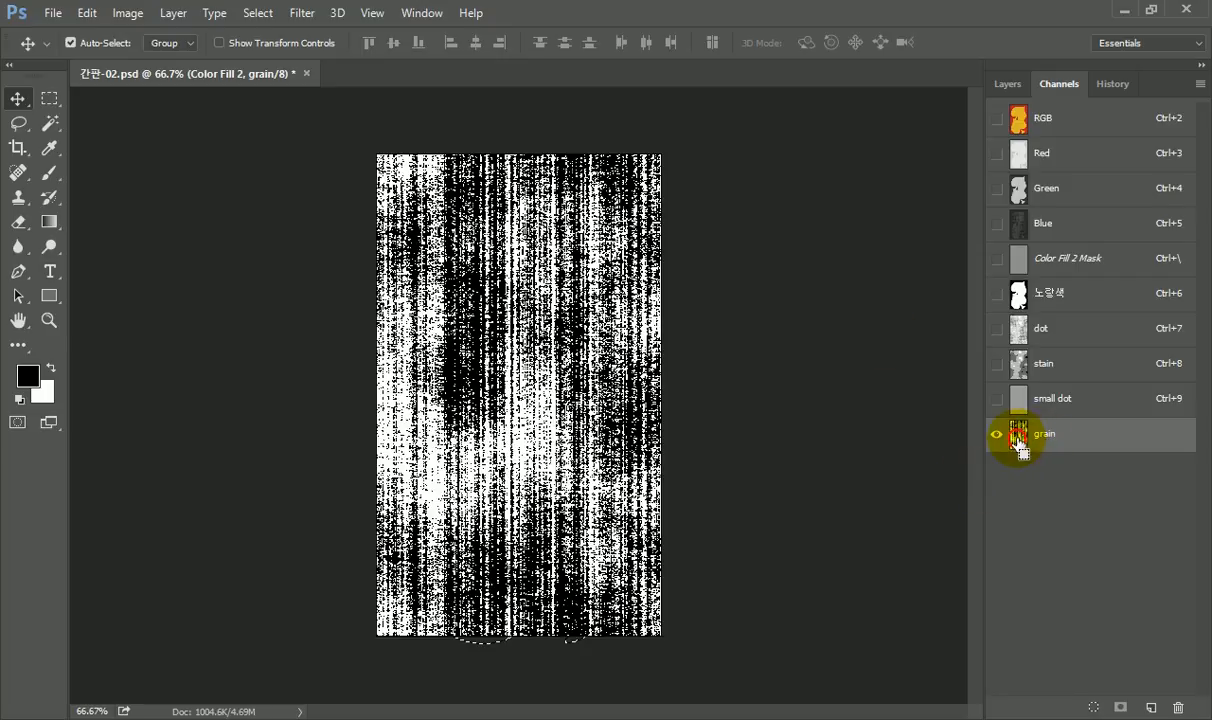
left_click(1008, 85)
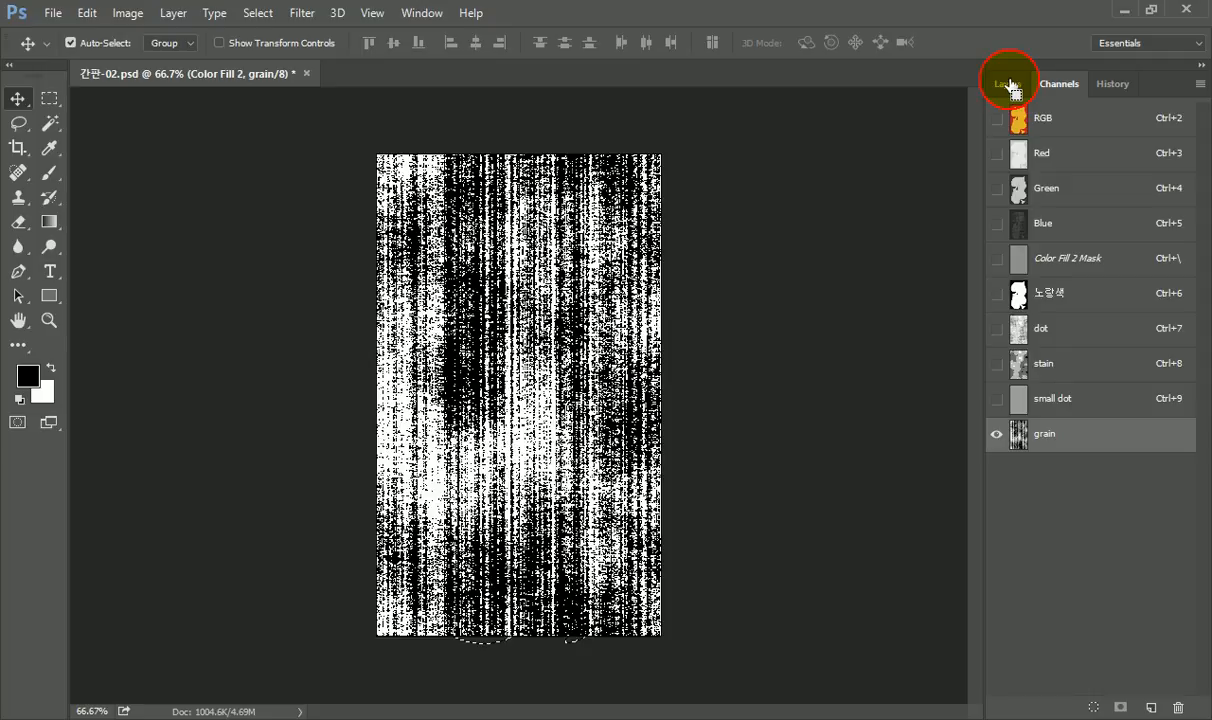
left_click(1008, 84)
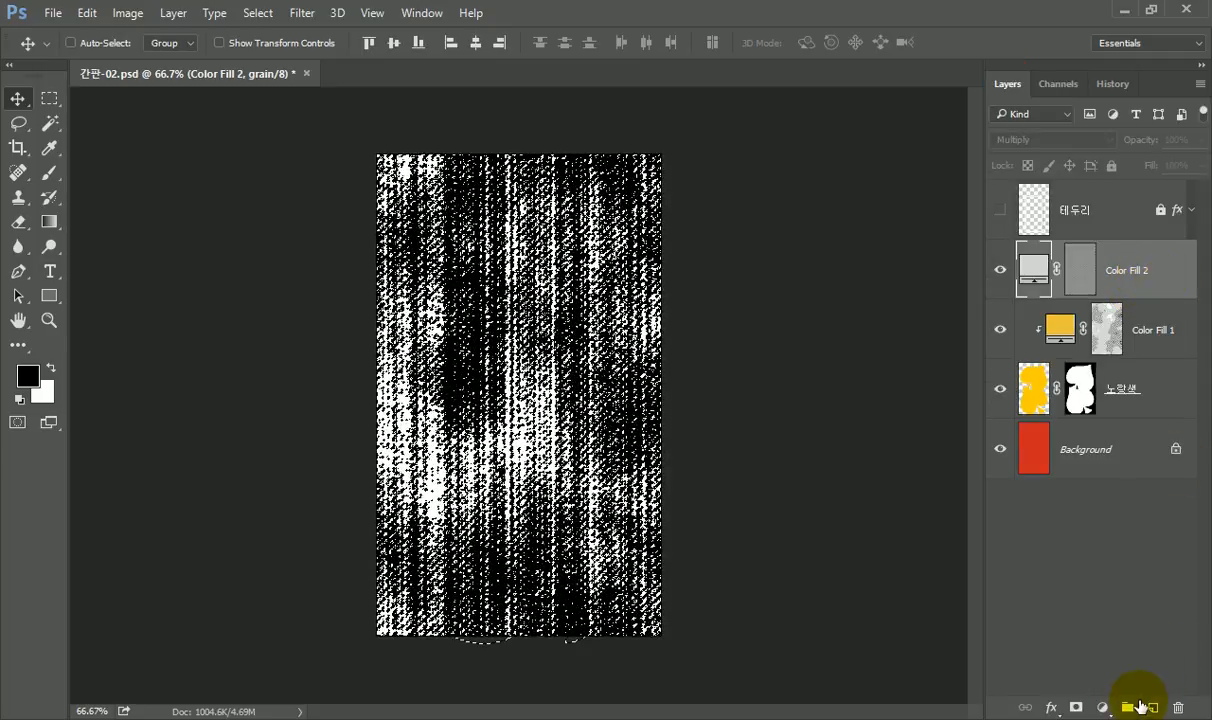
left_click(1102, 707)
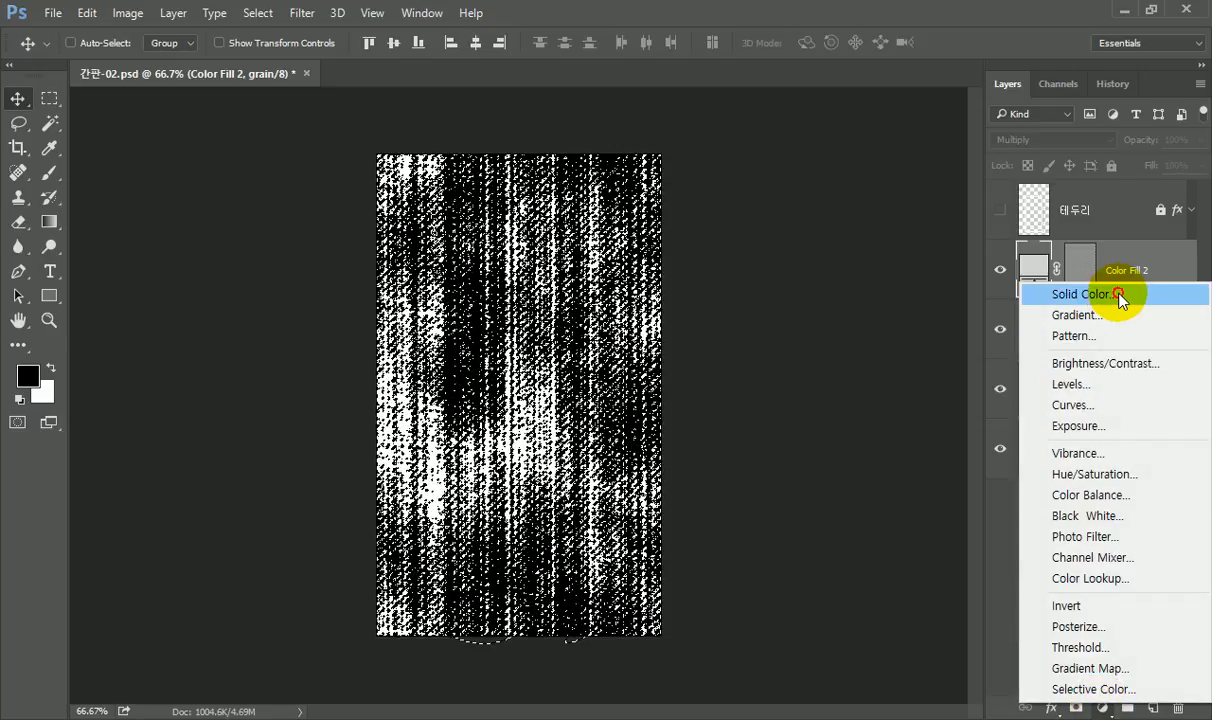
left_click(1118, 295)
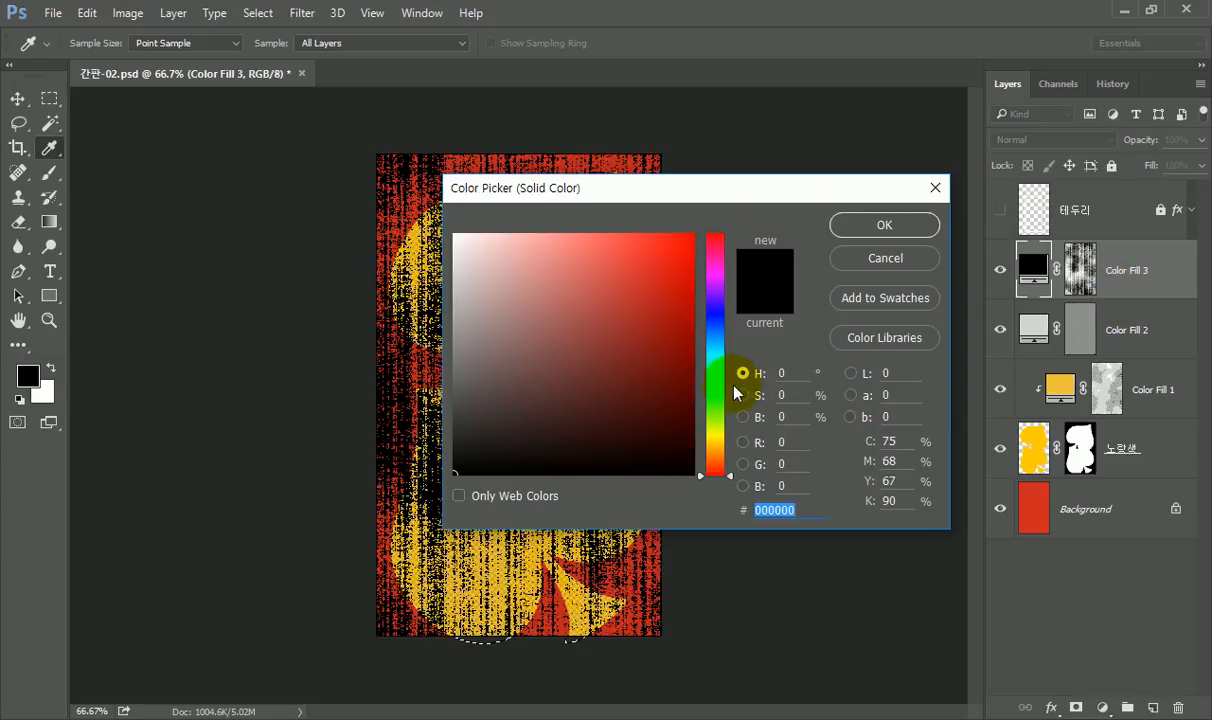
left_click(790, 510)
type("ed")
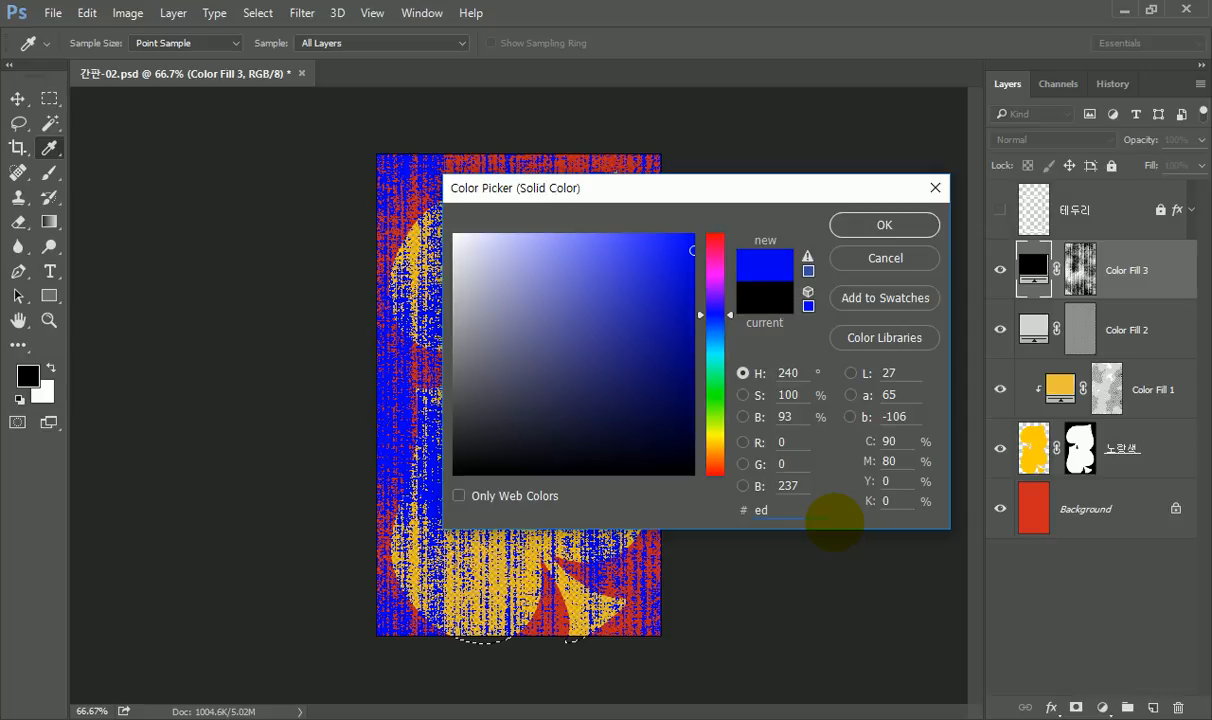
type("c23")
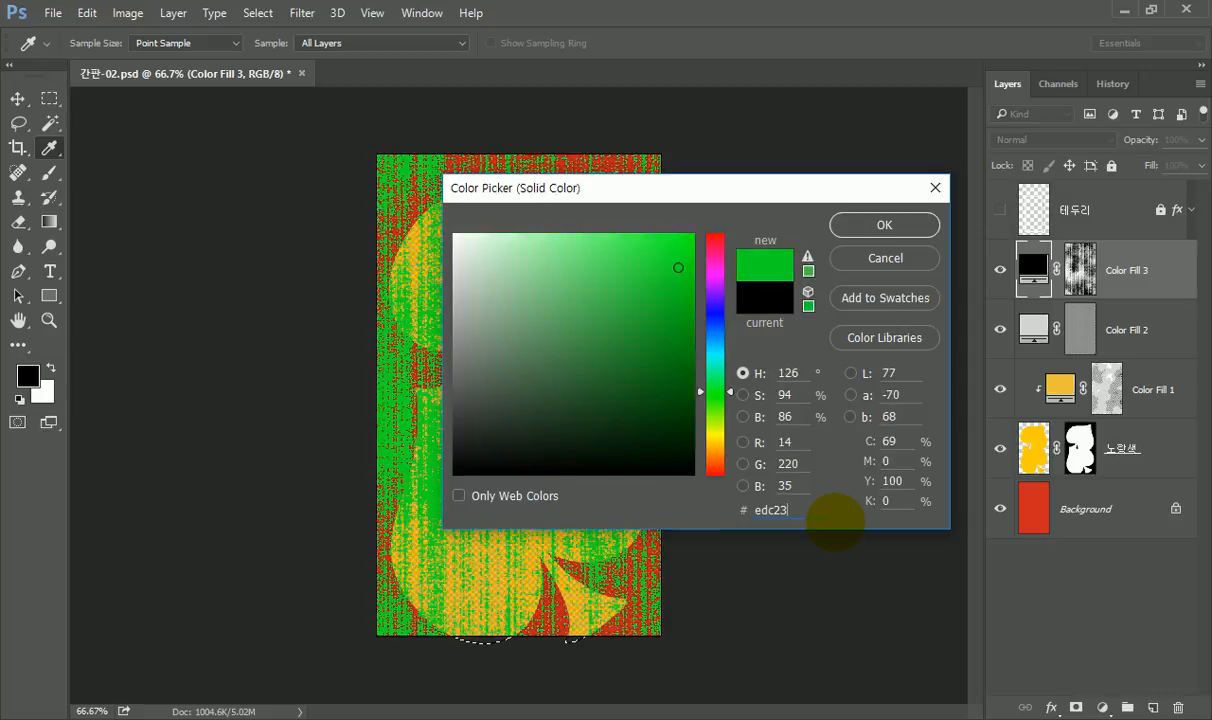
type("d")
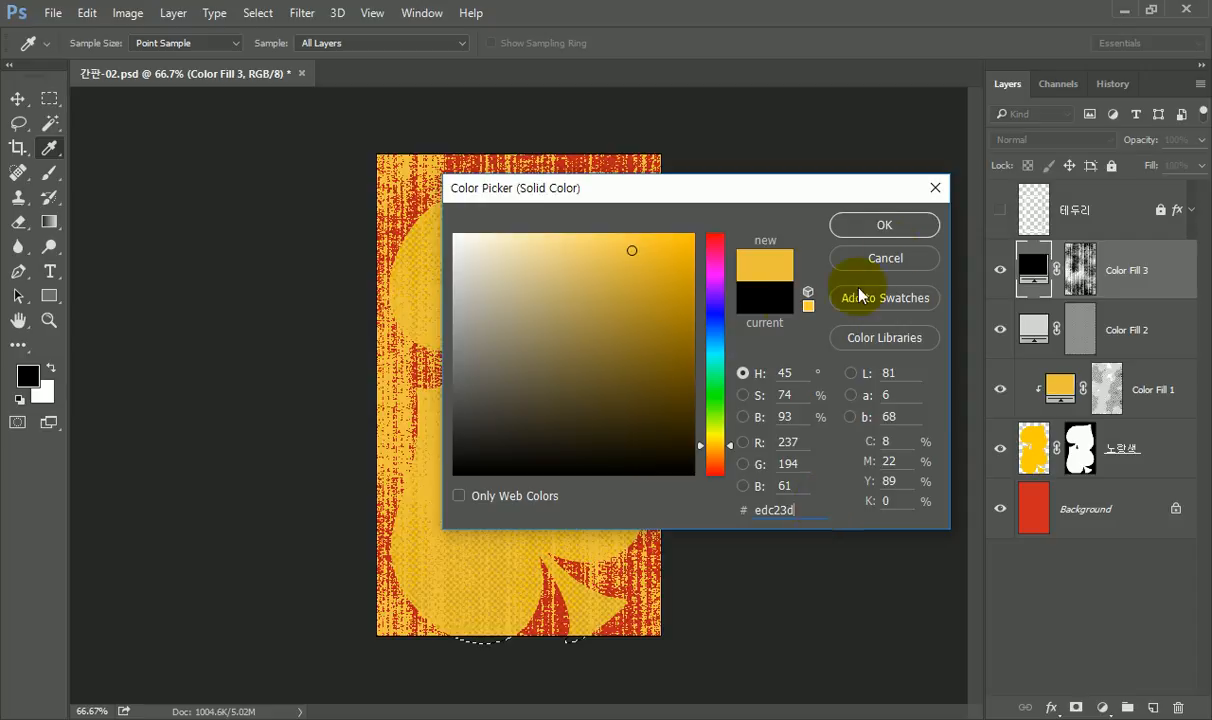
left_click(905, 226)
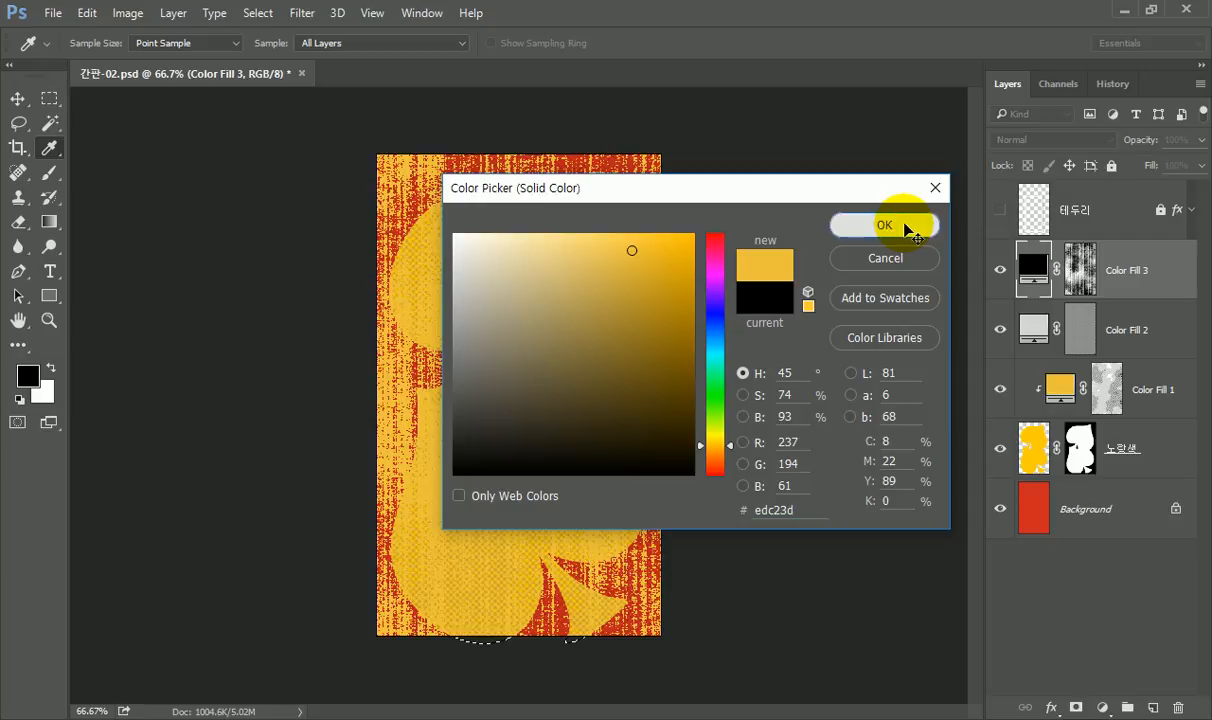
left_click(905, 226)
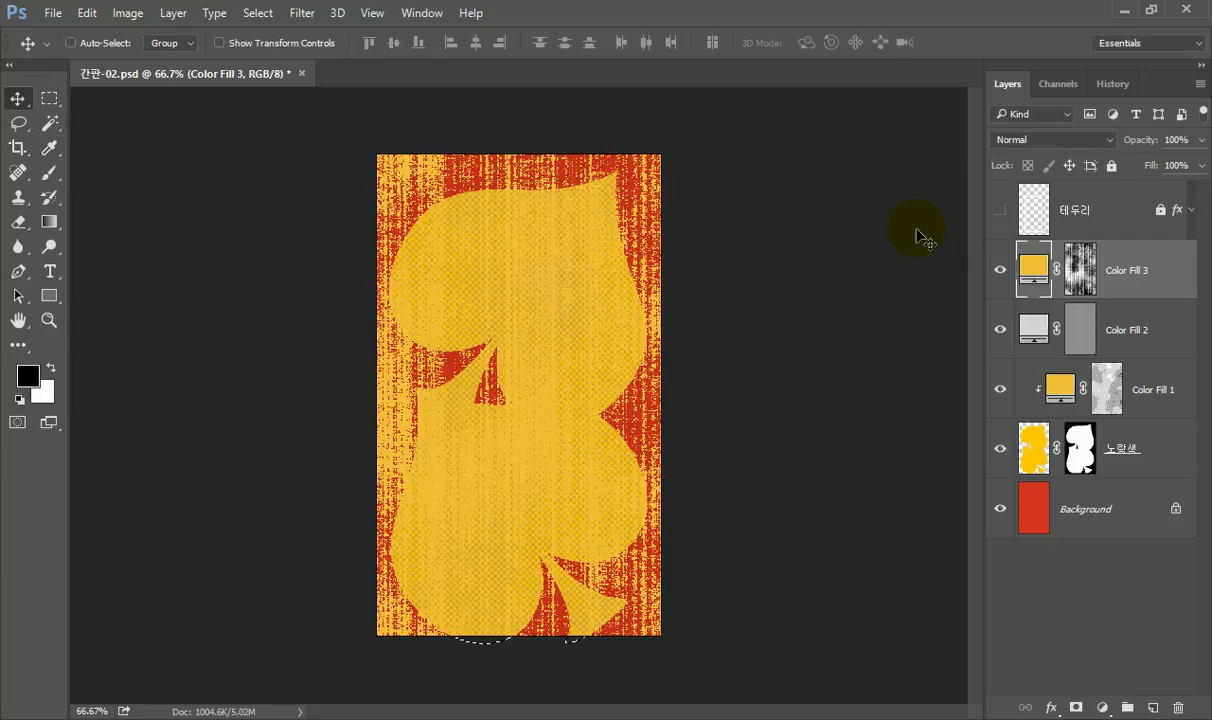
left_click(1103, 140)
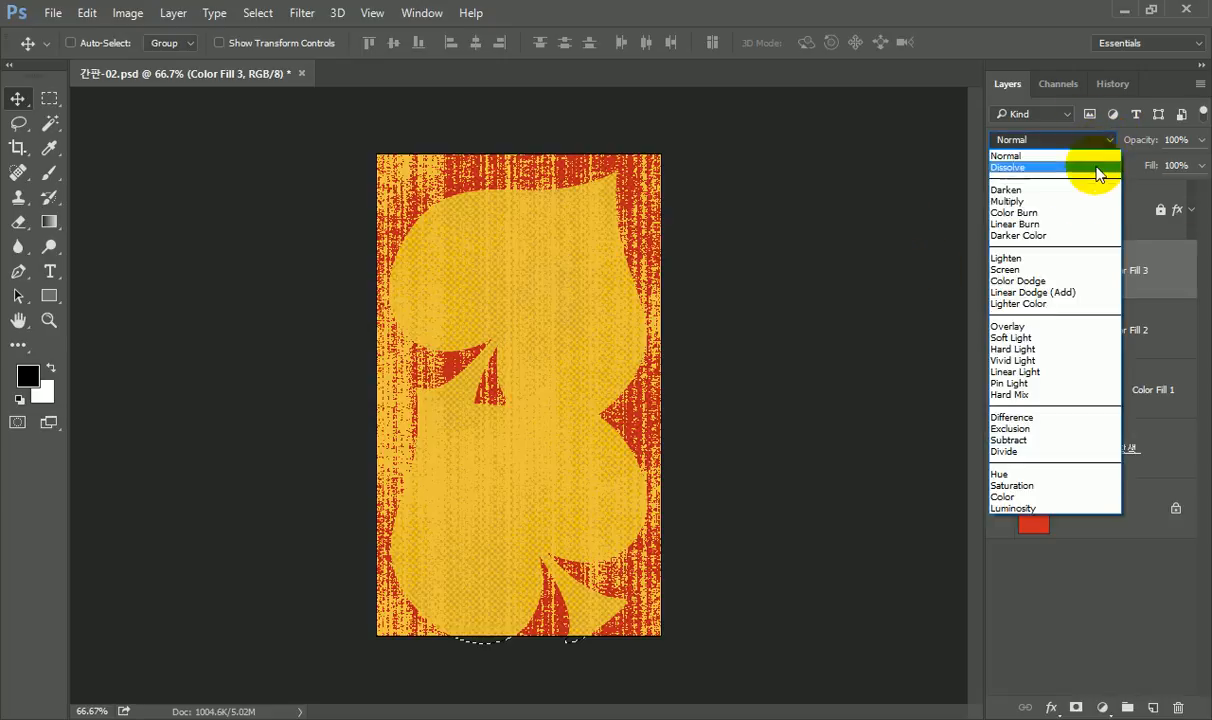
left_click(1082, 201)
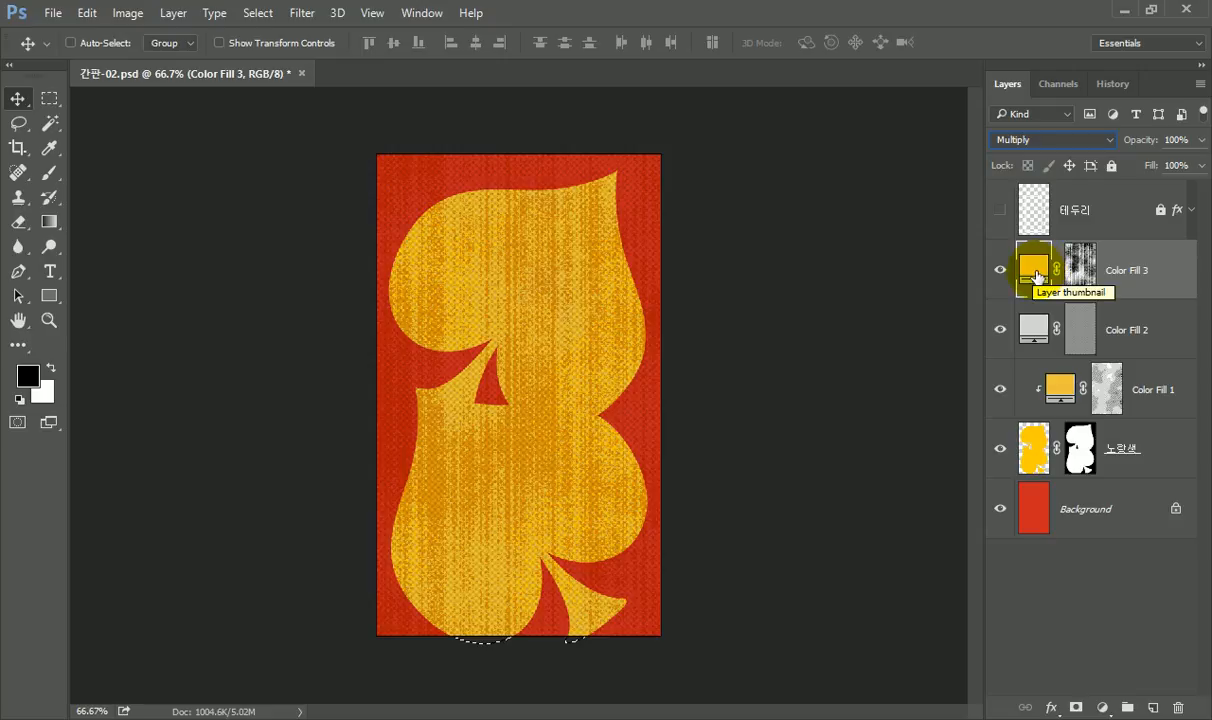
- Change the colour of the Color Fill 3 layer to the greyish lilac #beacbf
double_click(1037, 277)
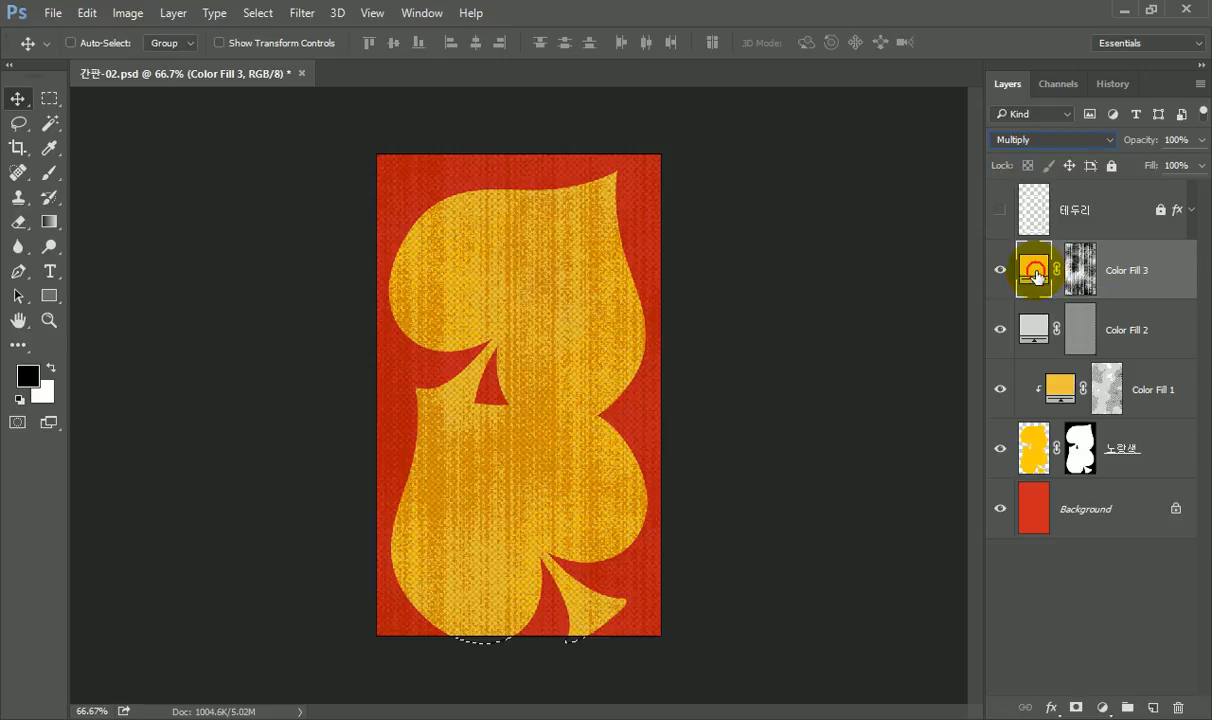
left_click_drag(768, 195, 724, 120)
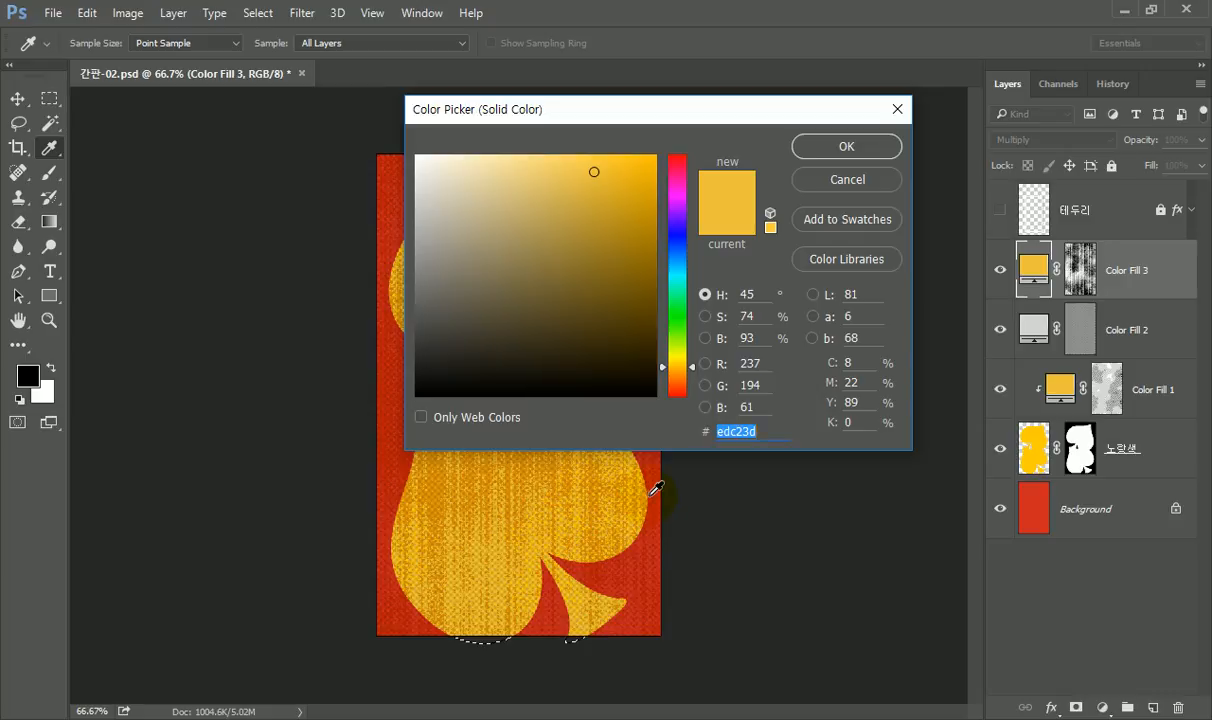
left_click(677, 199)
left_click(527, 182)
left_click_drag(527, 182, 503, 165)
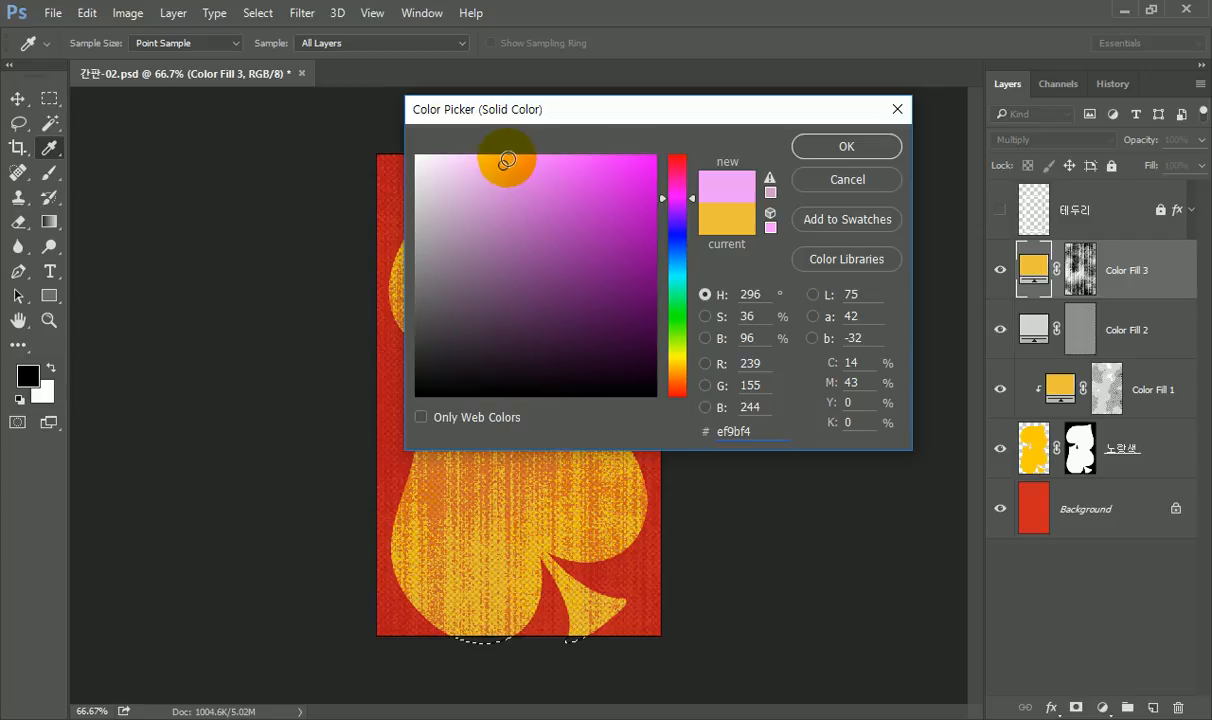
left_click(496, 271)
left_click(471, 253)
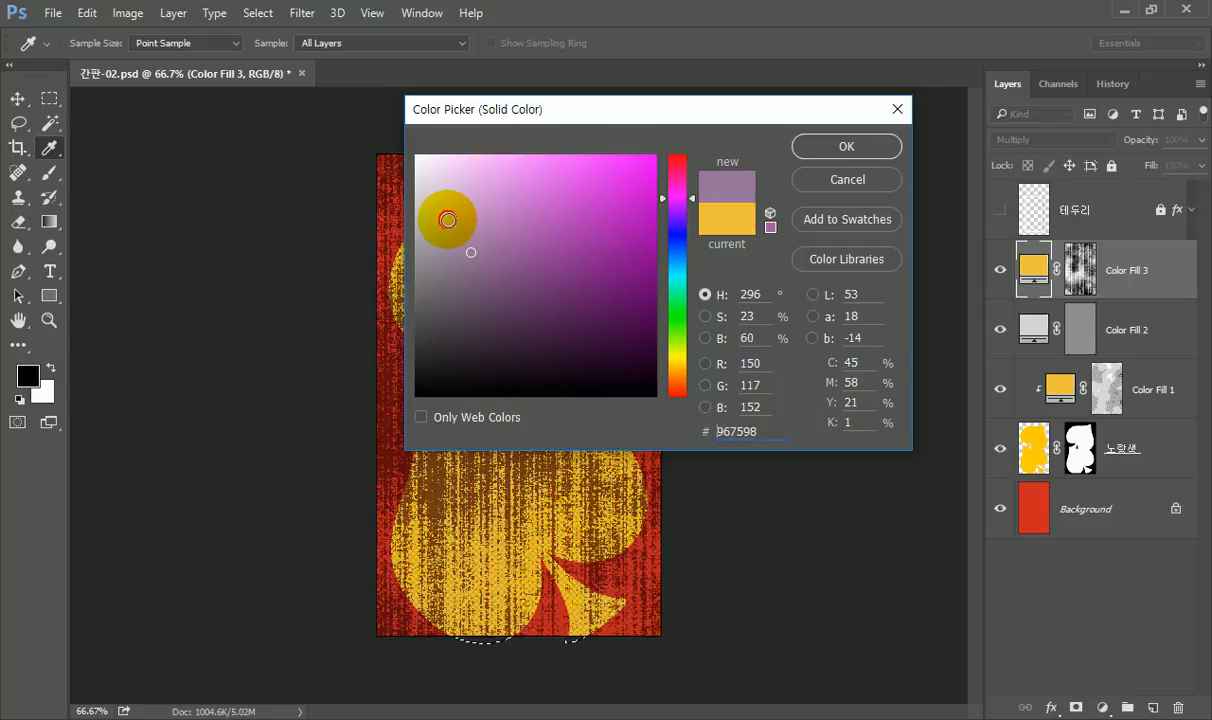
left_click(447, 220)
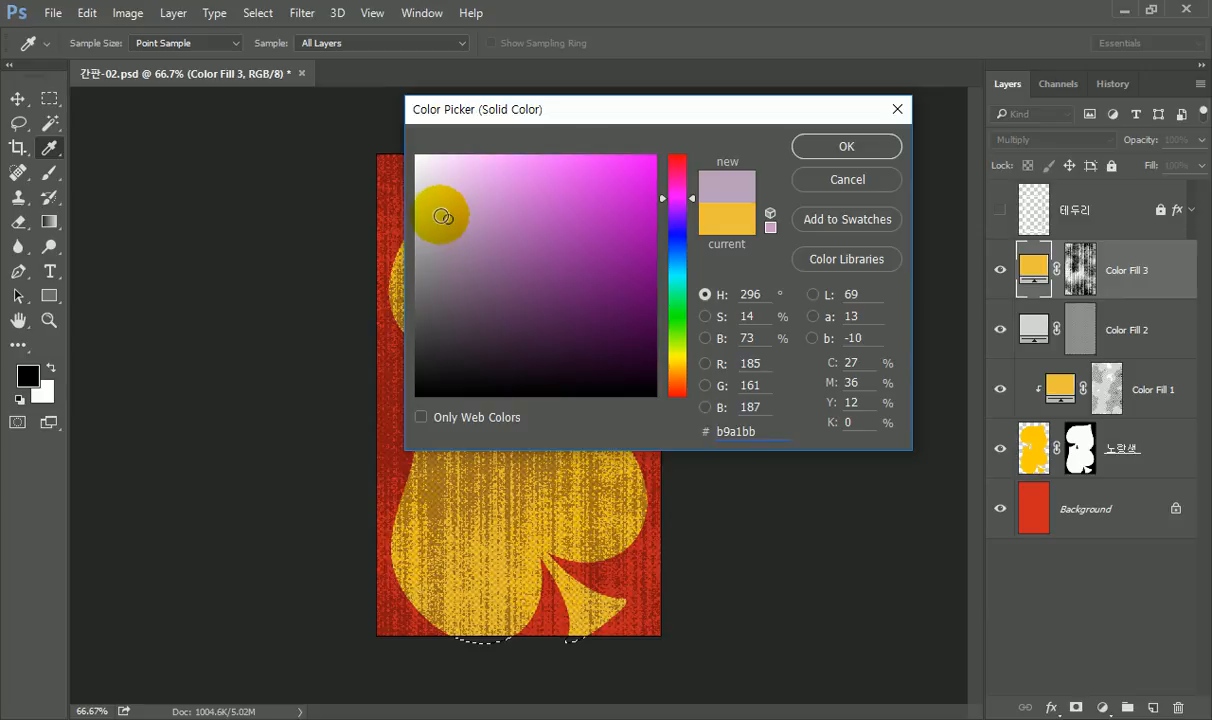
left_click(440, 215)
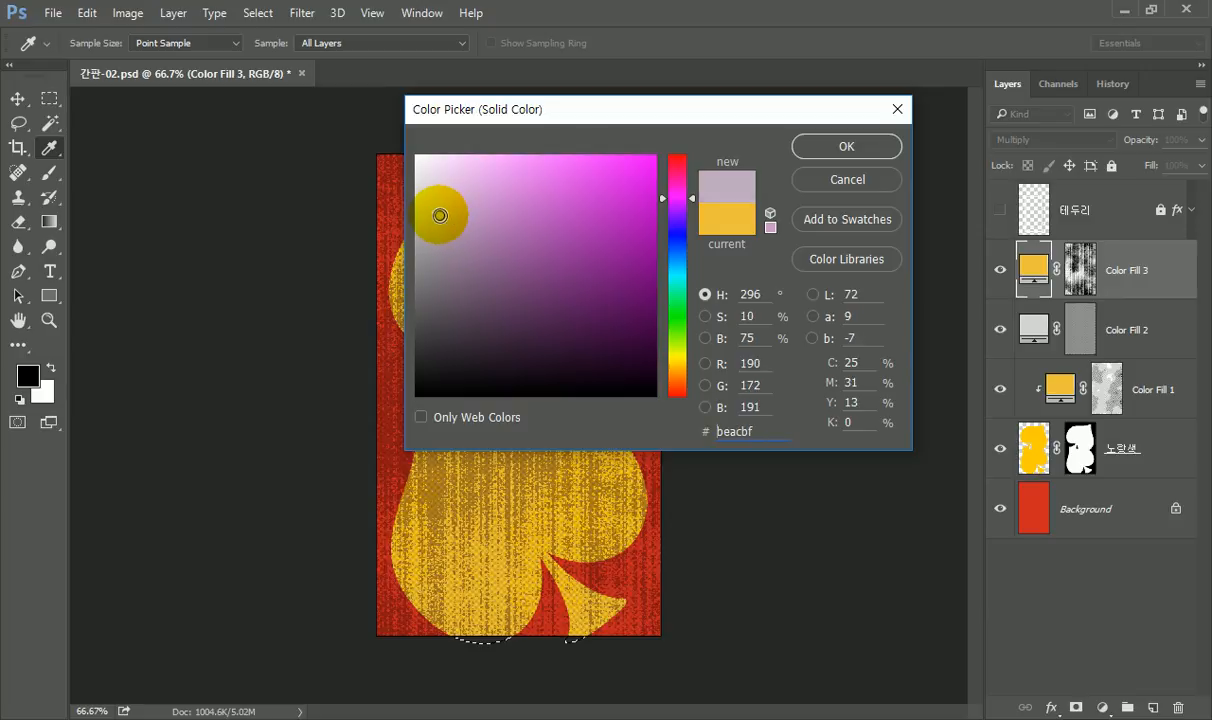
left_click(843, 147)
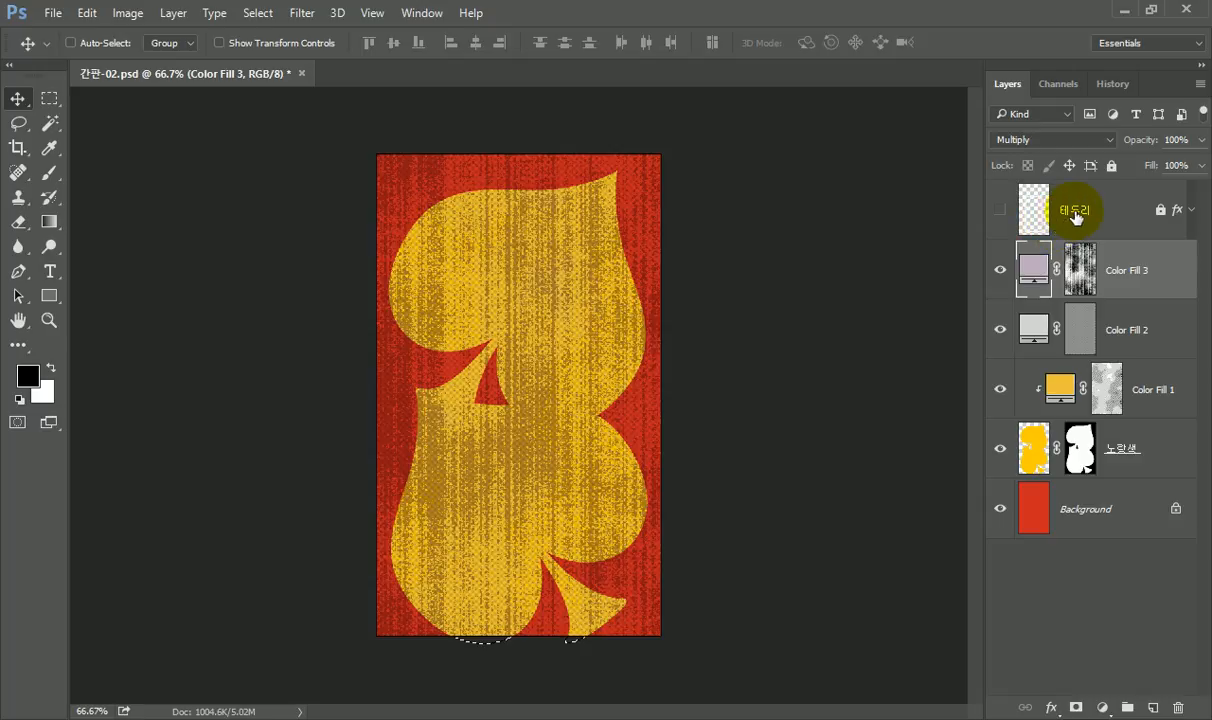
- Show the 테두리 frame layer and place the 피자 artwork from the Lesson05 folder as an embedded smart object
left_click(999, 215)
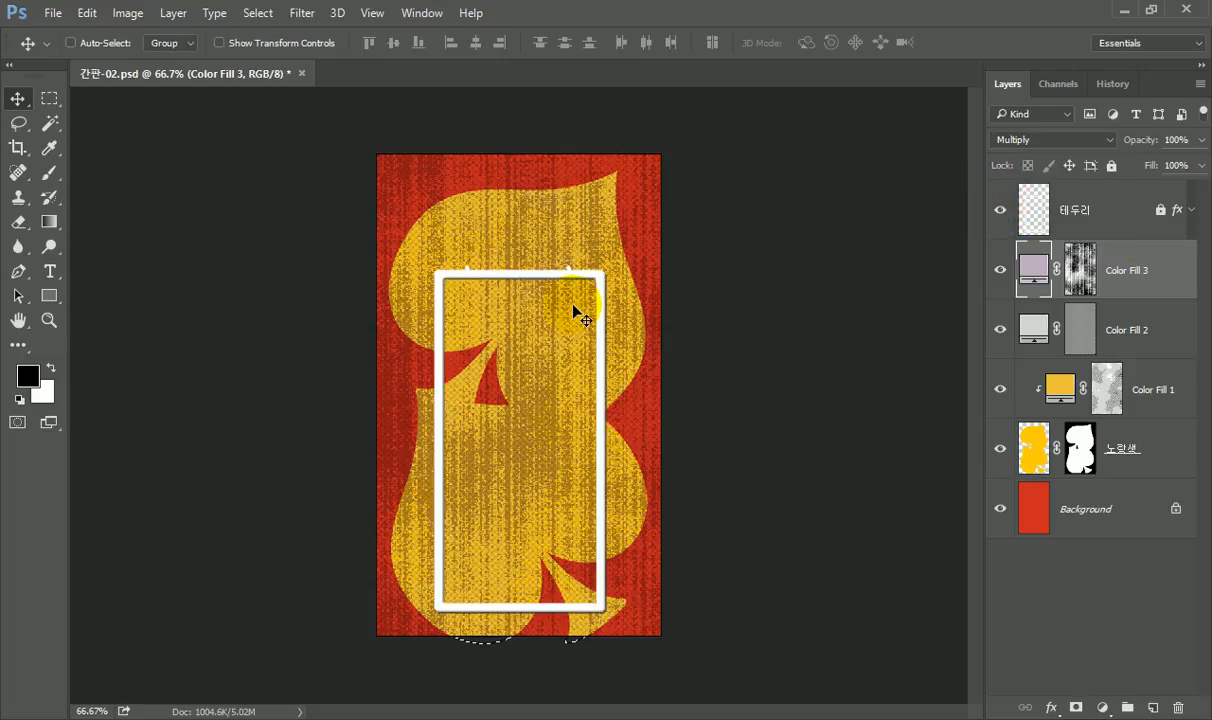
left_click(1070, 192)
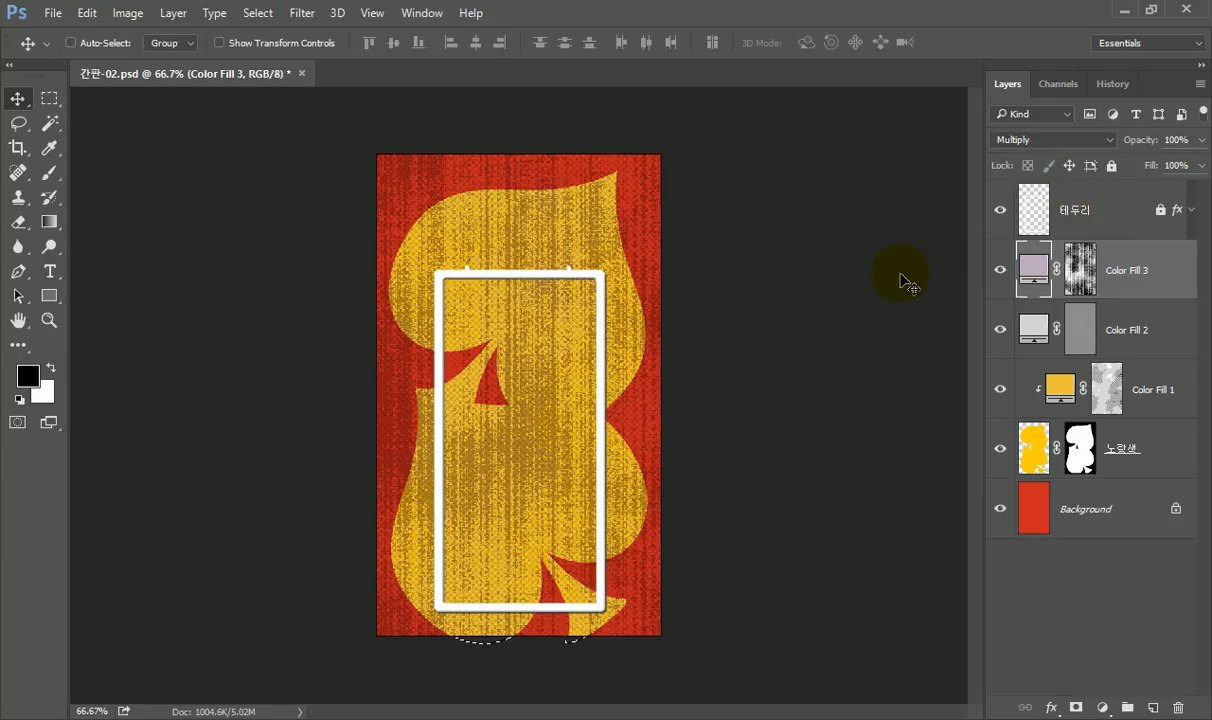
left_click(55, 14)
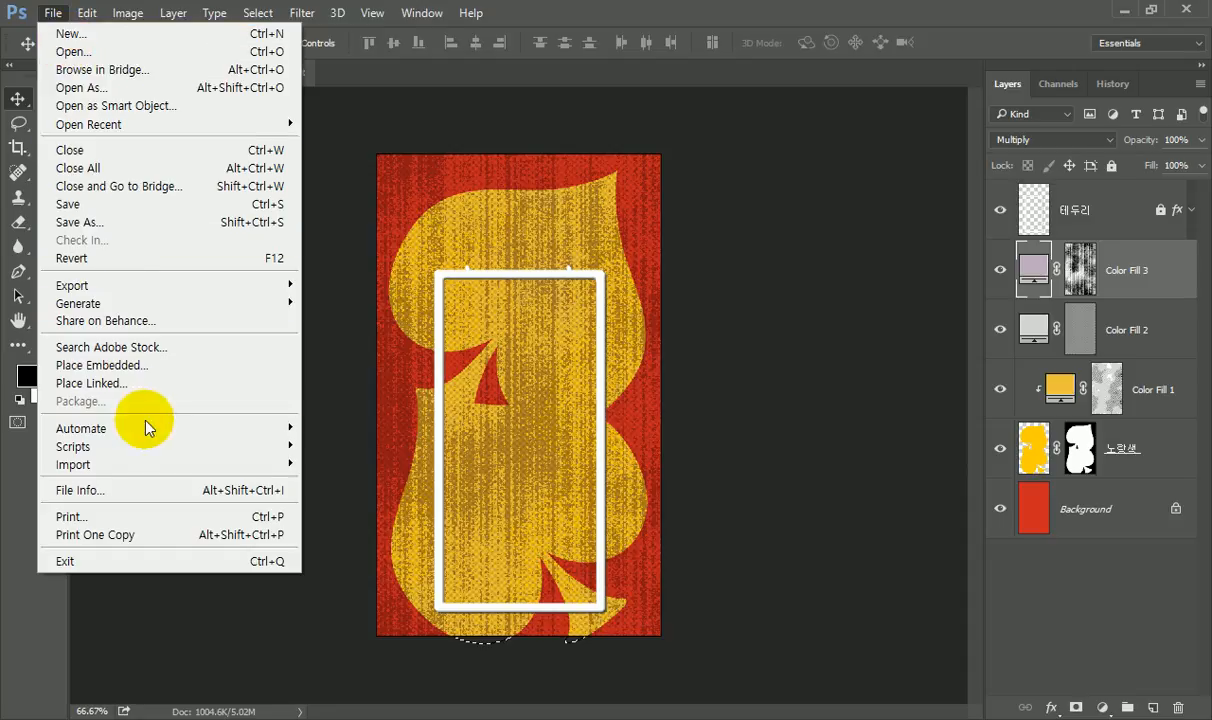
left_click(147, 366)
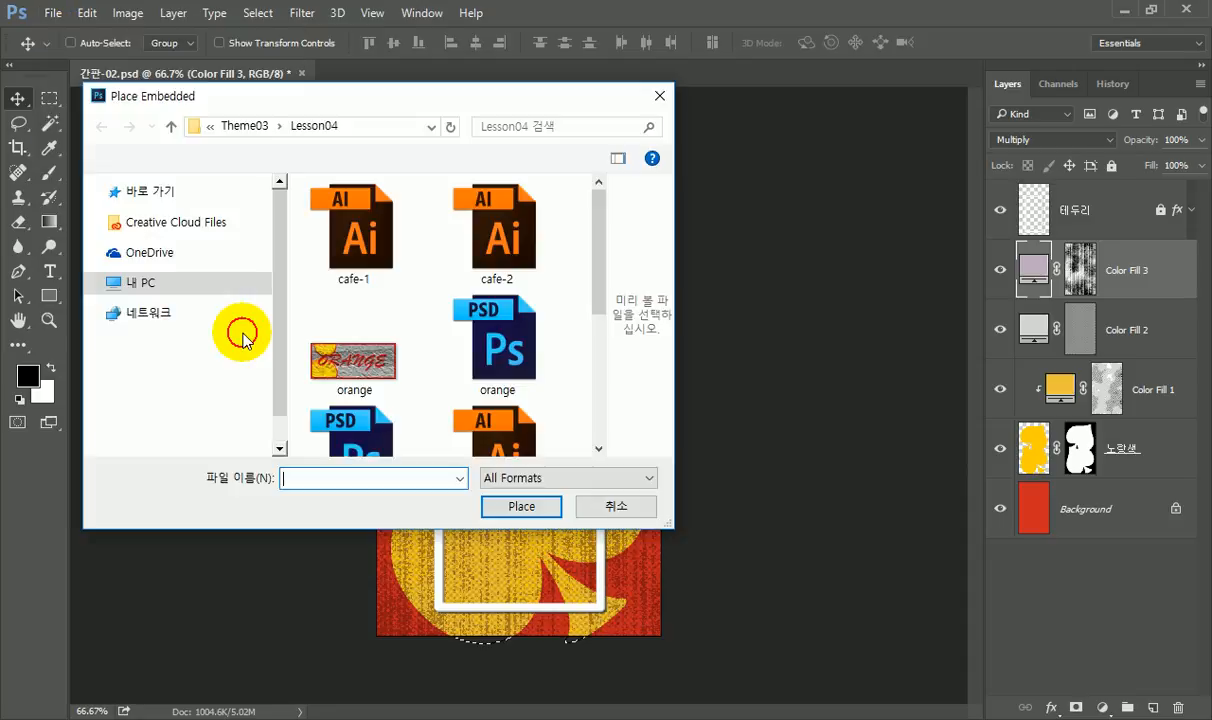
left_click(286, 135)
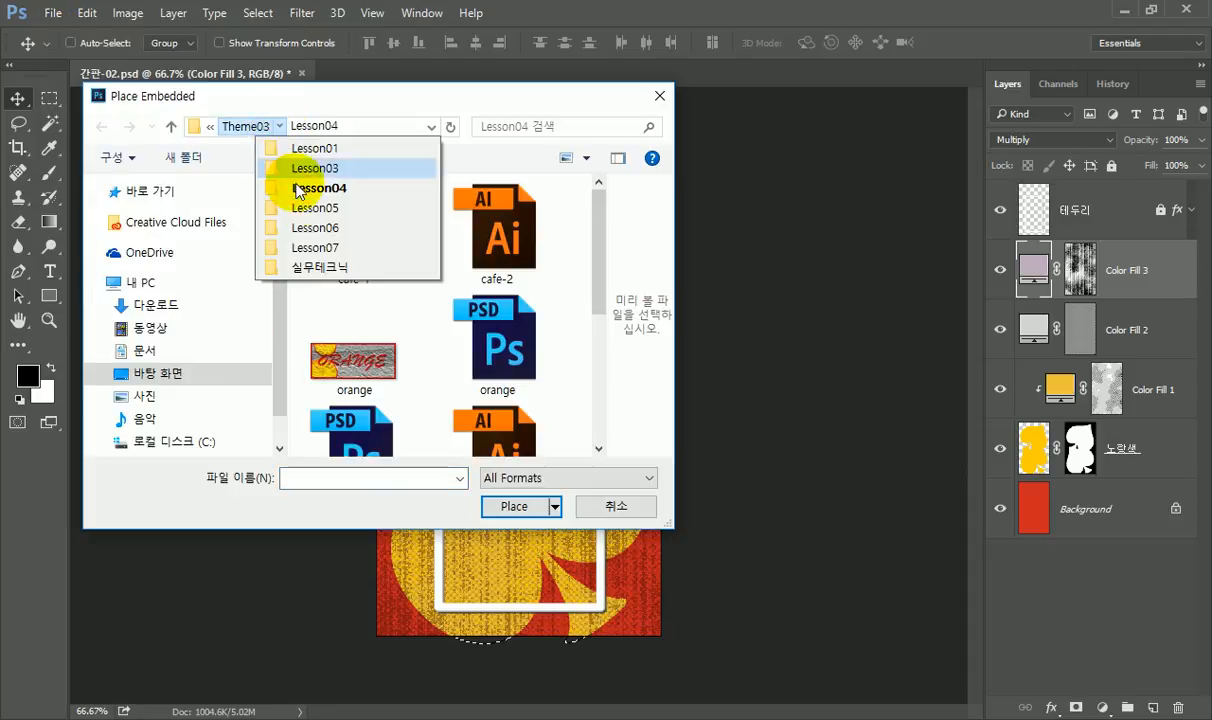
left_click(288, 197)
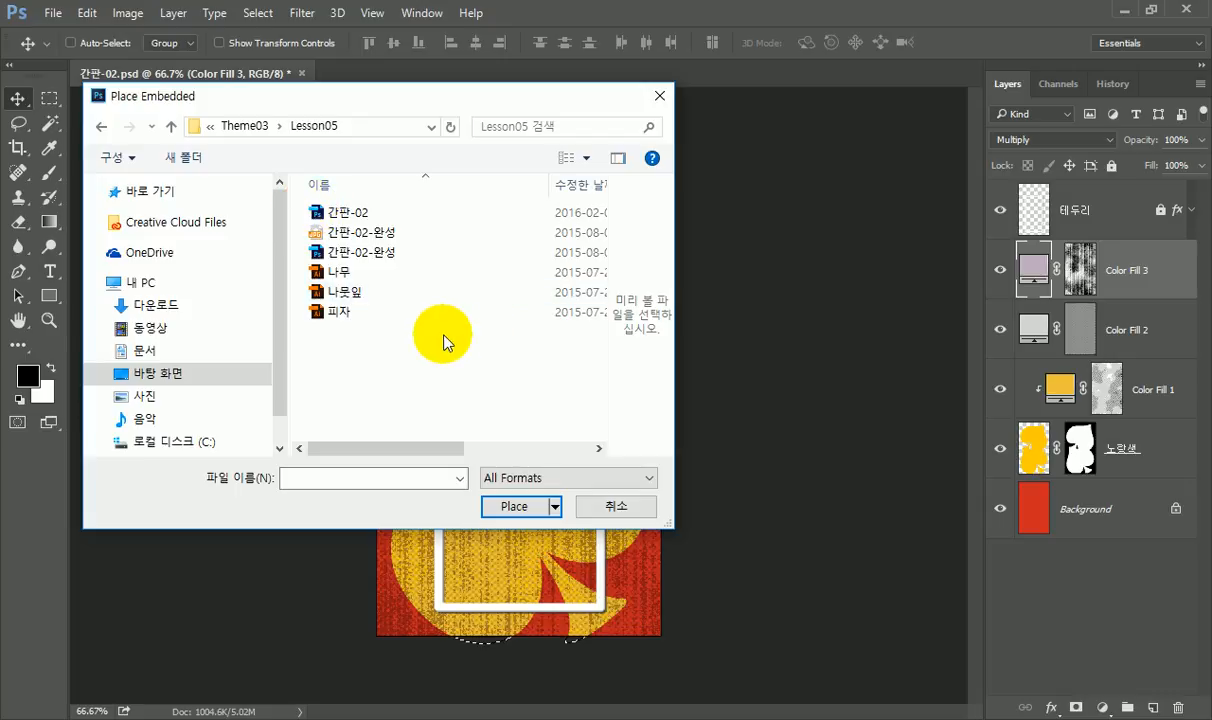
left_click(338, 311)
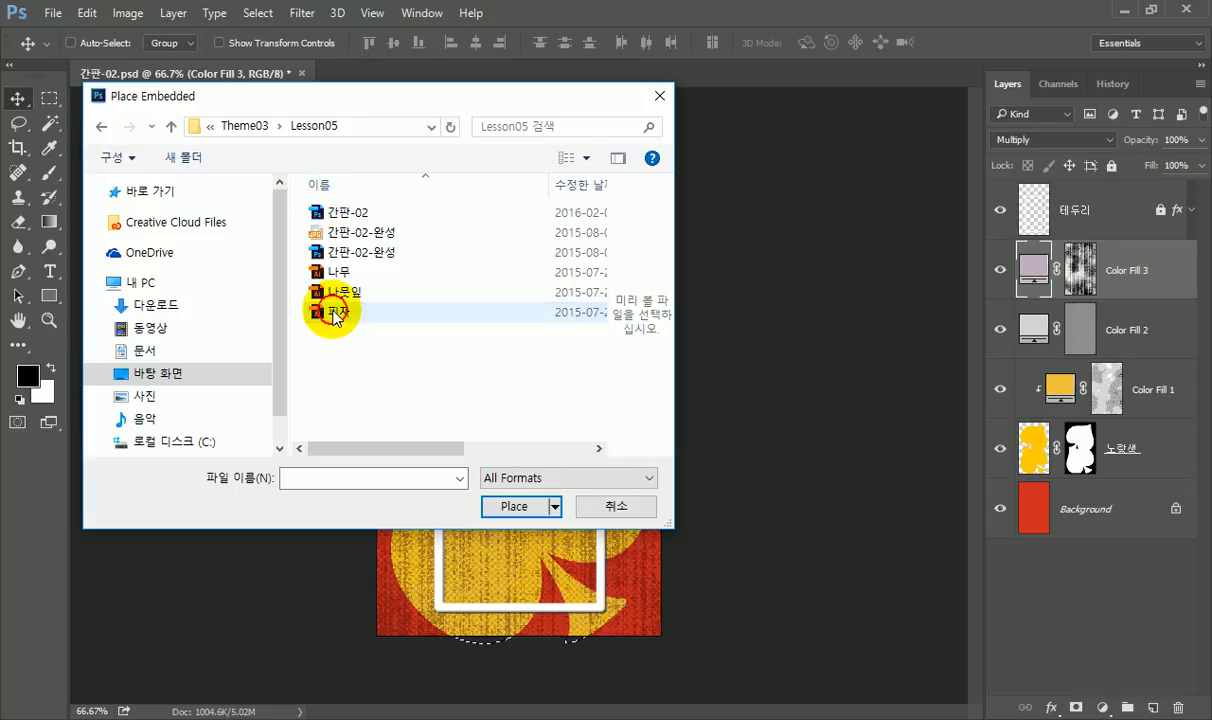
left_click(514, 506)
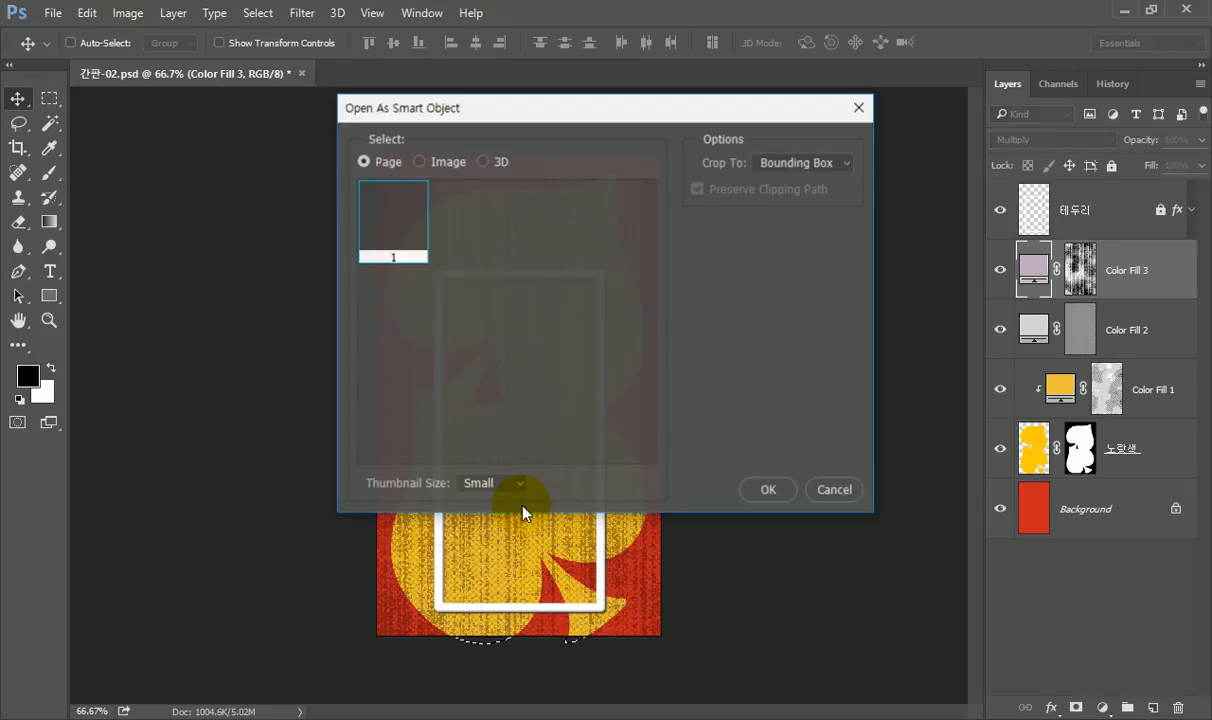
left_click(770, 490)
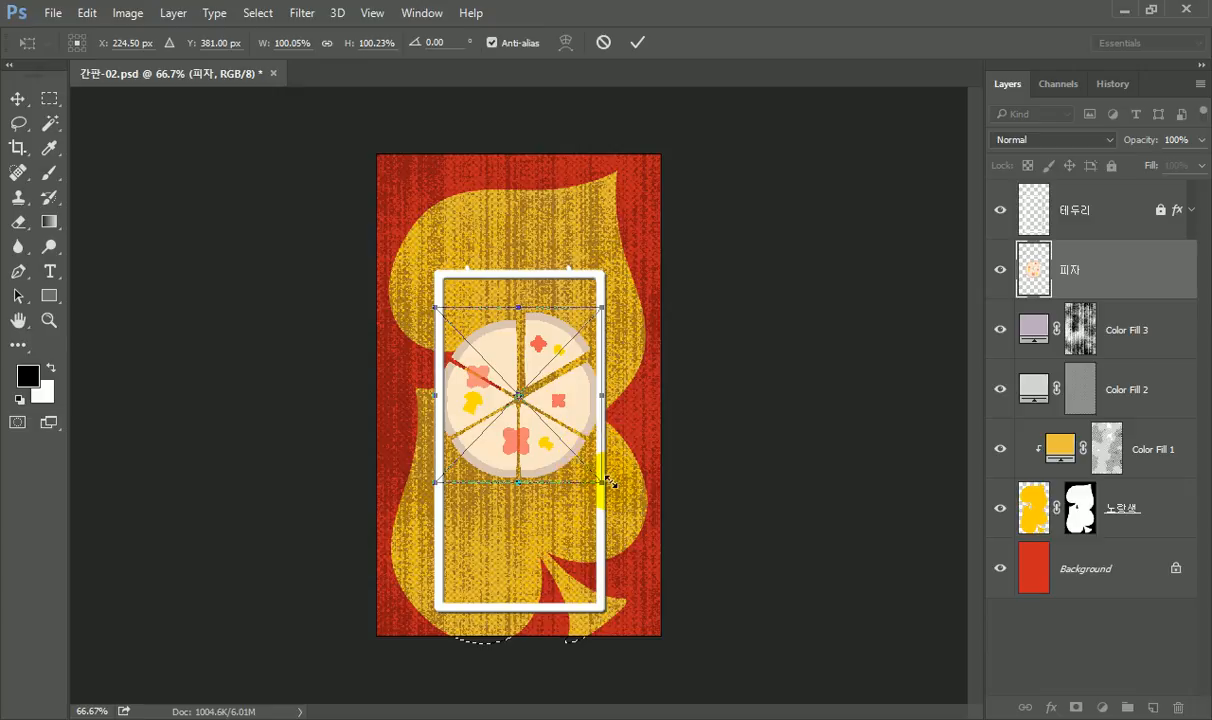
- Scale the placed pizza to about 68% width and 73% height and centre it in the upper half of the white frame
left_click_drag(603, 483, 547, 433)
mouse_move(531, 382)
left_mouse_down()
mouse_move(567, 390)
mouse_move(549, 372)
left_mouse_up()
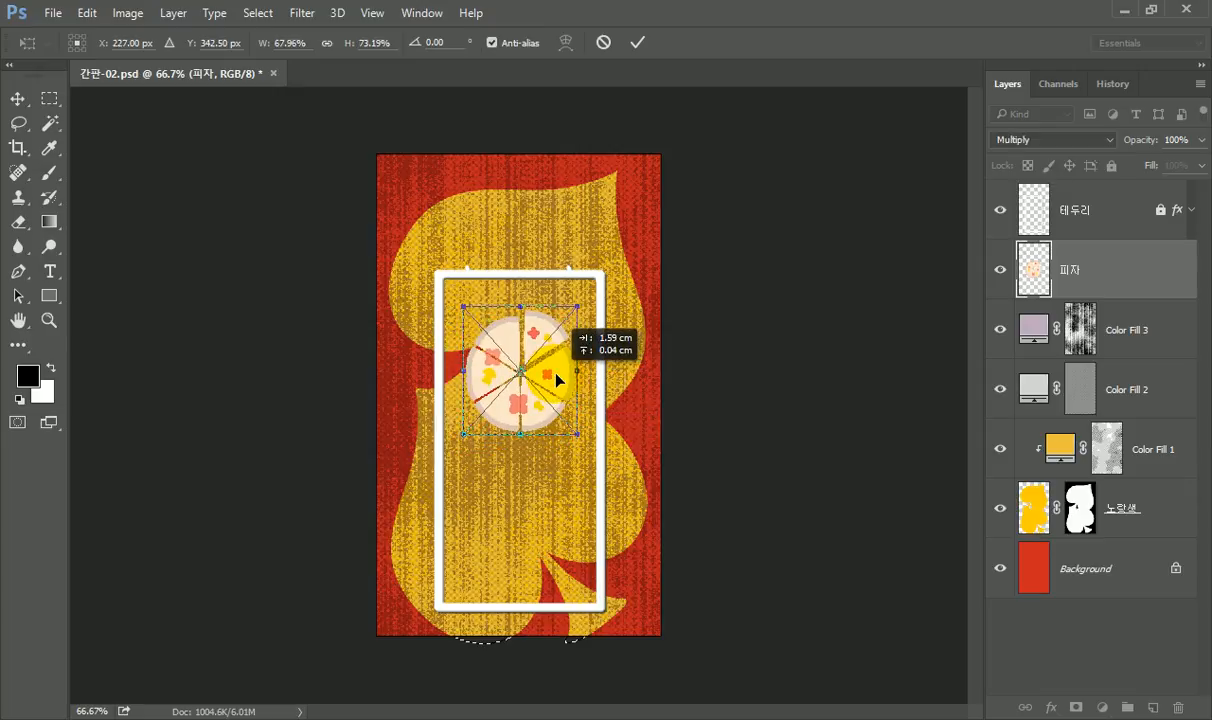
double_click(519, 318)
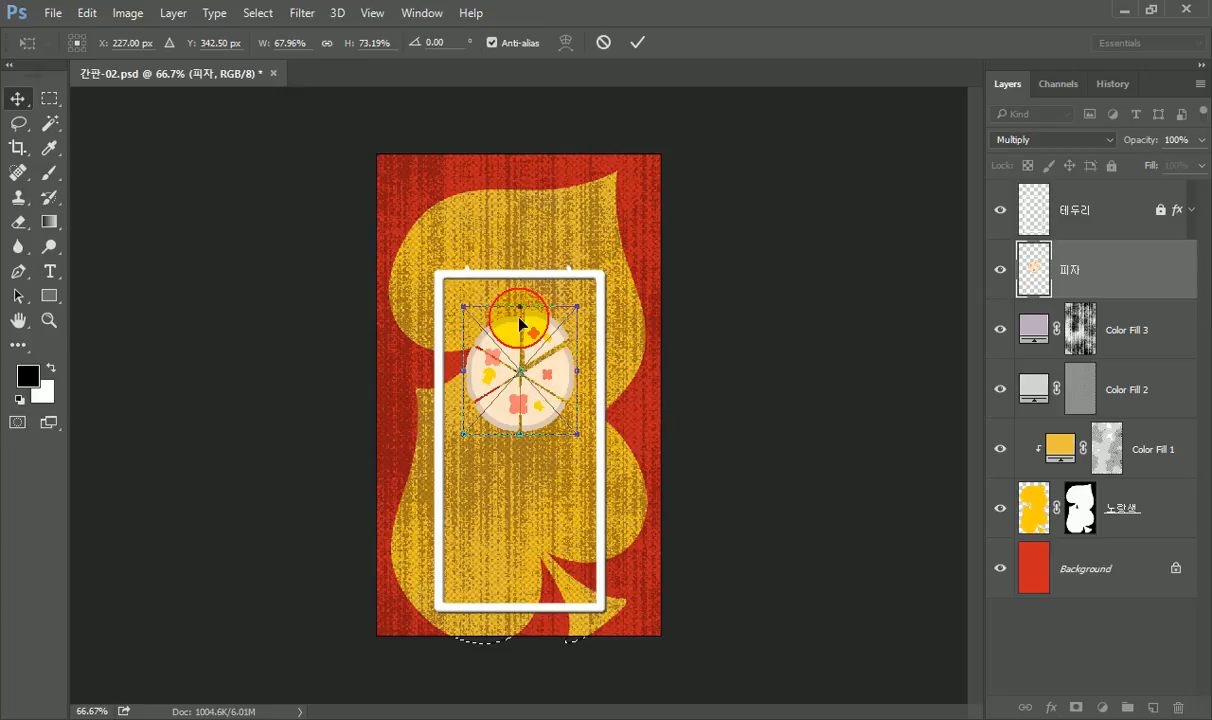
left_click(552, 380)
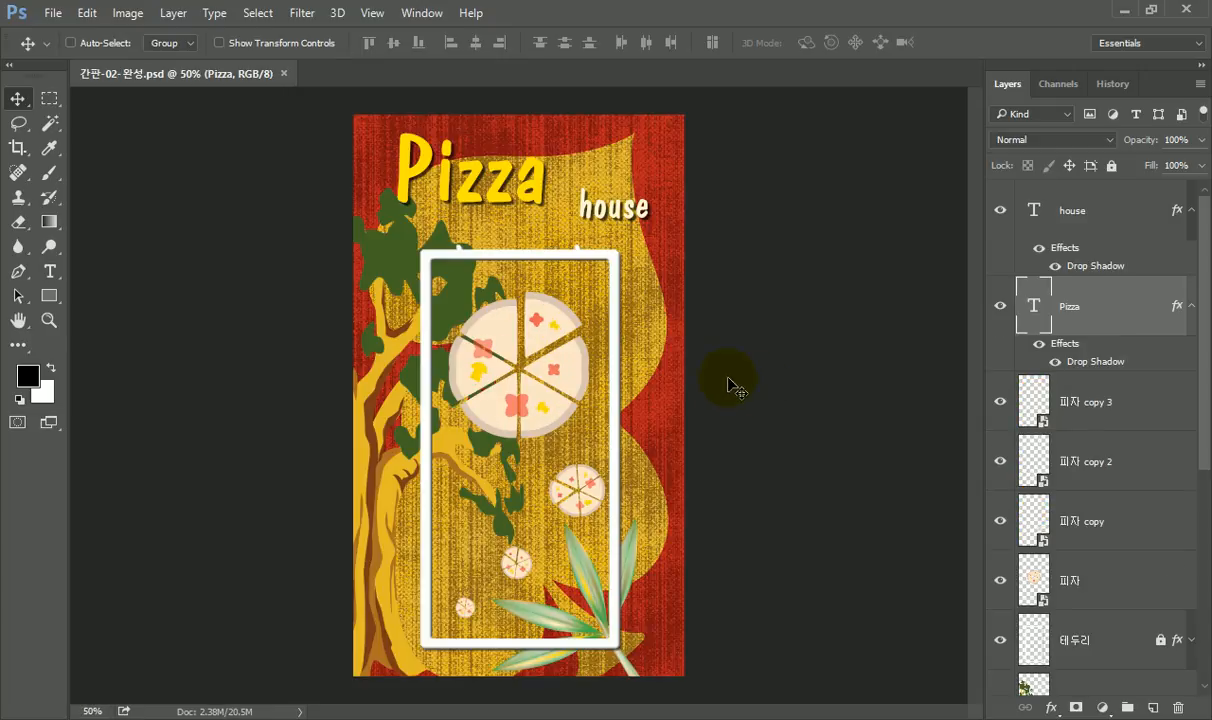
- Examine the layer stack of the finished sign file 간판-02-완성.psd
left_click(1205, 447)
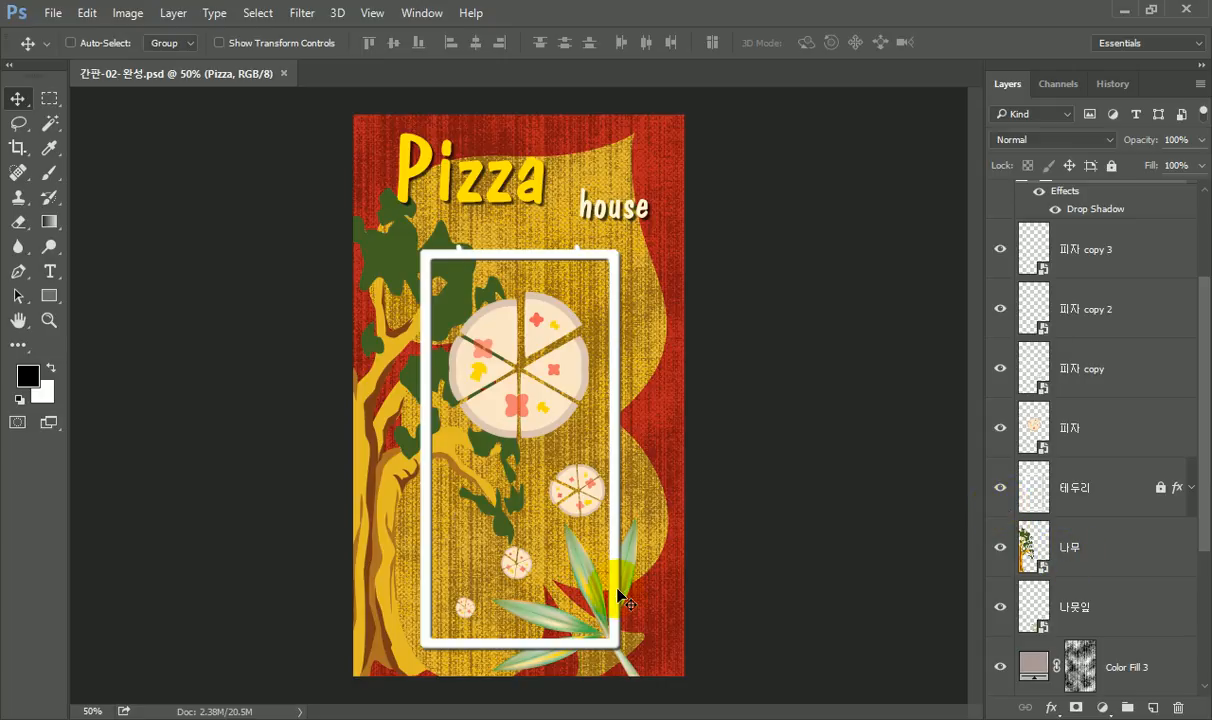
left_click_drag(1205, 486, 1205, 392)
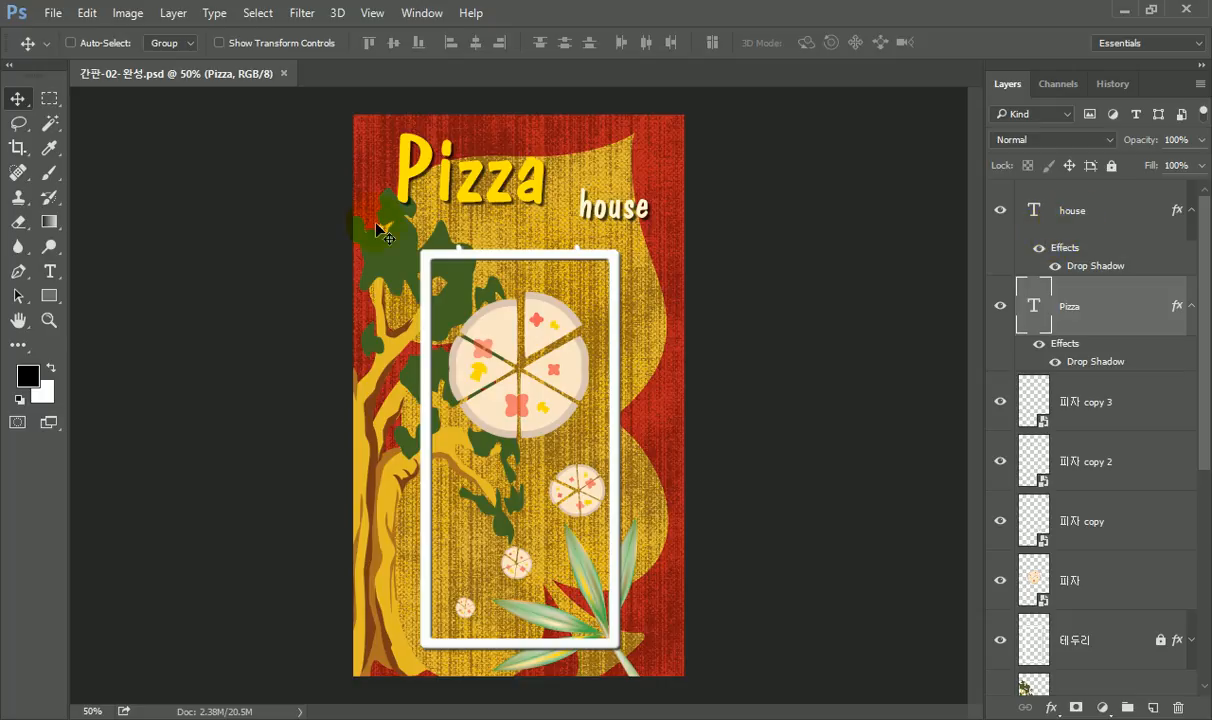